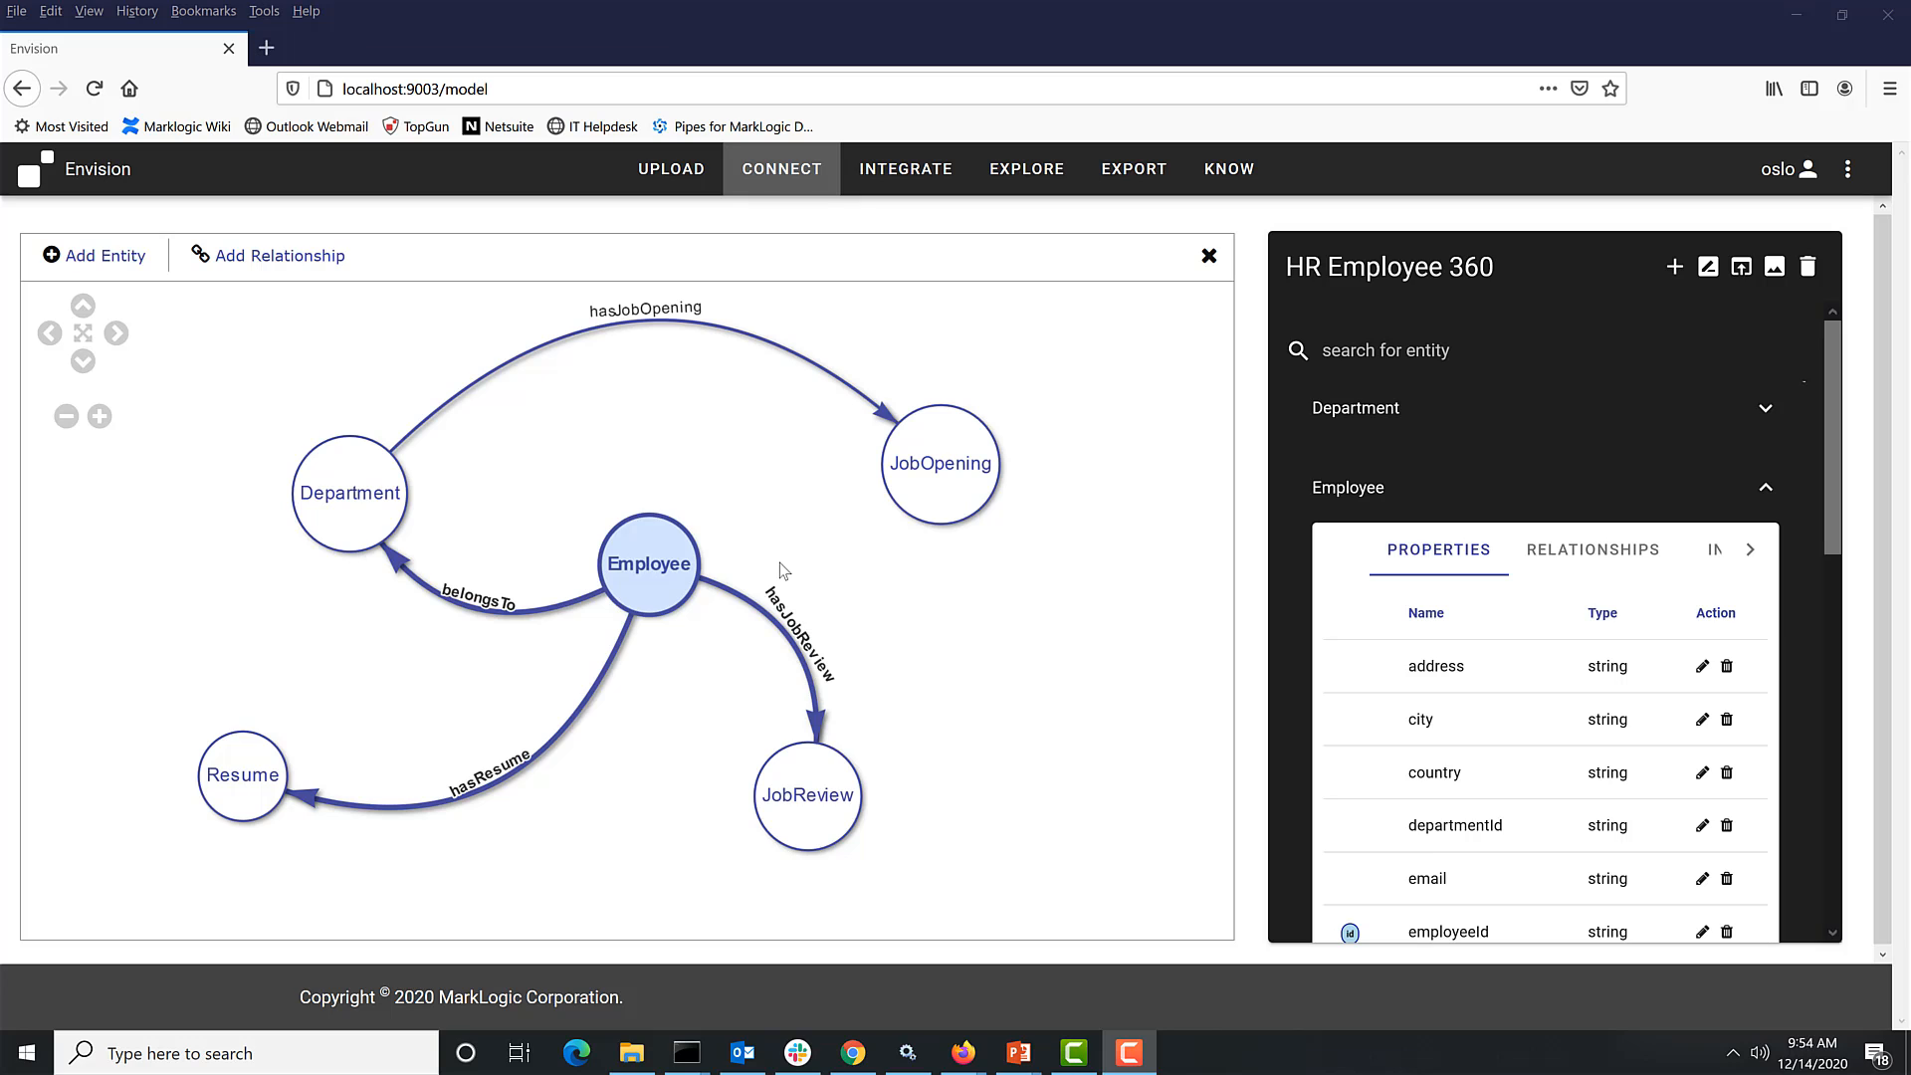
- Open the Explore view and bring up the employee search results graph
left_click(917, 177)
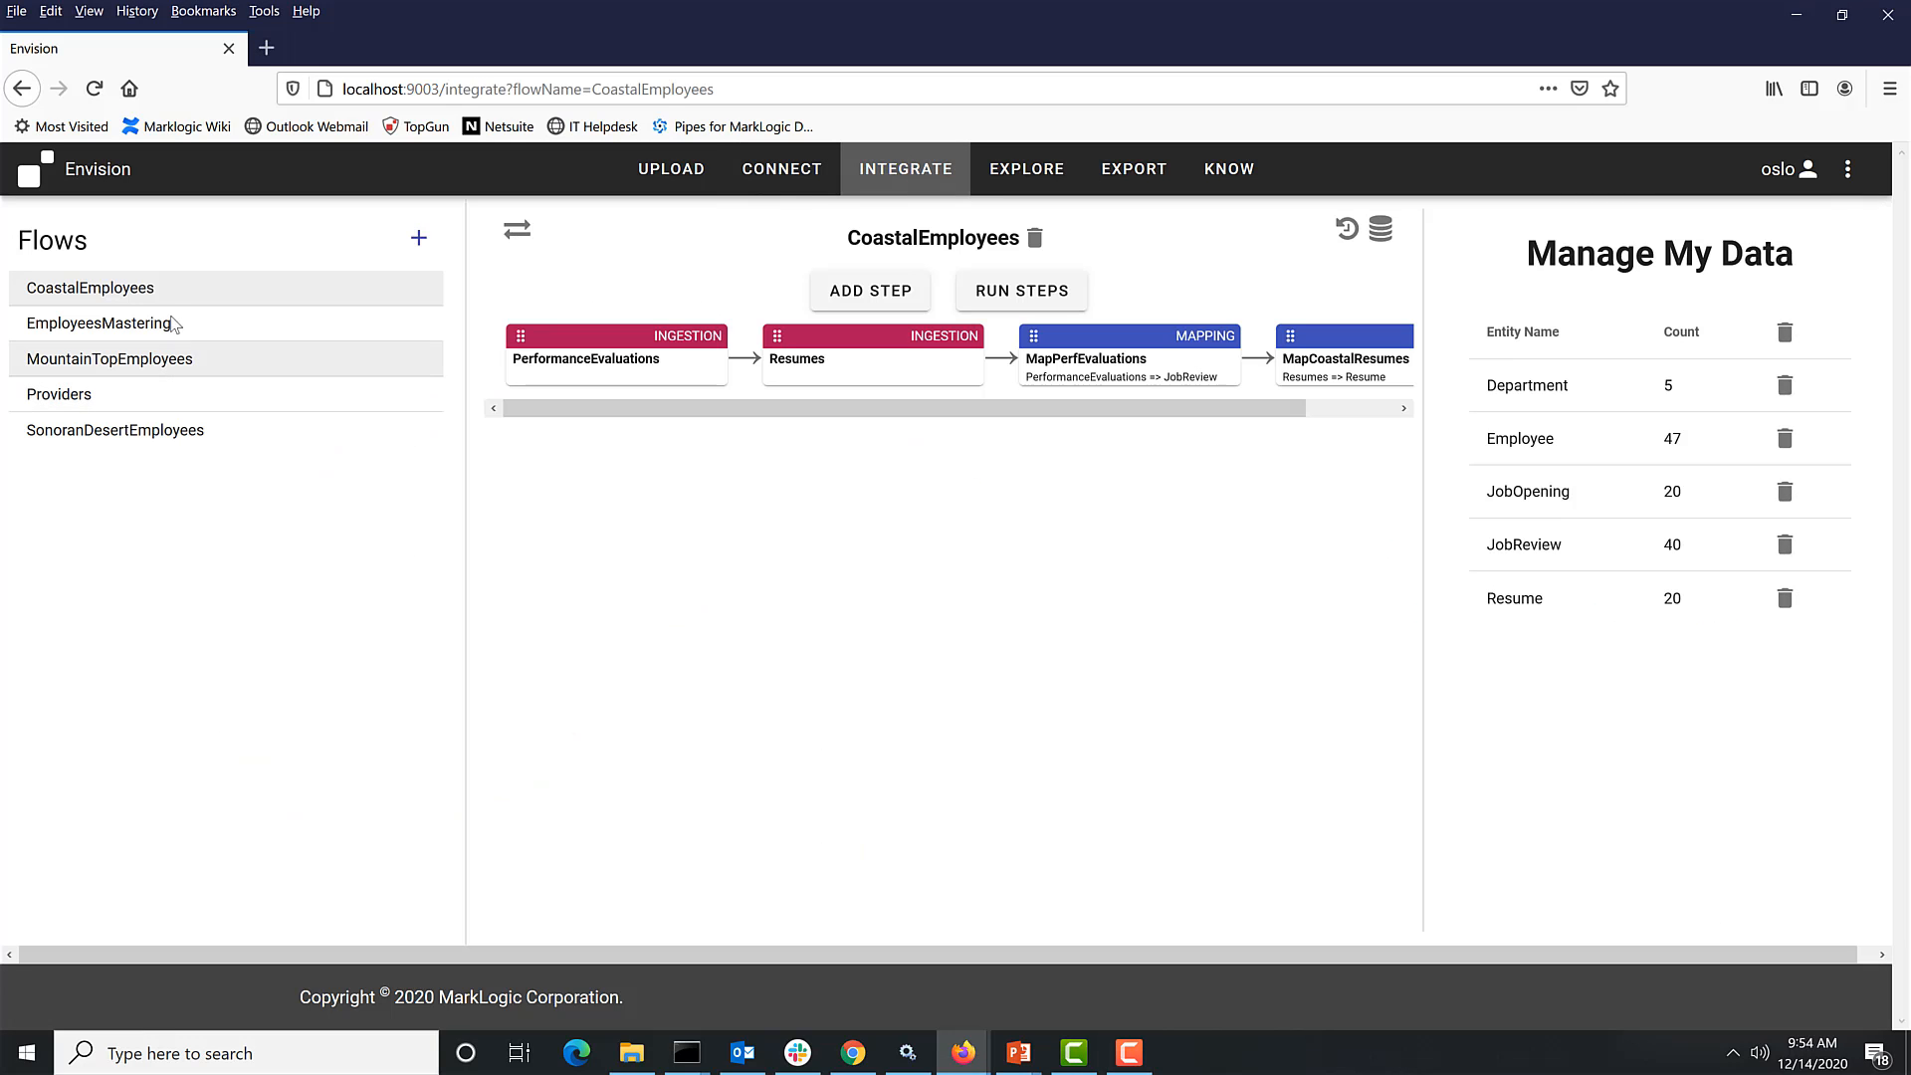
left_click(1008, 175)
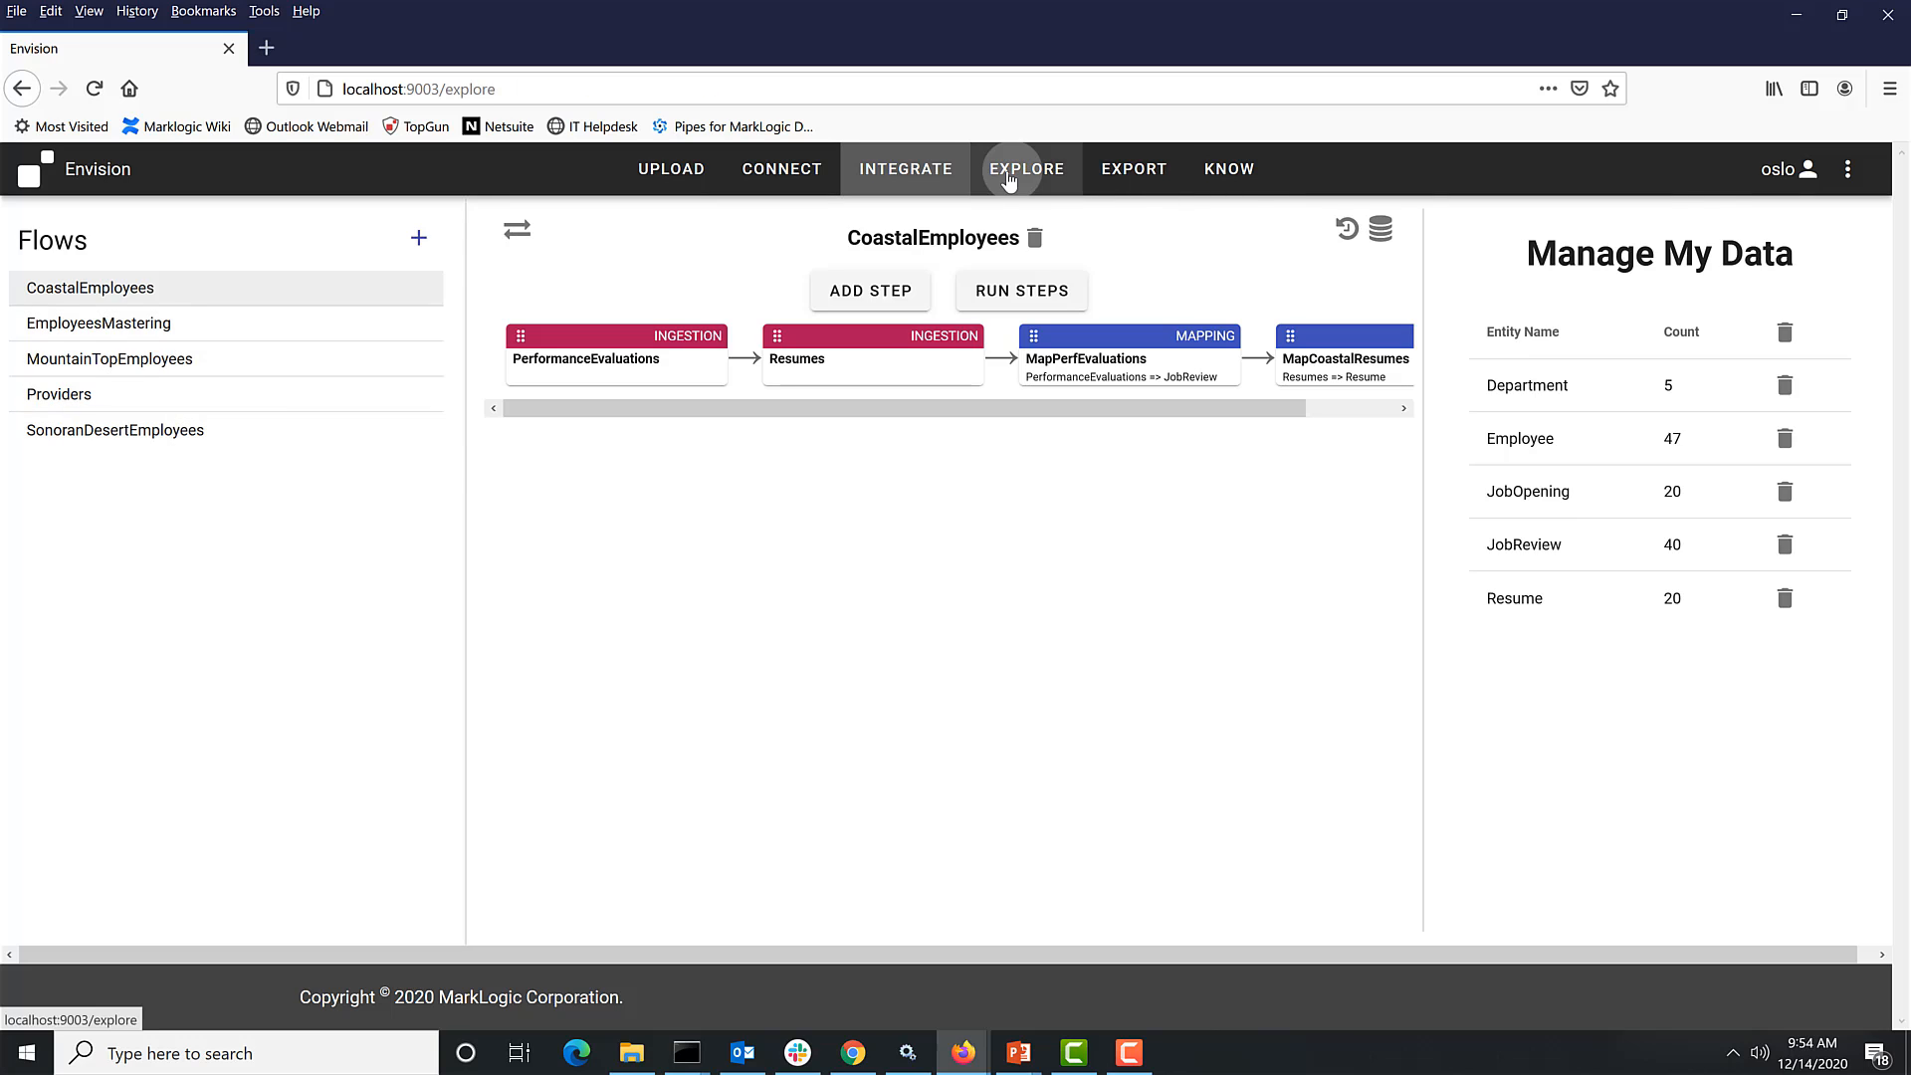
left_click(136, 244)
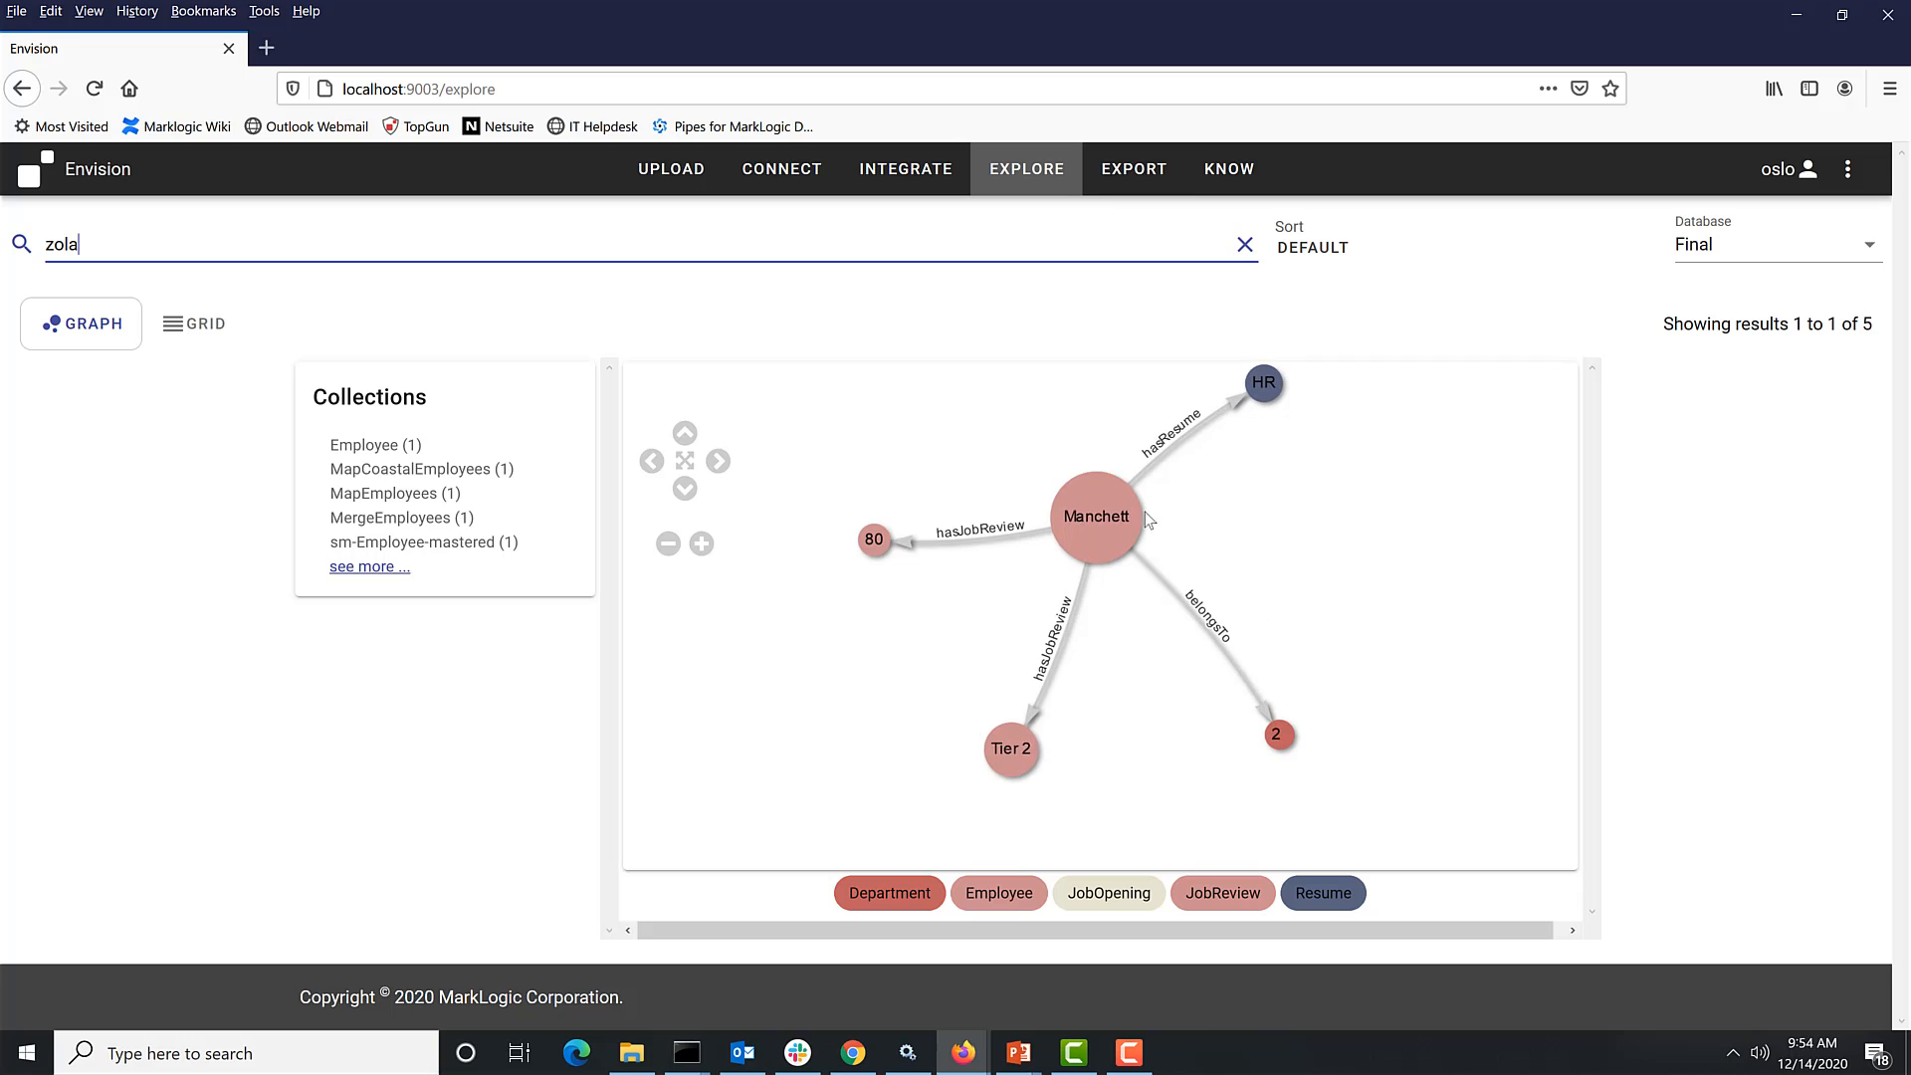
- Inspect the central employee node and its HR resume node, expanding the full resume text
left_click(1096, 561)
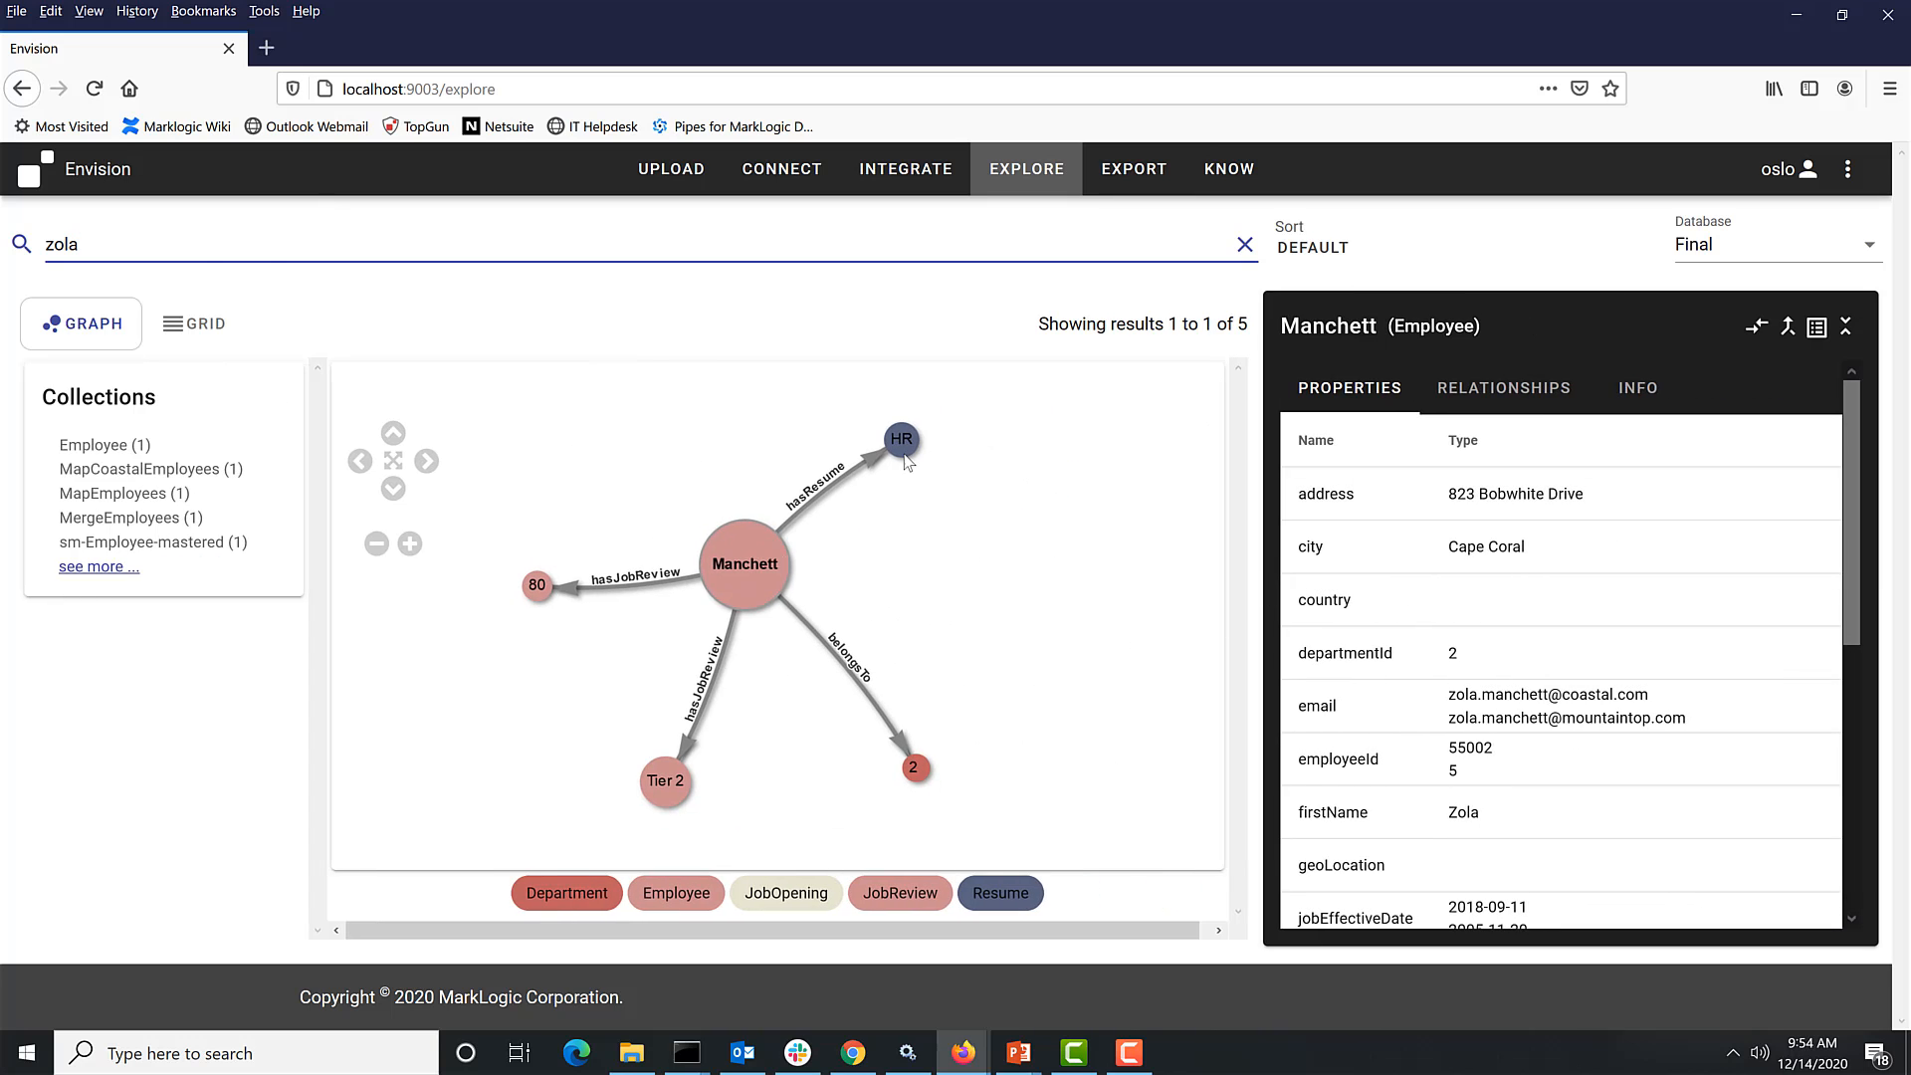
left_click(902, 441)
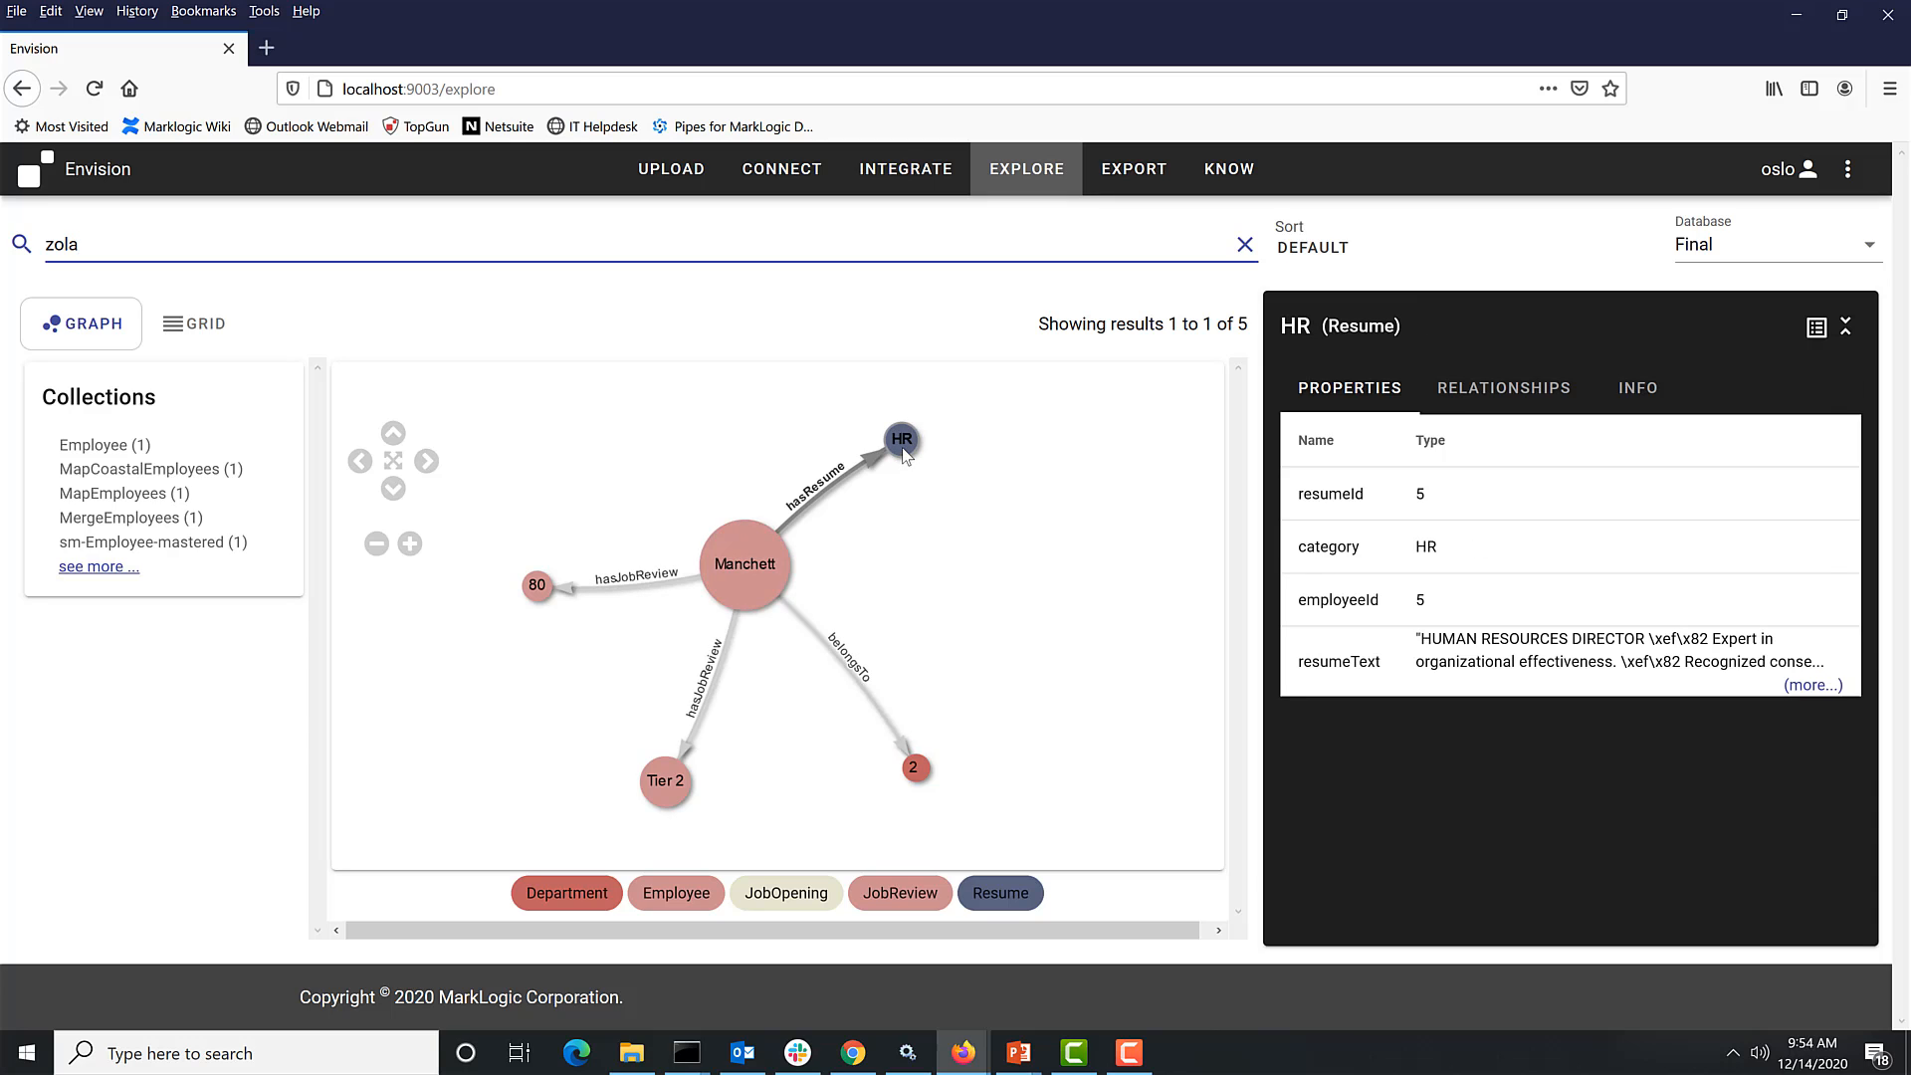
left_click(1812, 685)
- Expand the department node 2's belongsTo and hasJobOpening relationships in the graph
left_click(915, 772)
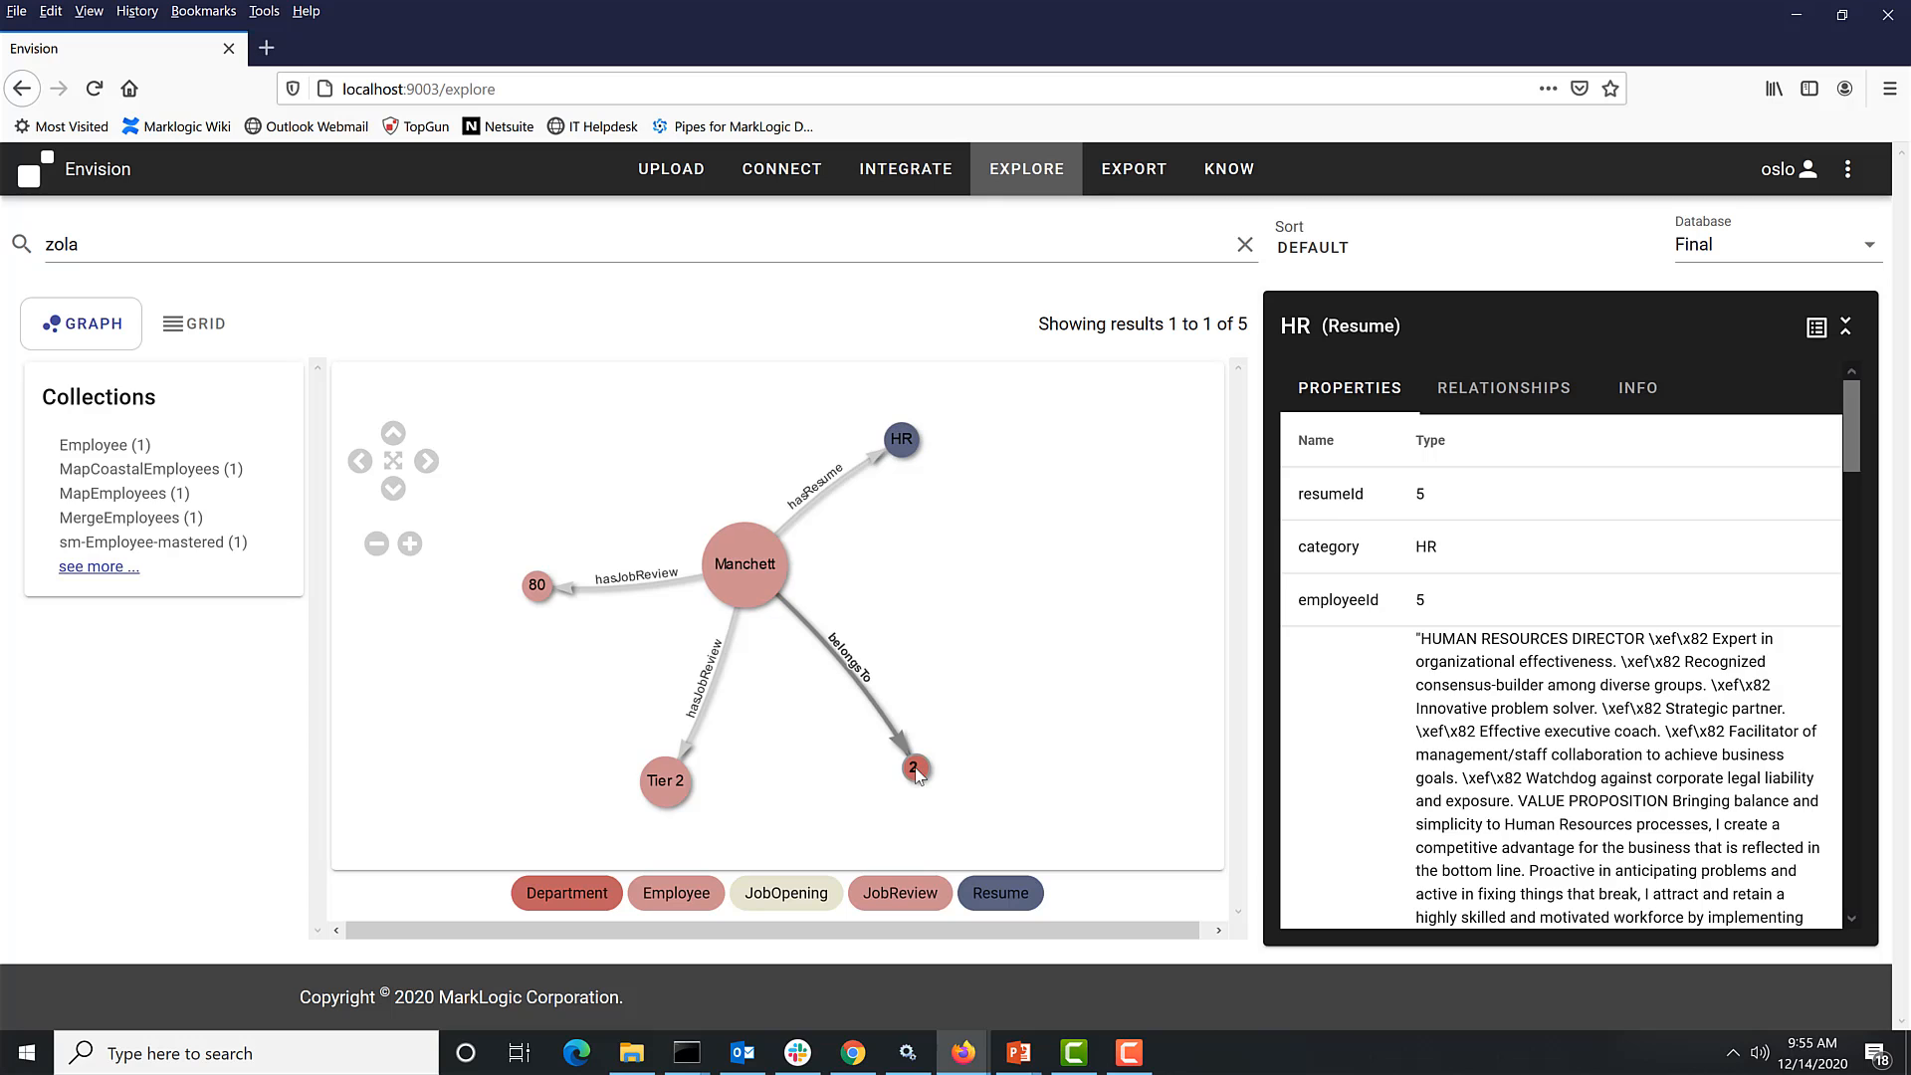
right_click(915, 774)
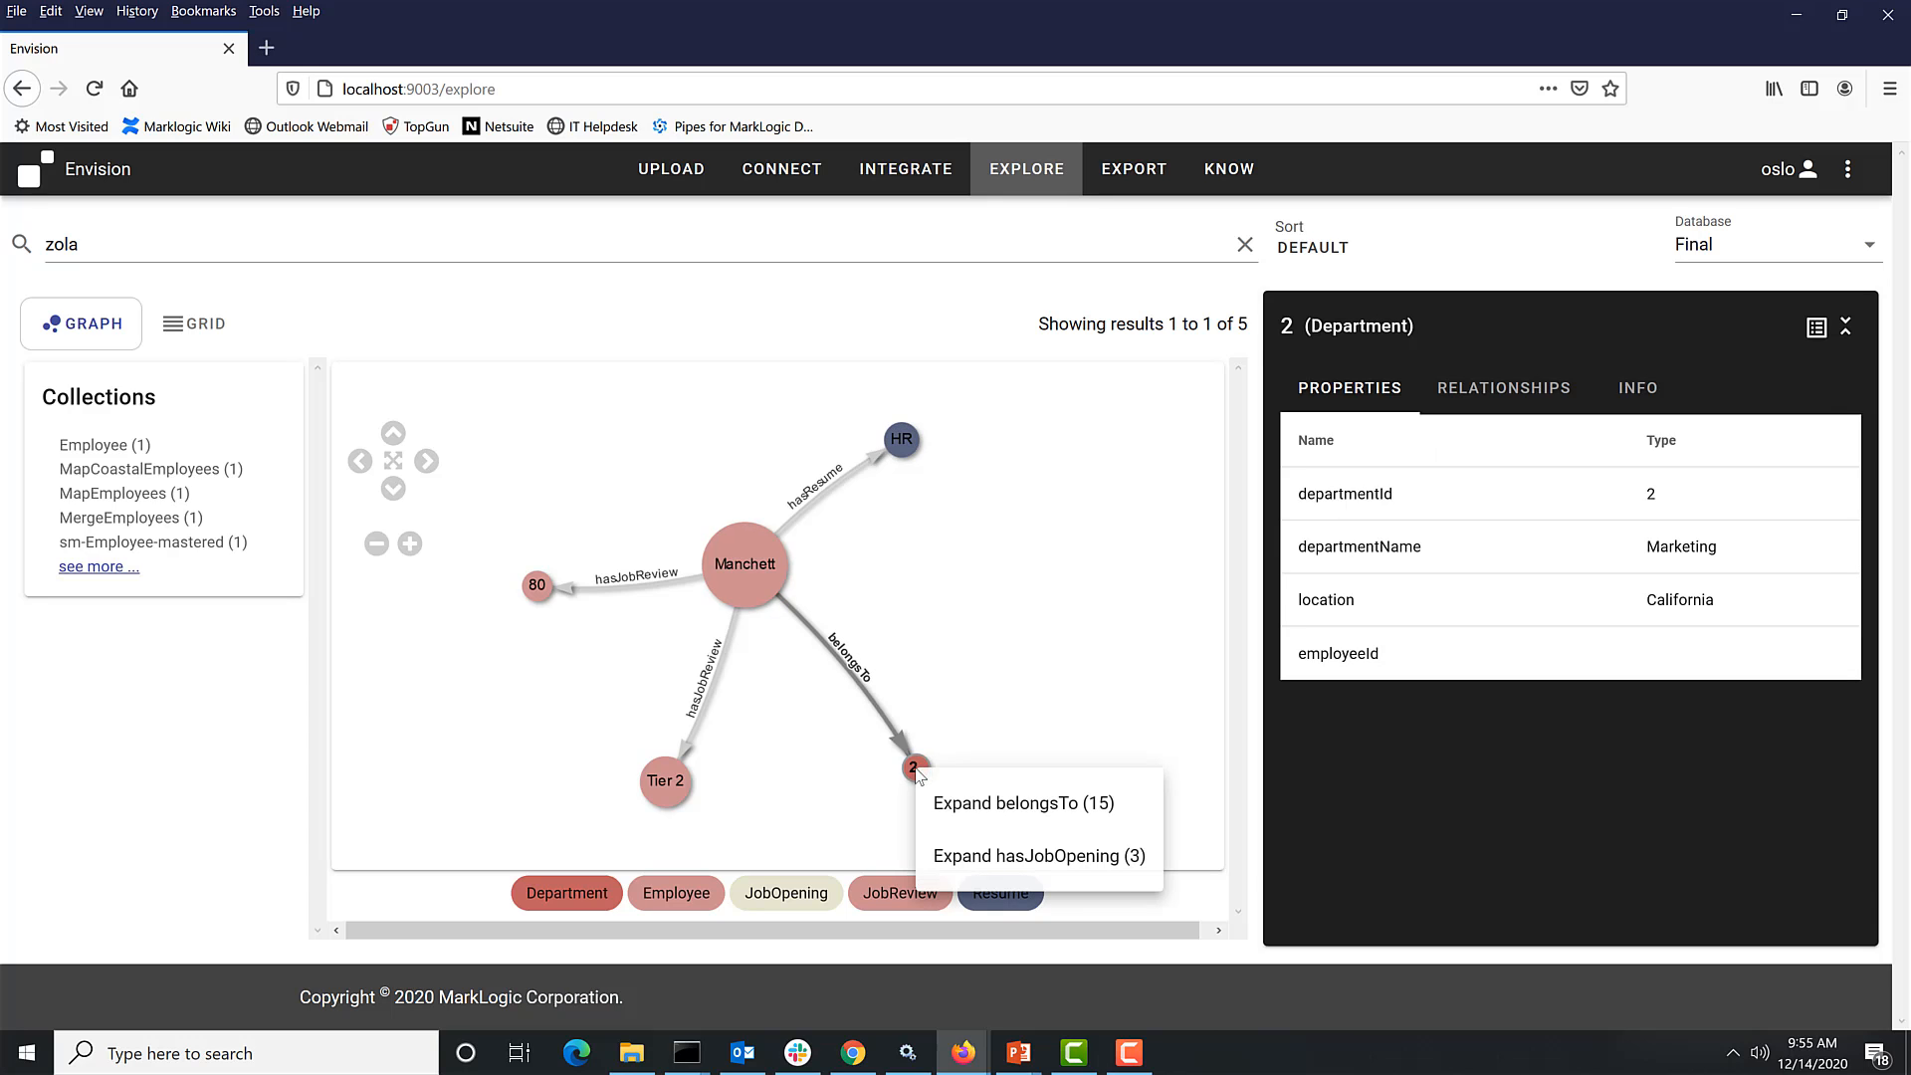
left_click(954, 809)
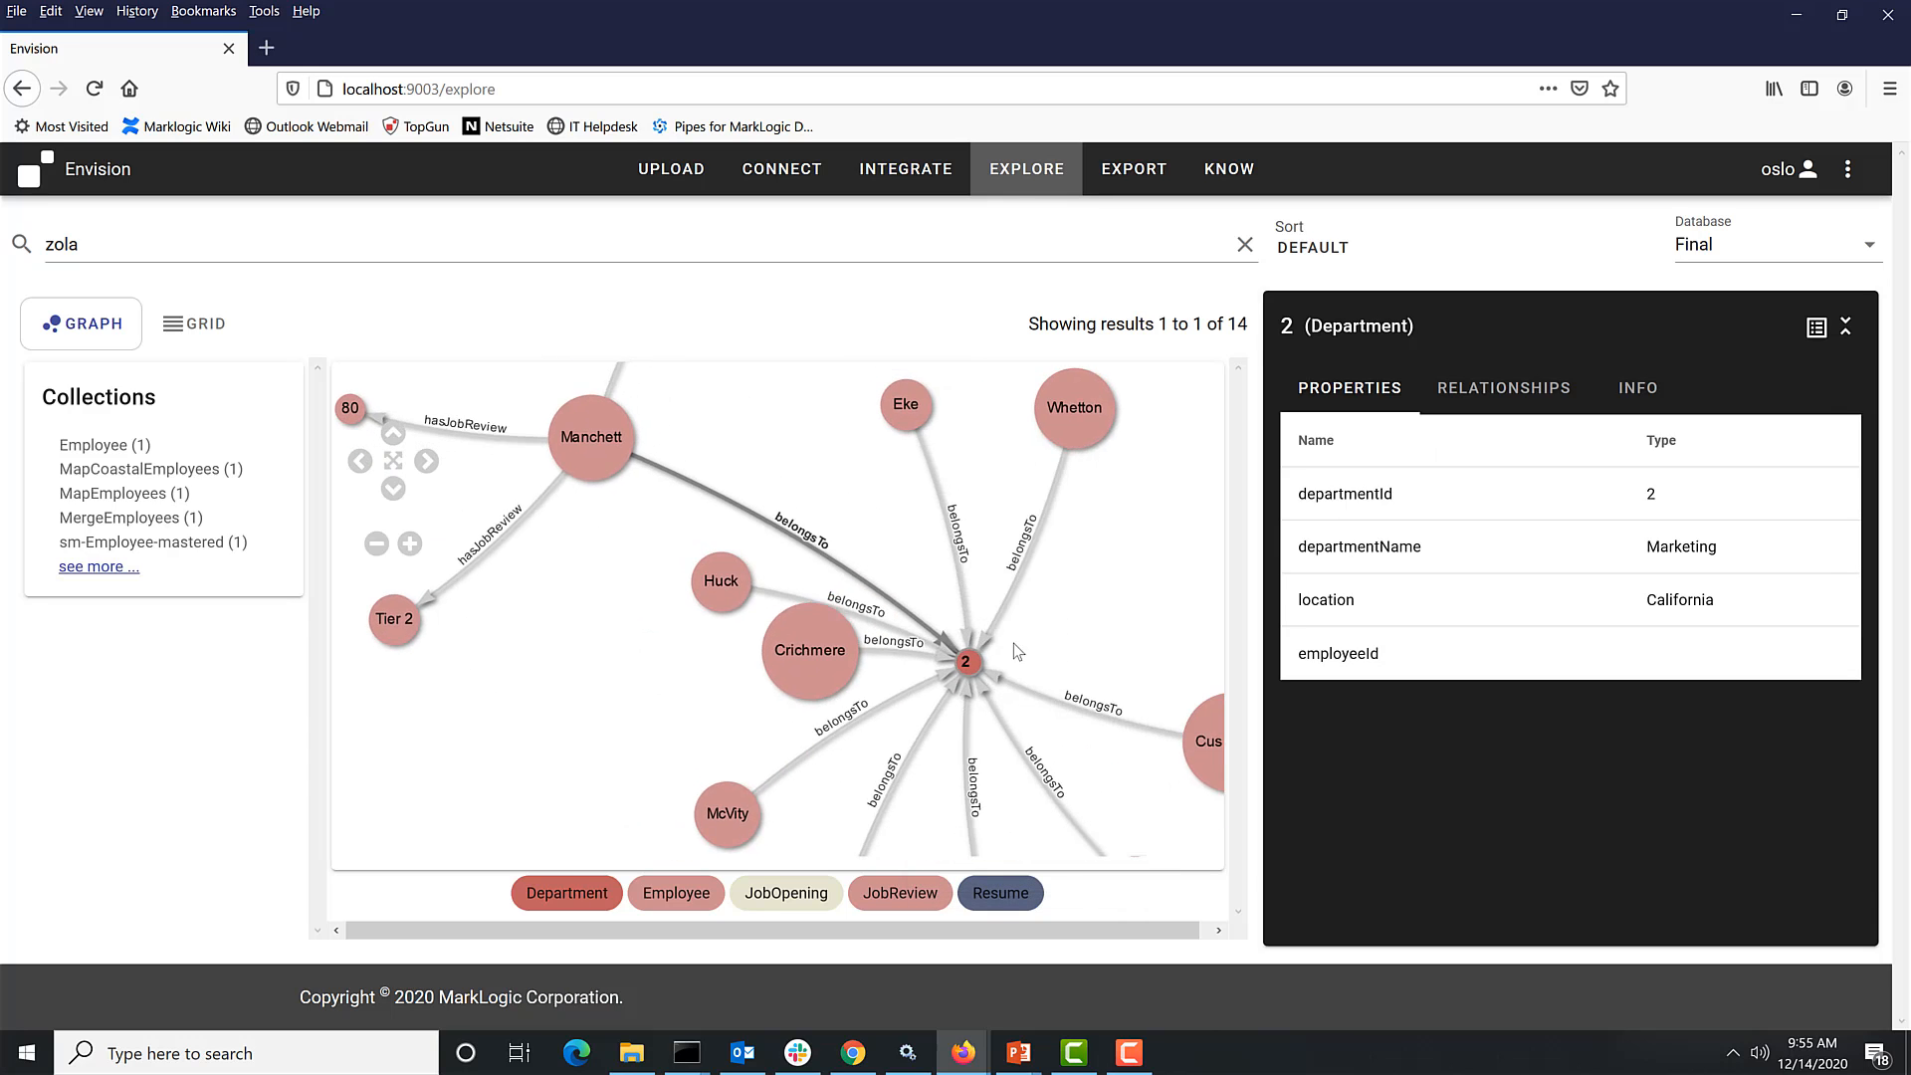
right_click(896, 690)
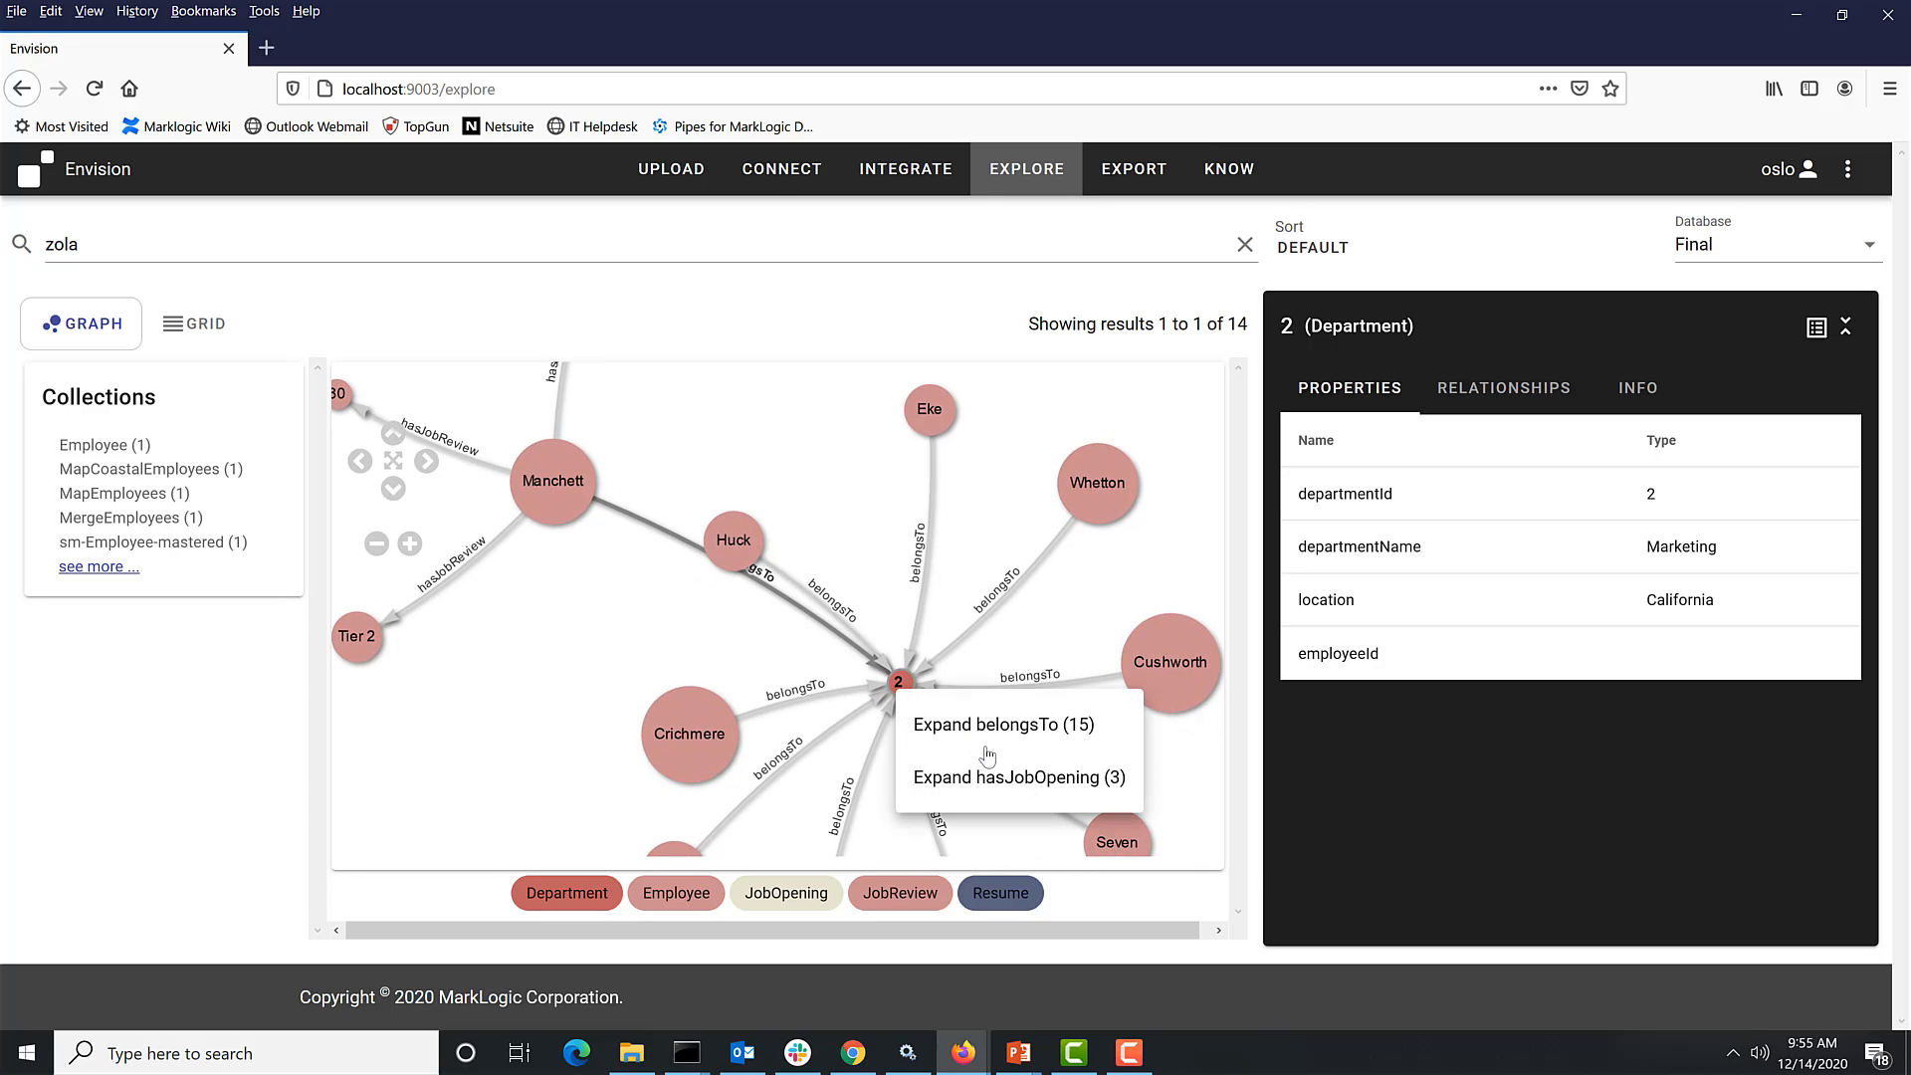
left_click(1005, 780)
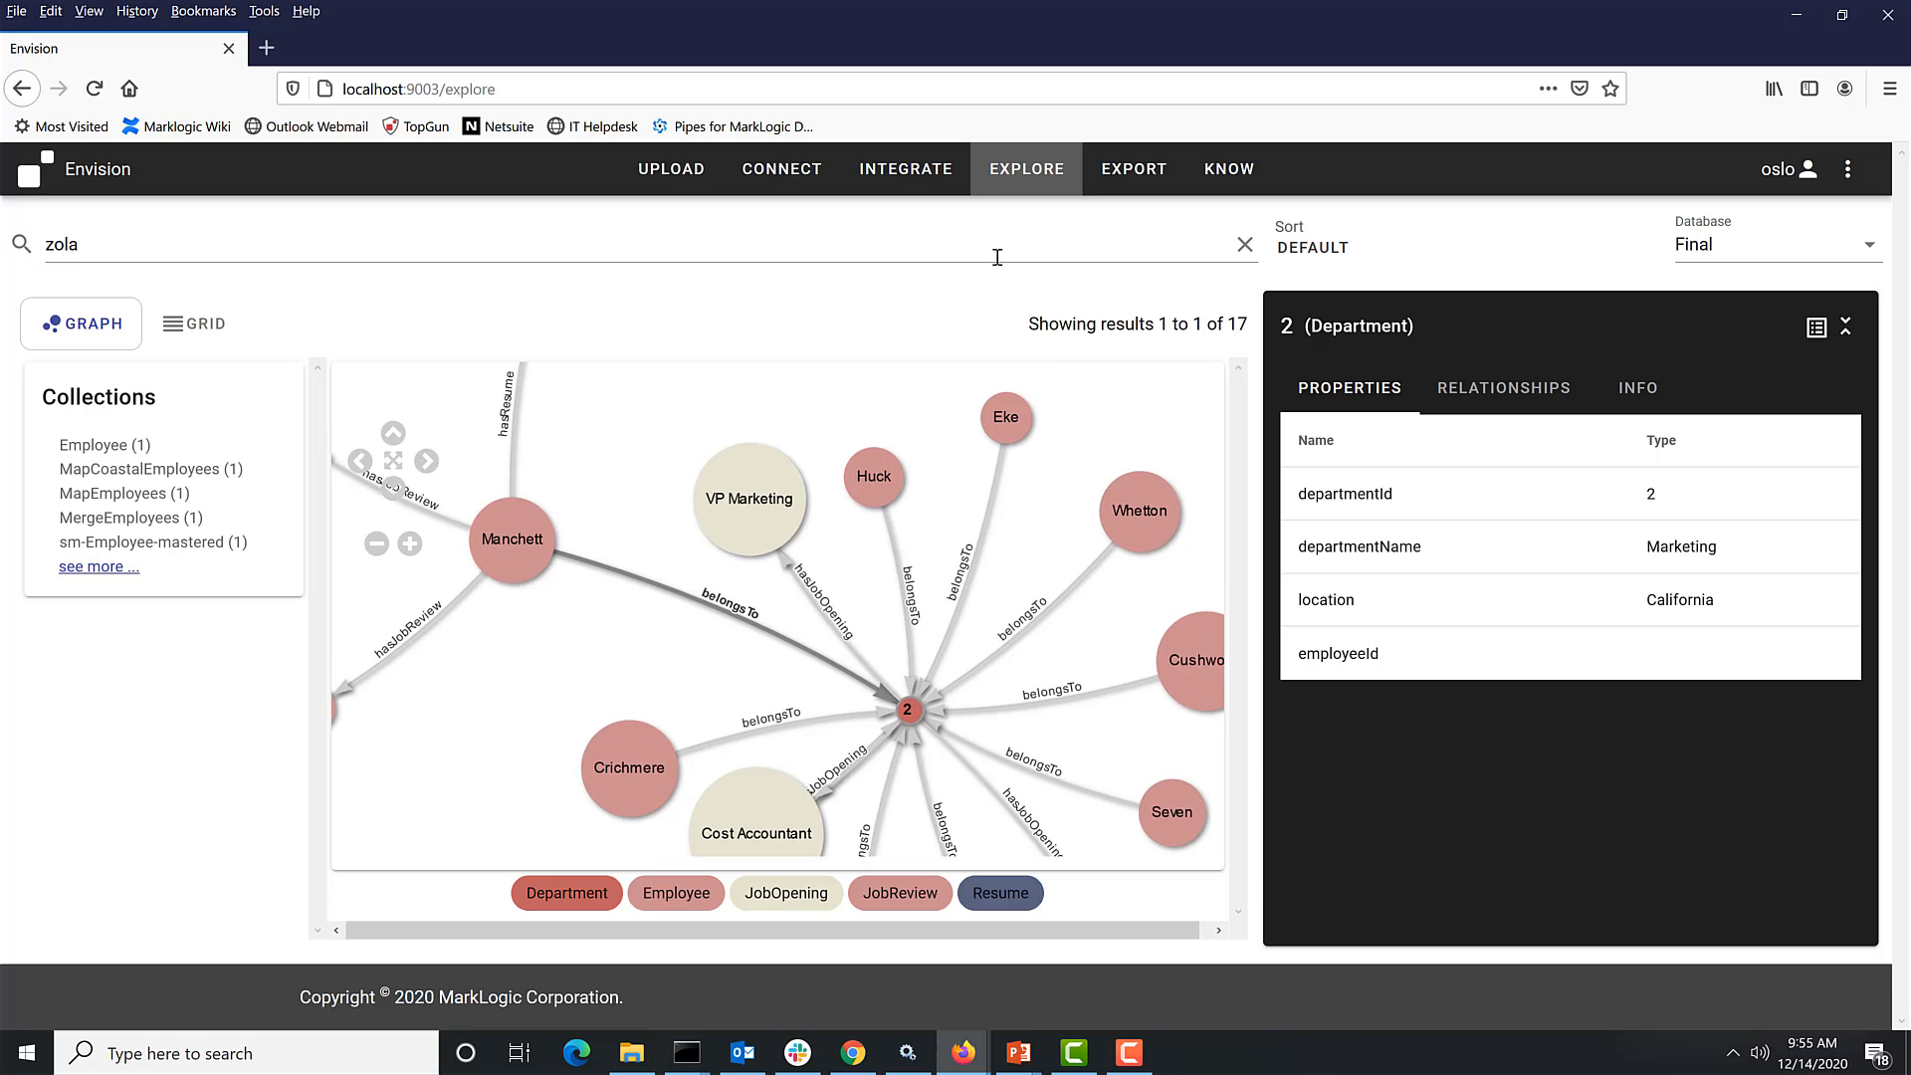
- Return to the entity model and move the Department node to the left
left_click(777, 171)
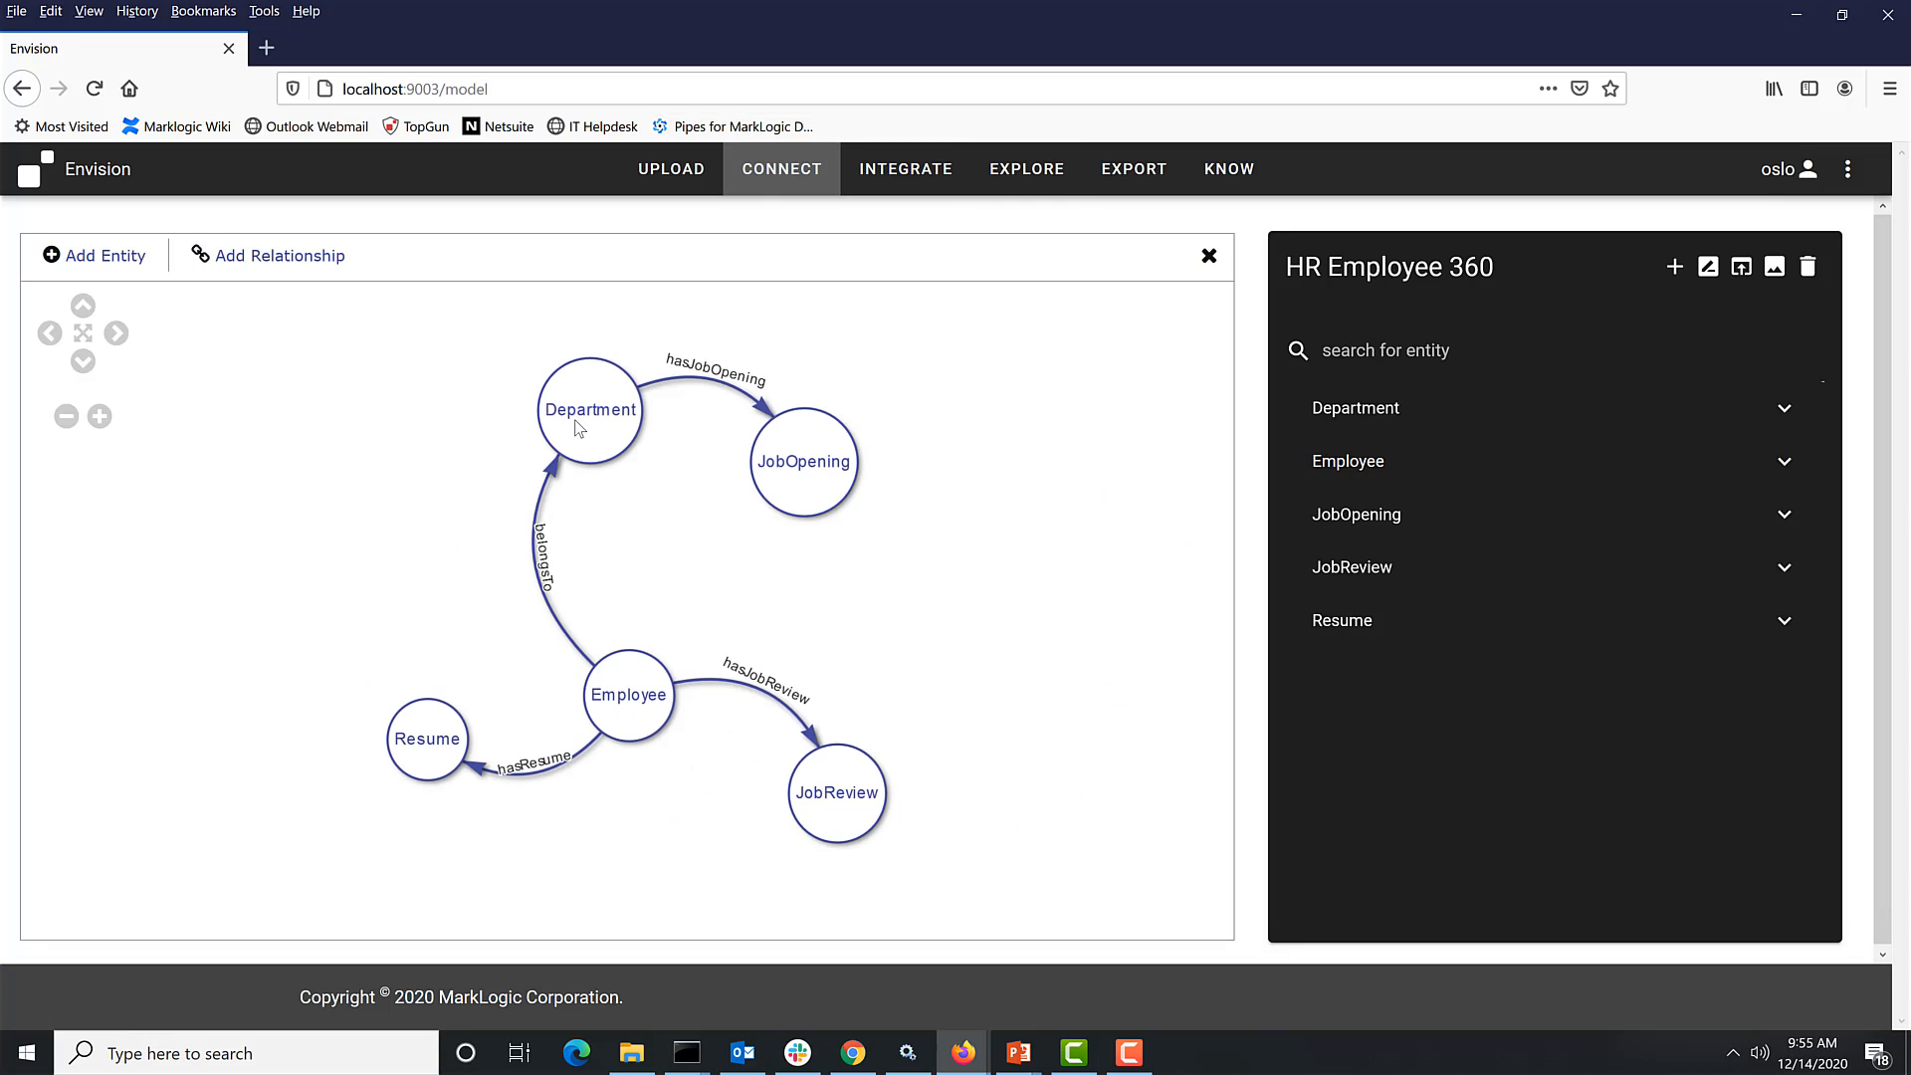
left_click_drag(585, 428, 517, 470)
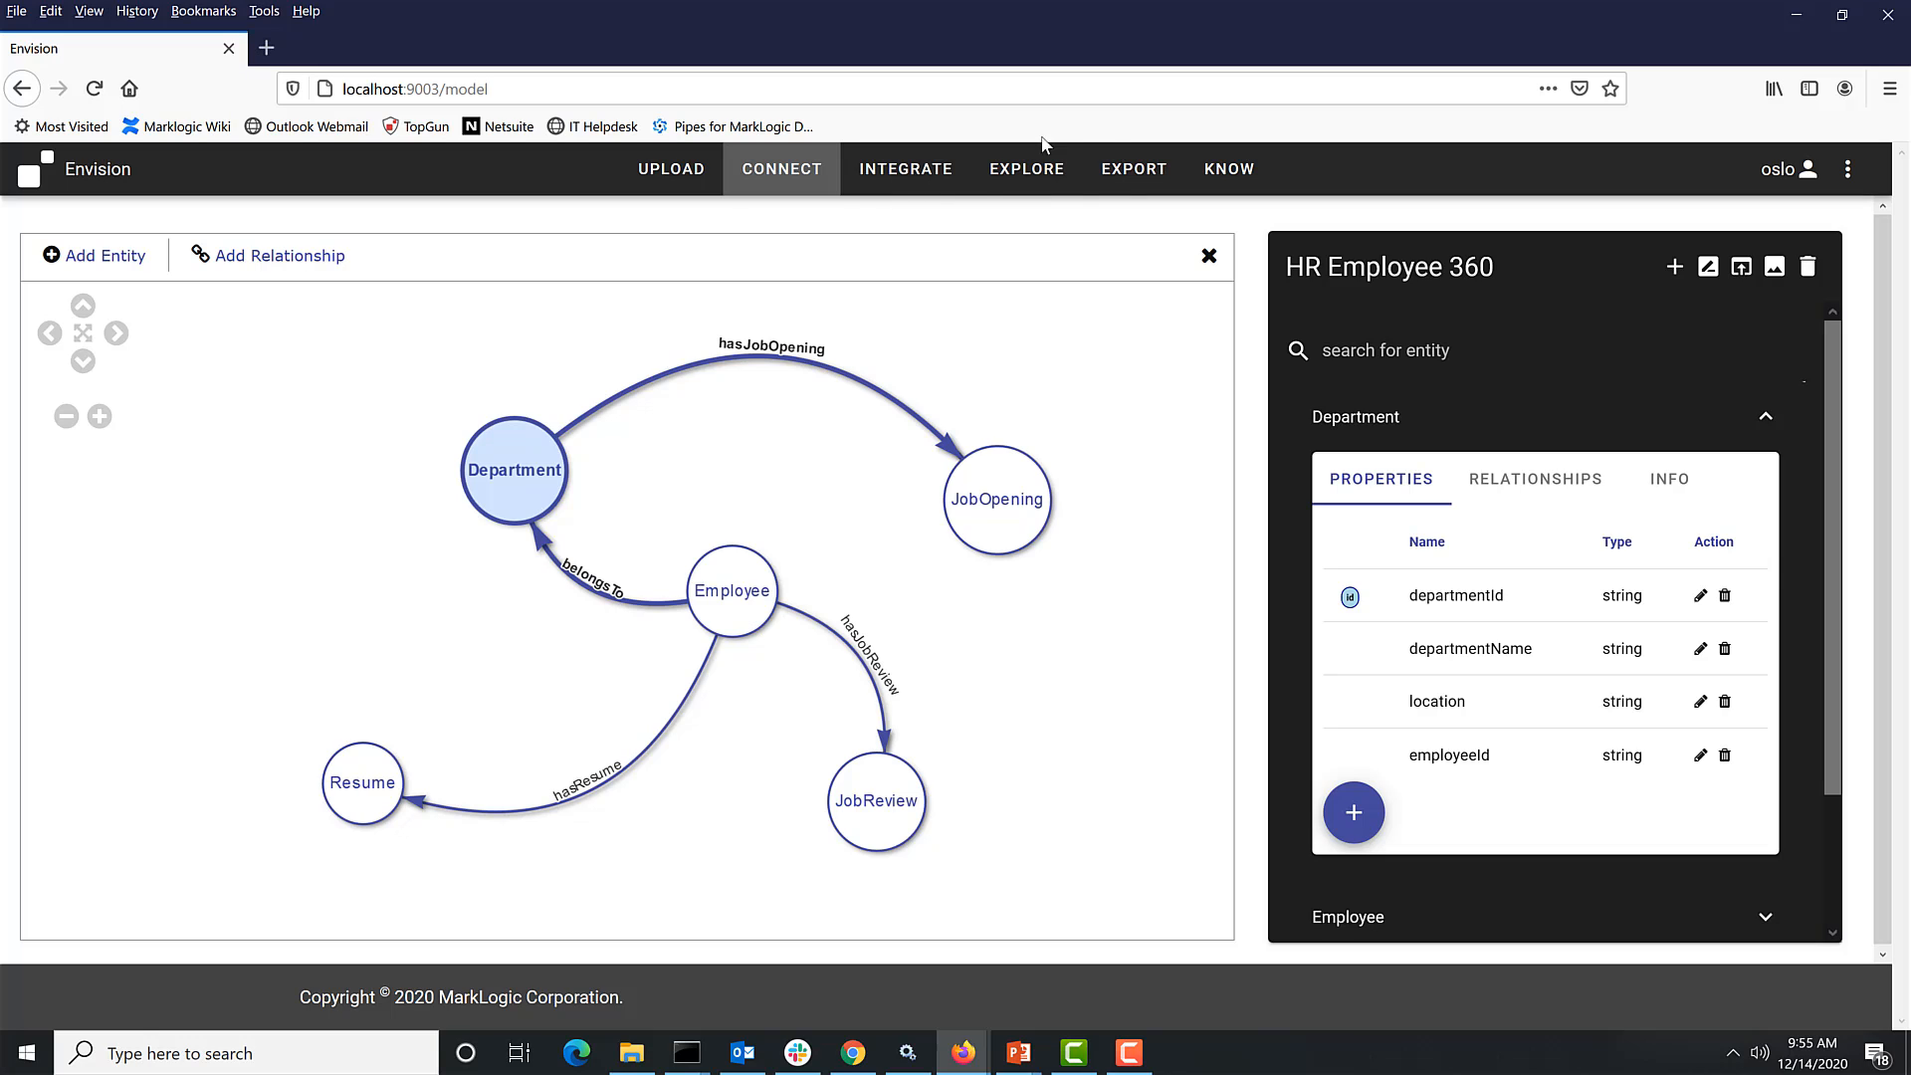
- Back in Explore, inspect the VP Marketing job opening and the 80 job review nodes
left_click(1021, 179)
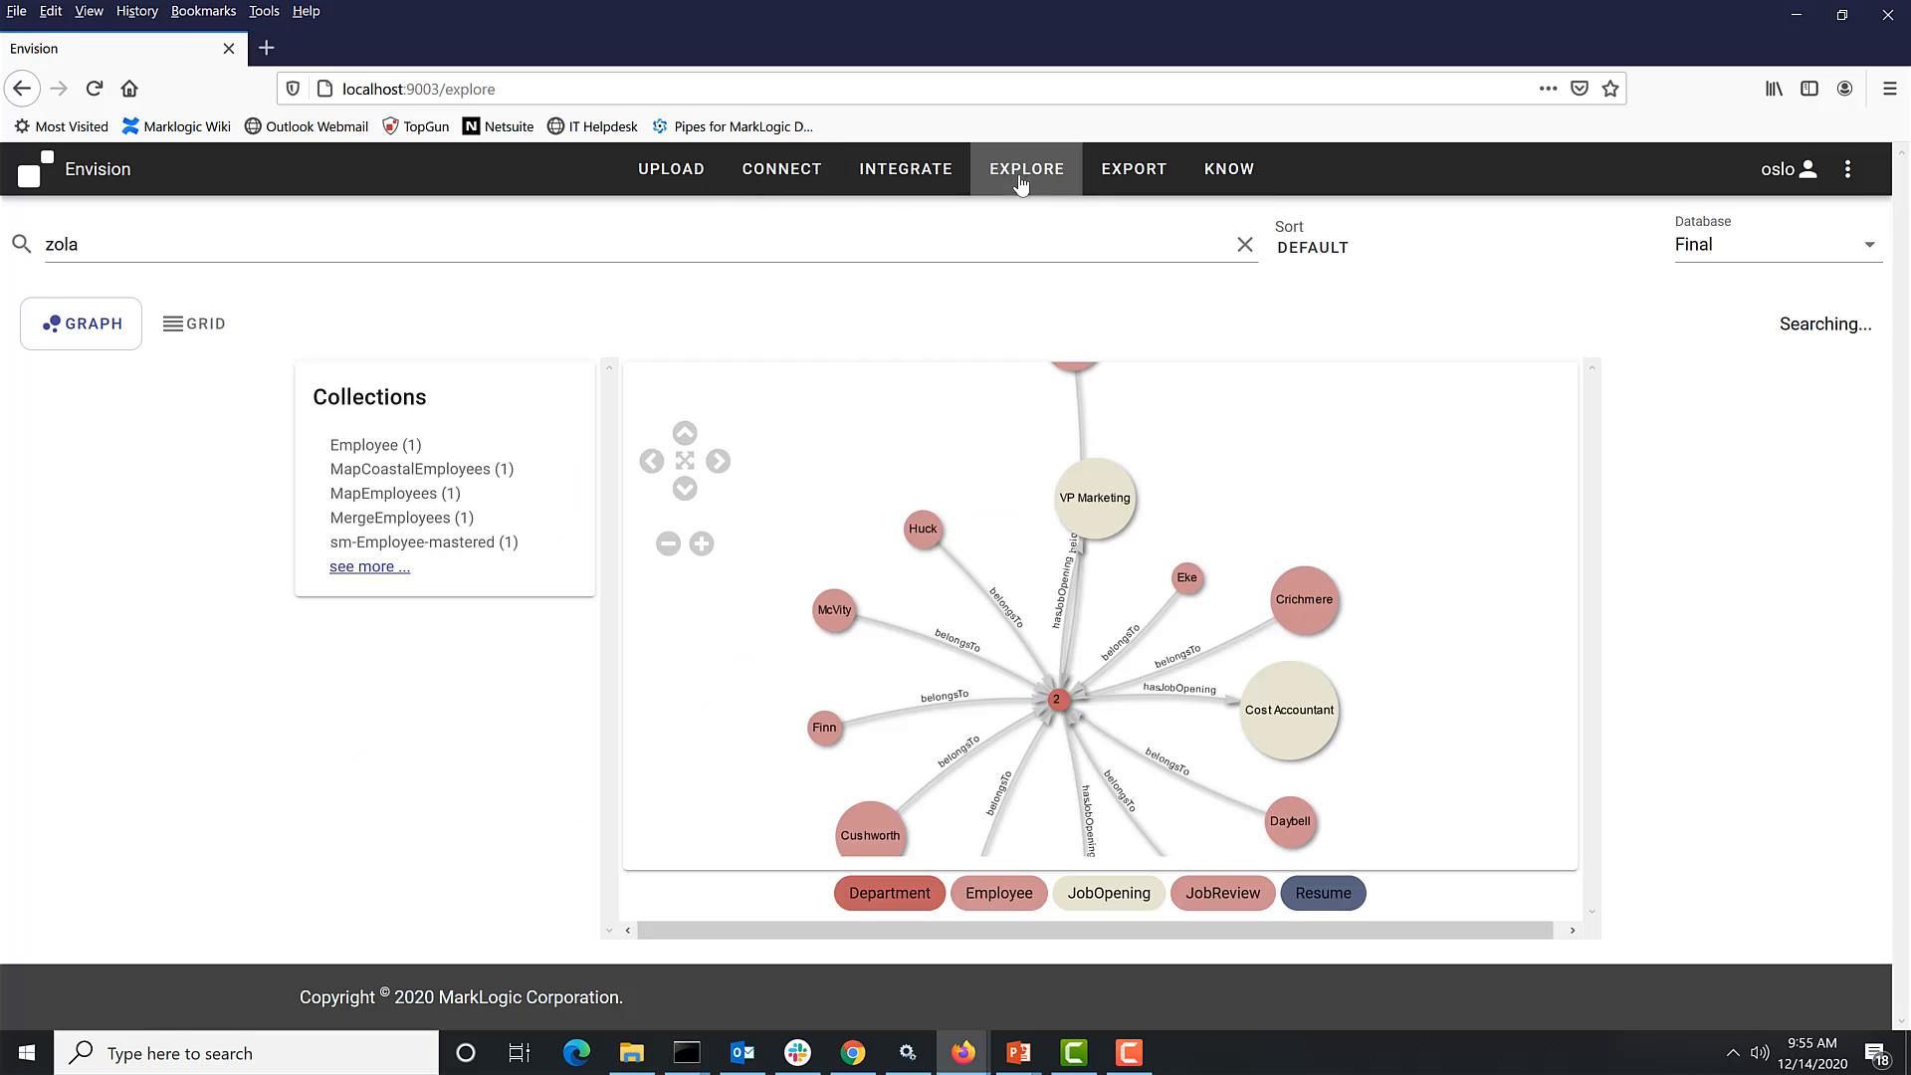
left_click(1113, 499)
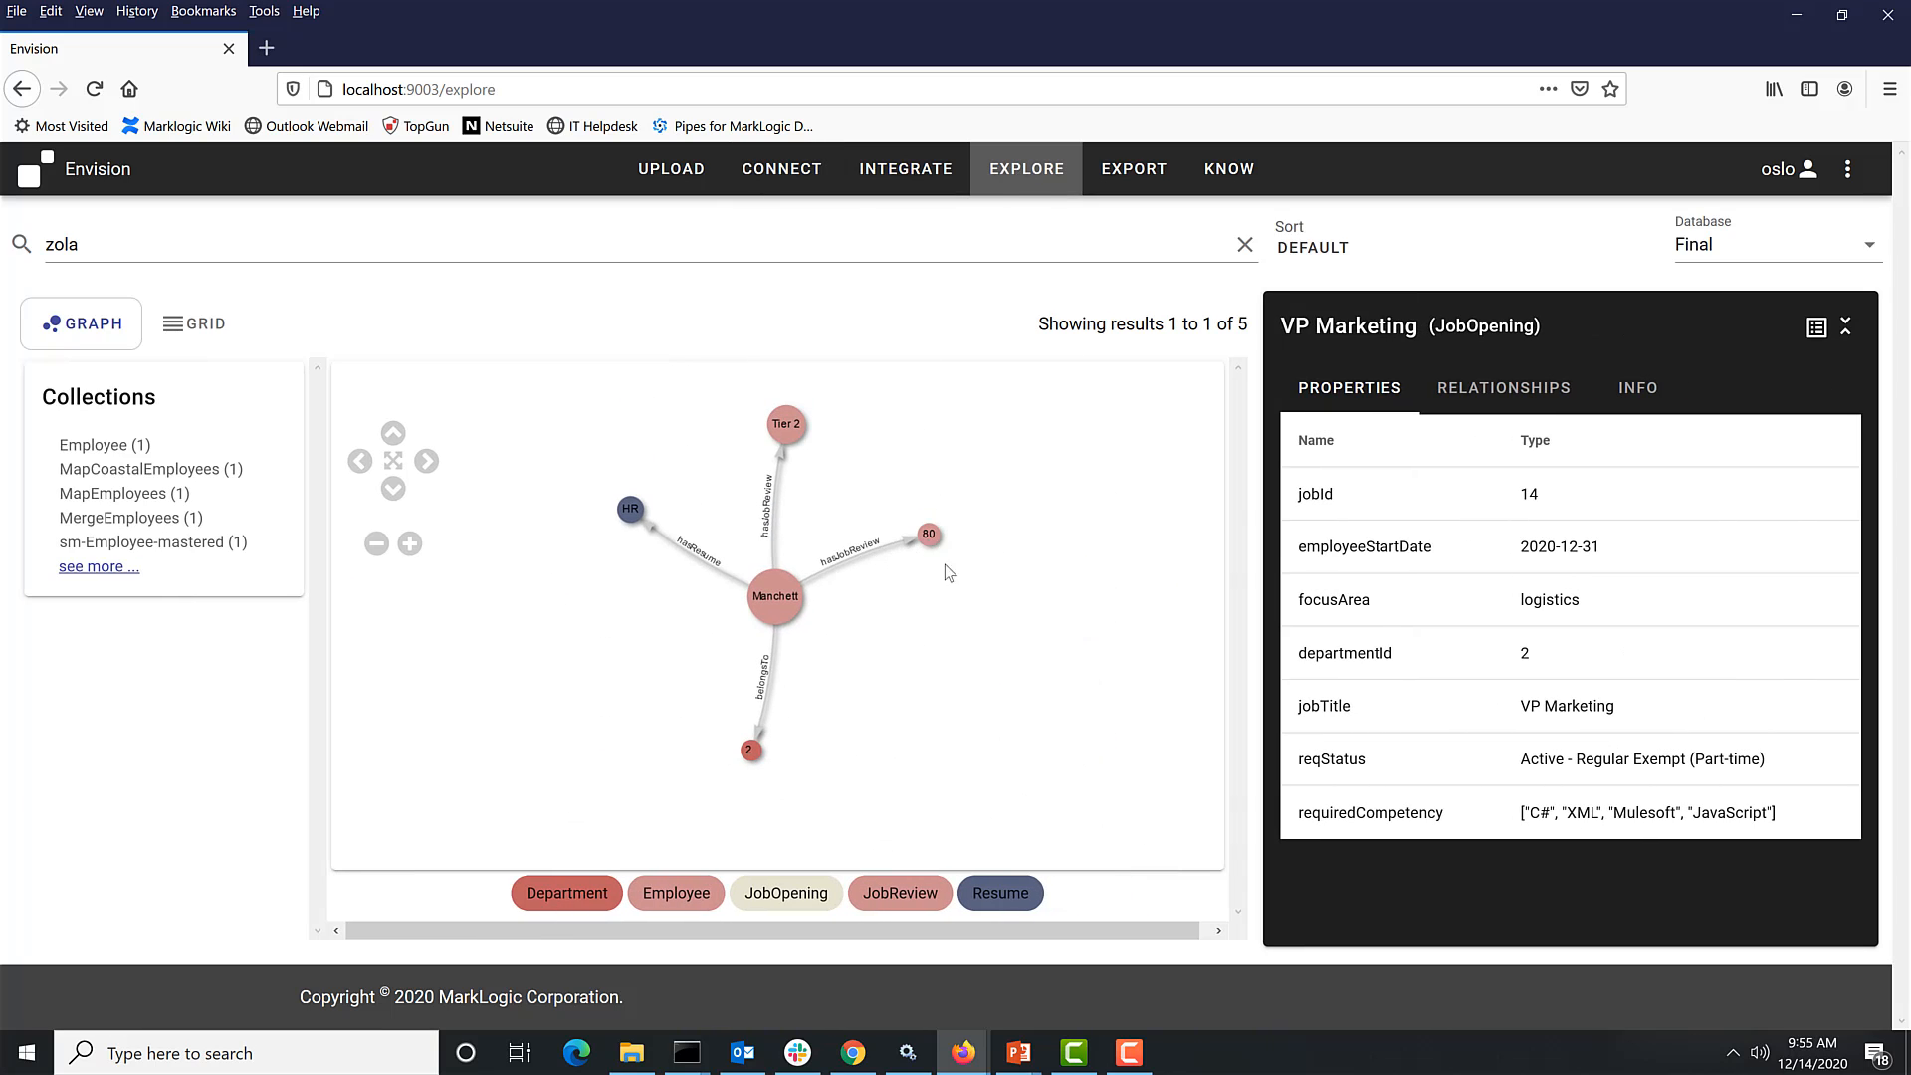
left_click(929, 536)
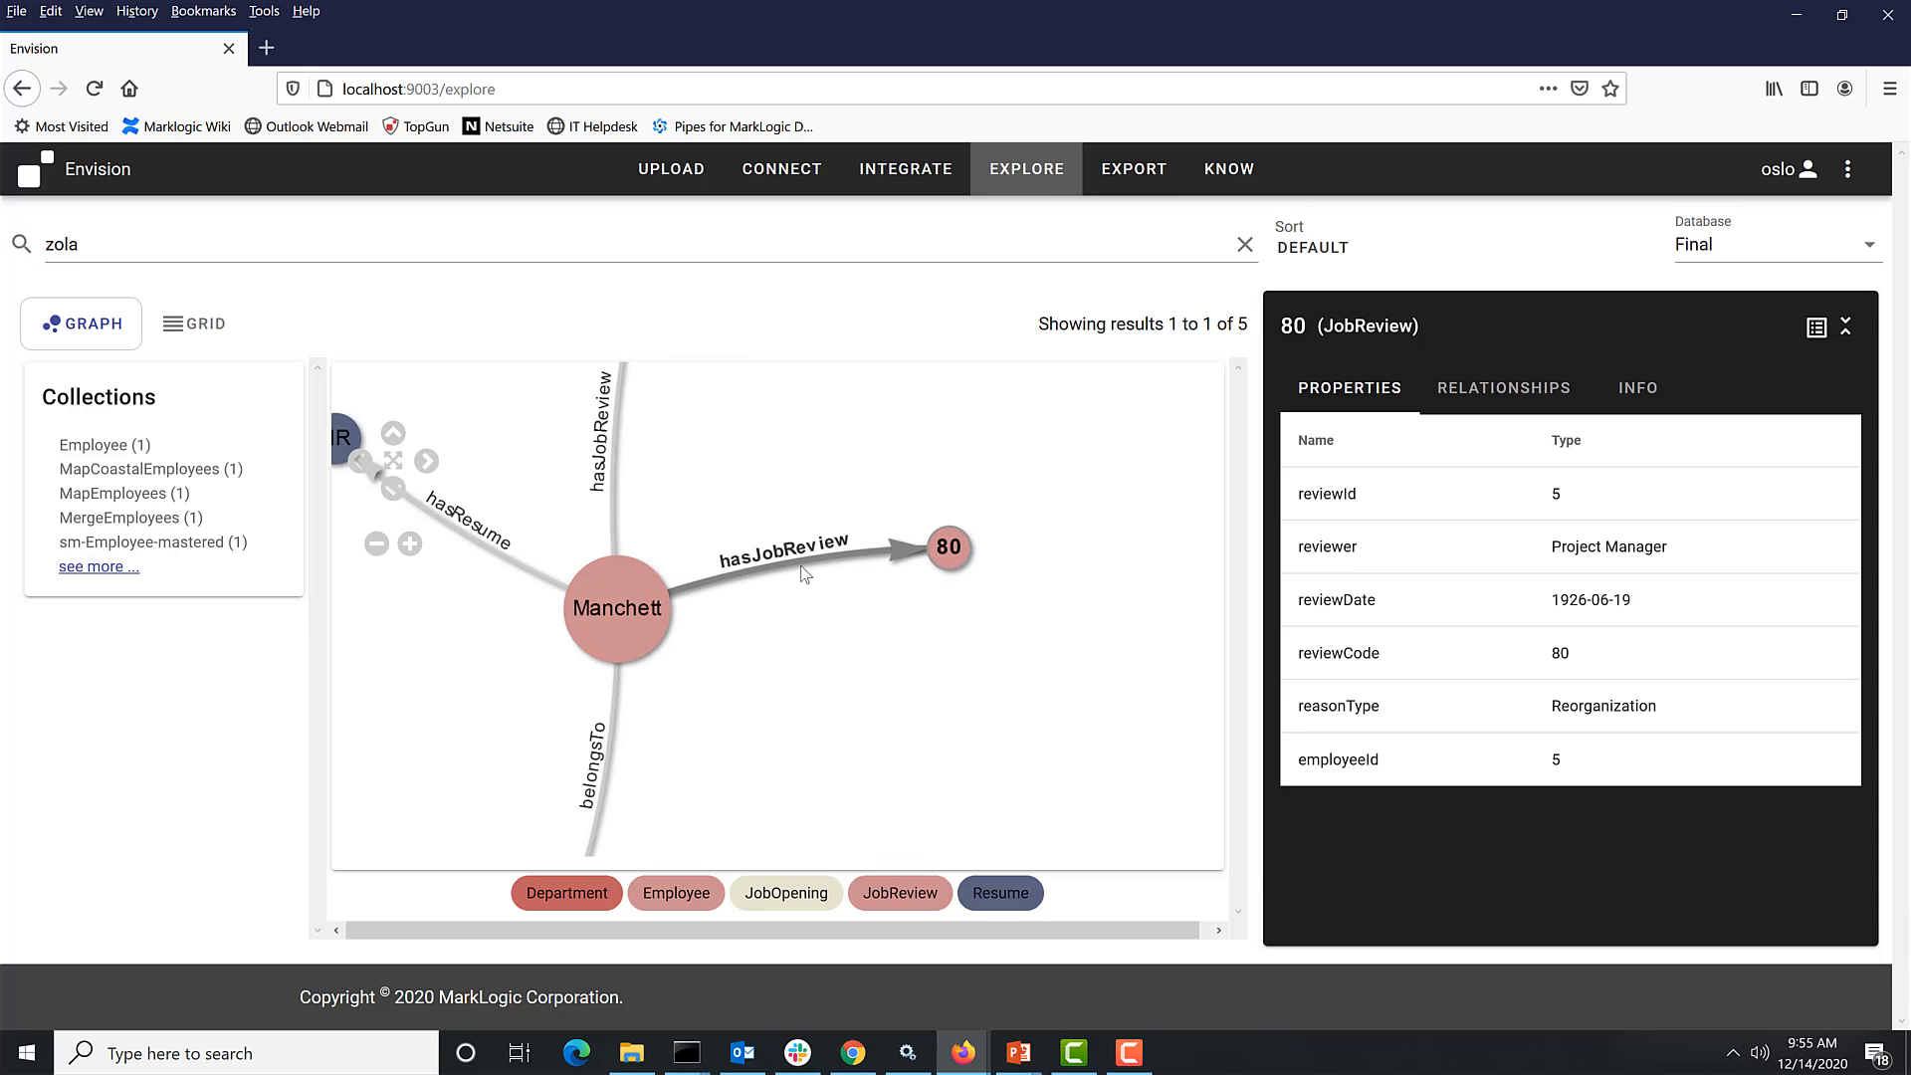
left_click(792, 553)
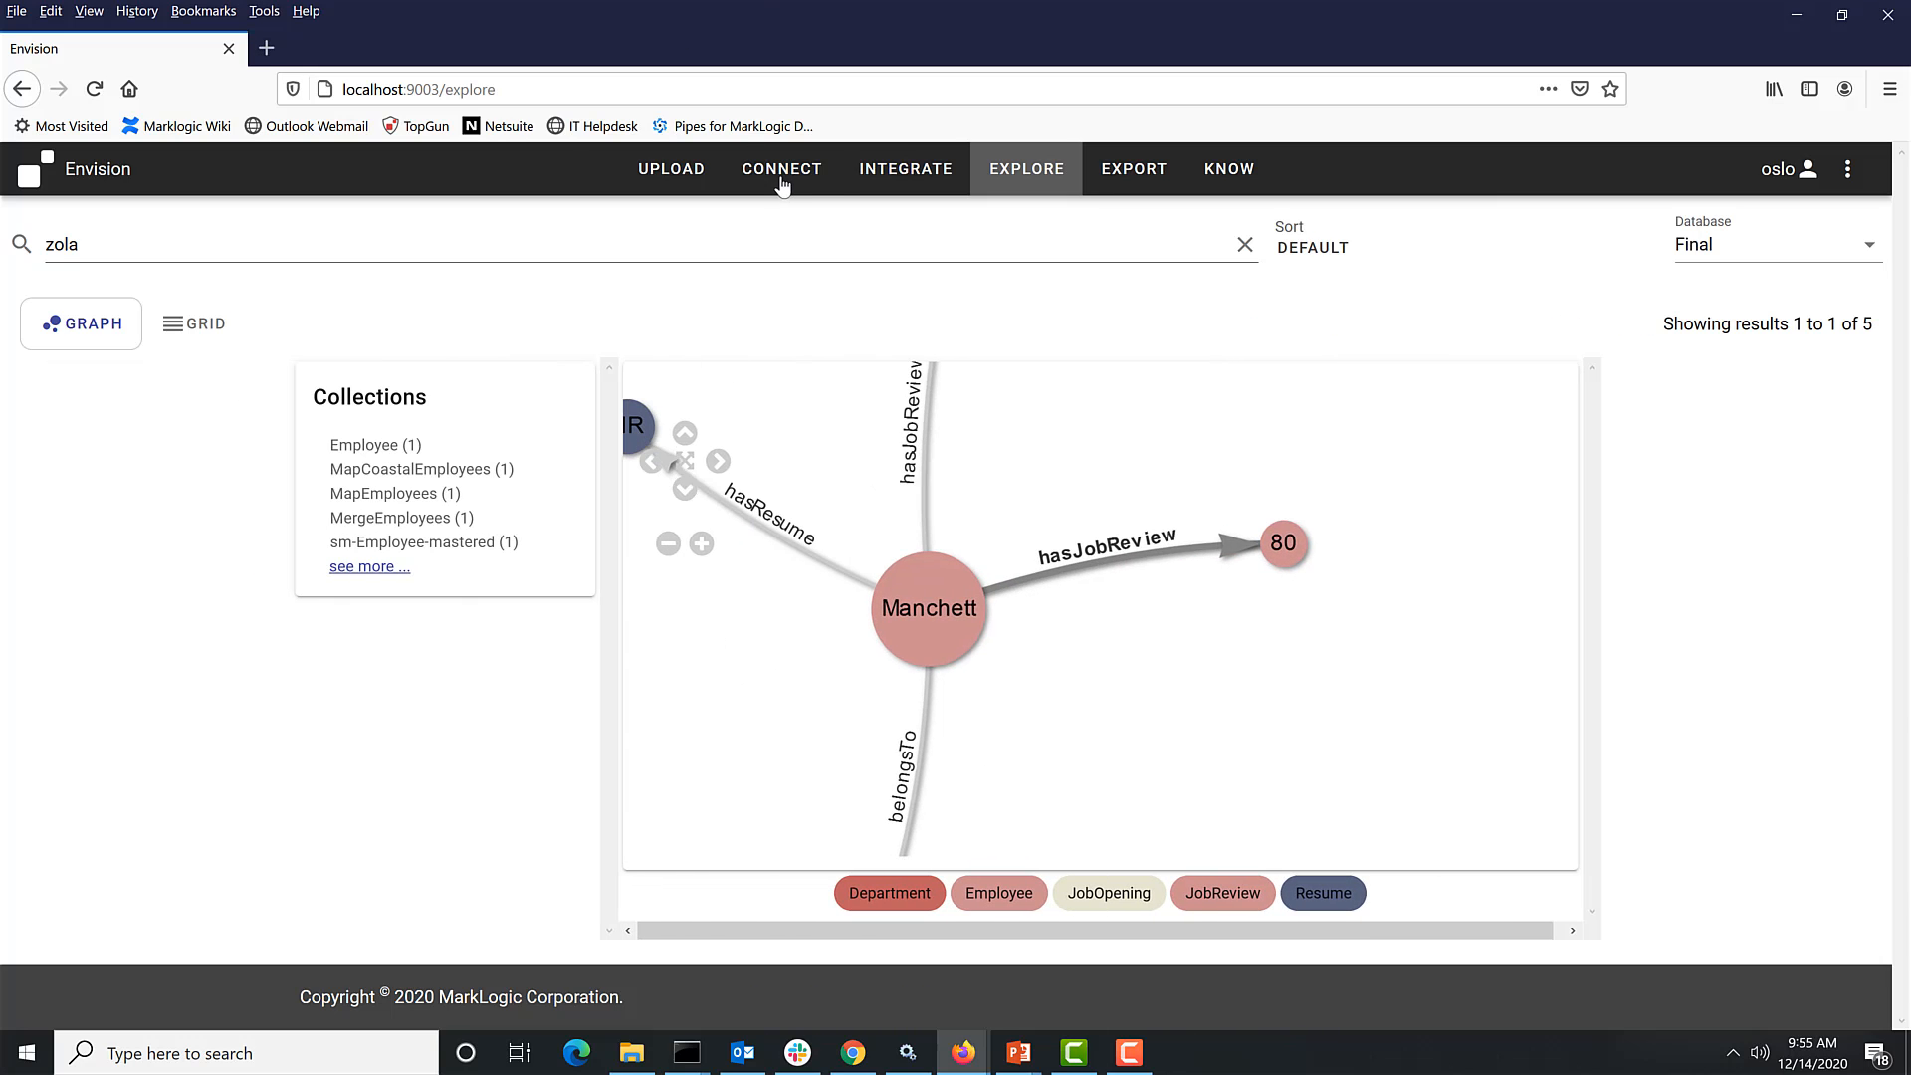
- Return to the entity model and drag the Department node further left
left_click(782, 169)
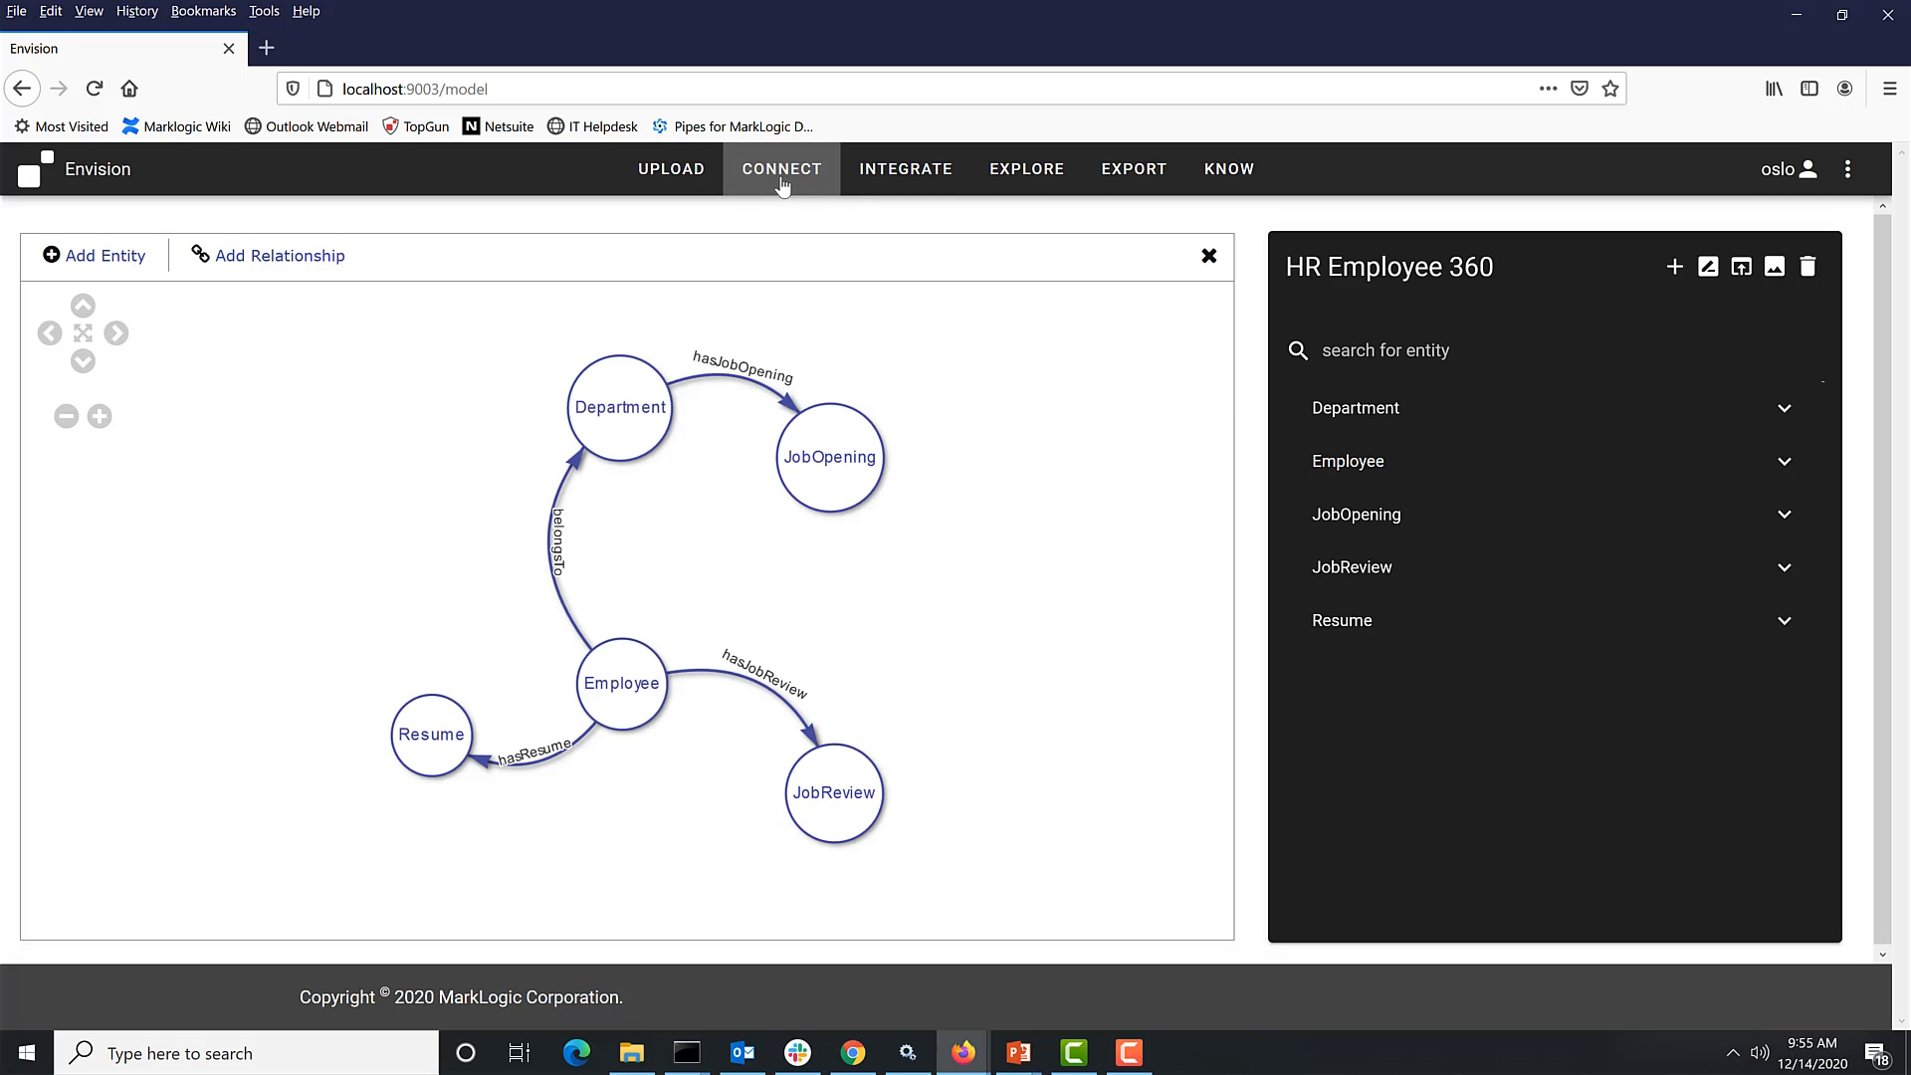
left_click_drag(612, 403, 450, 460)
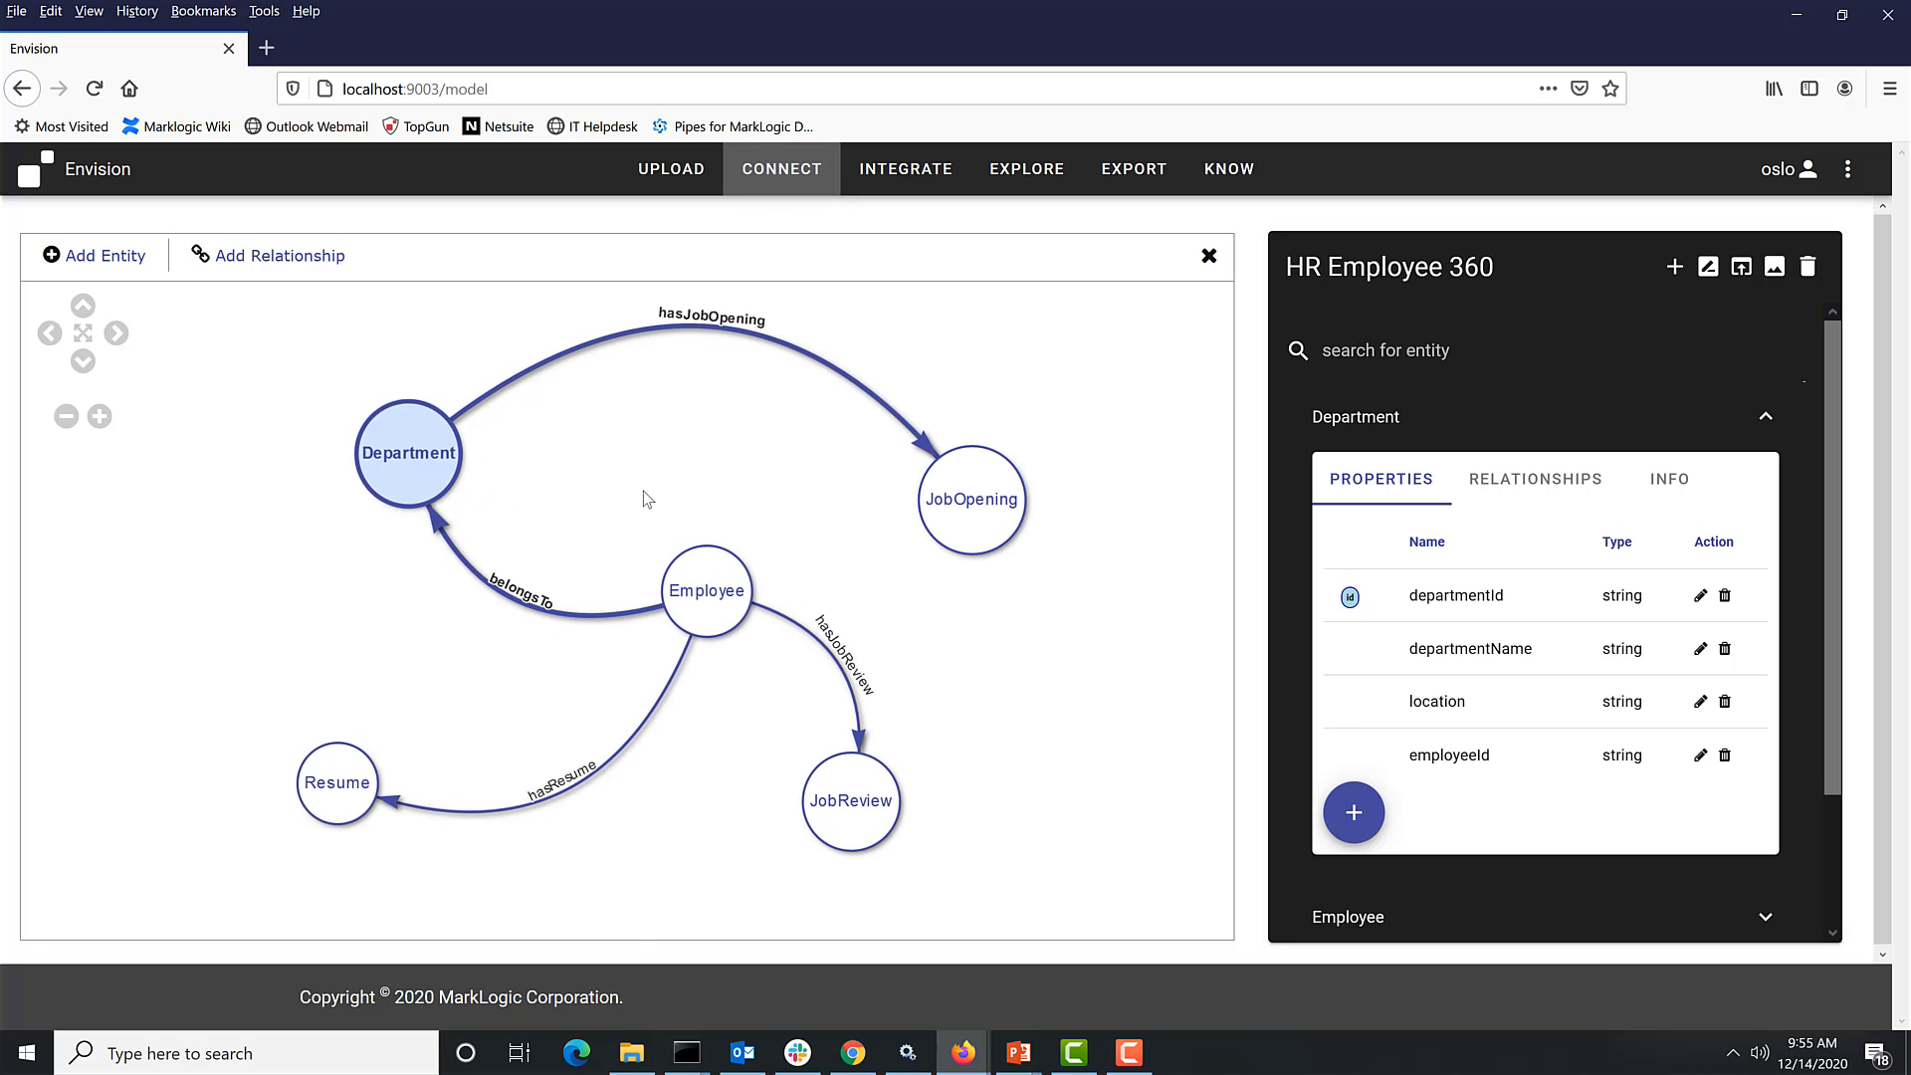
- Add a new concept named focusArea in an empty space of the model
left_click(110, 257)
left_click(1006, 673)
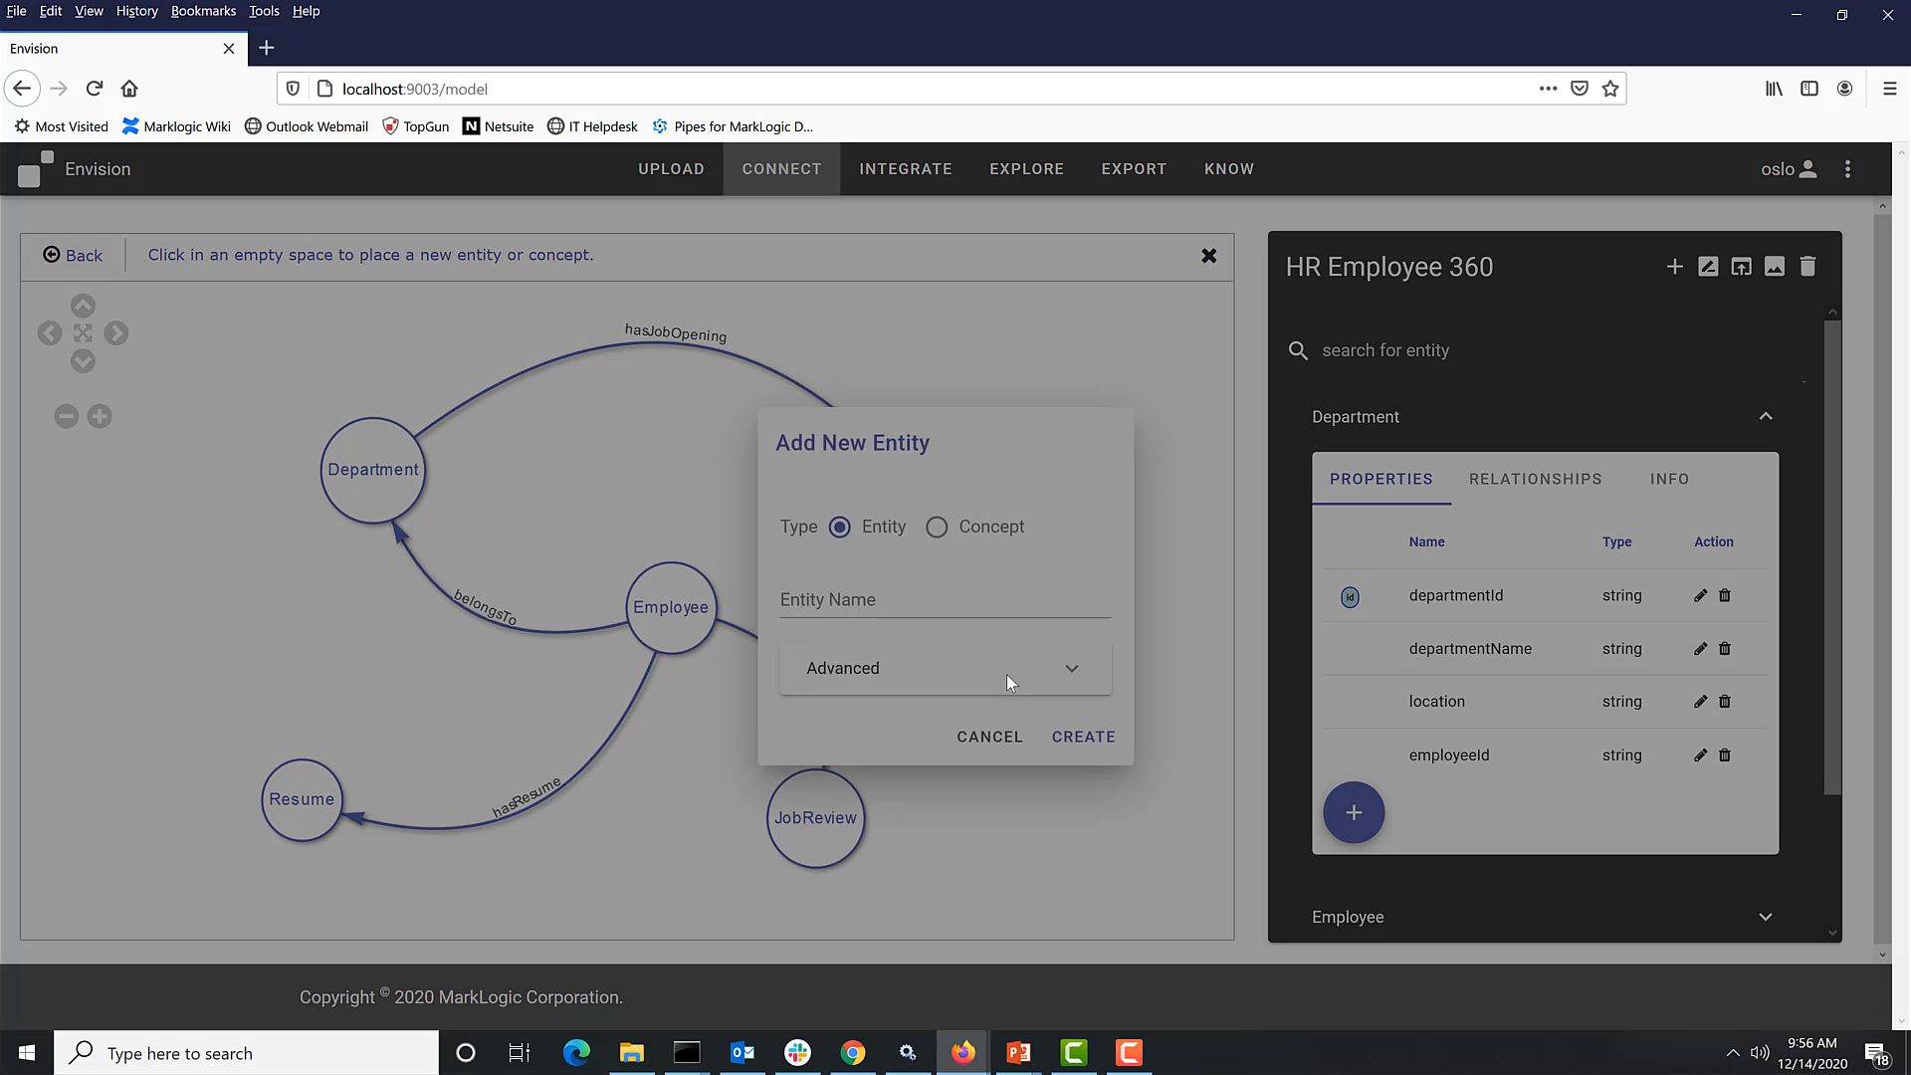
left_click(937, 526)
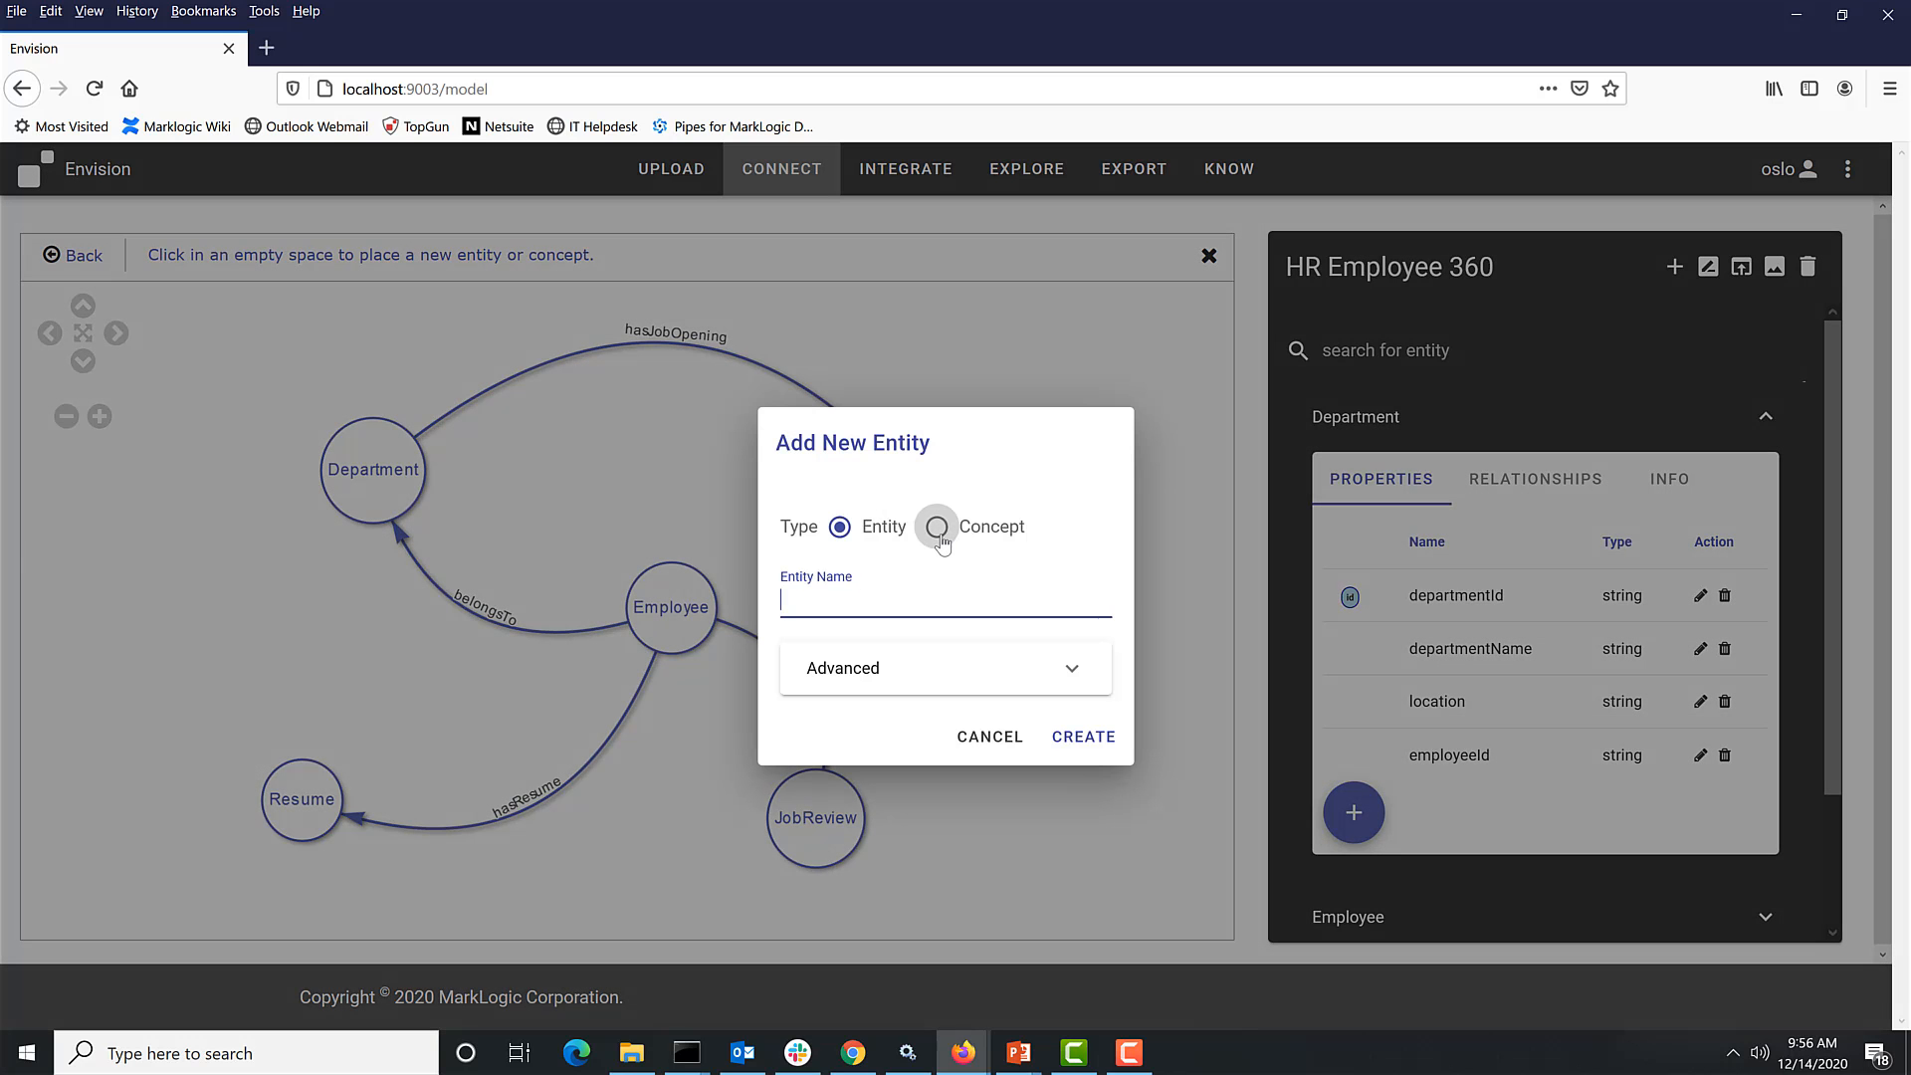
left_click(862, 607)
type("focusArea")
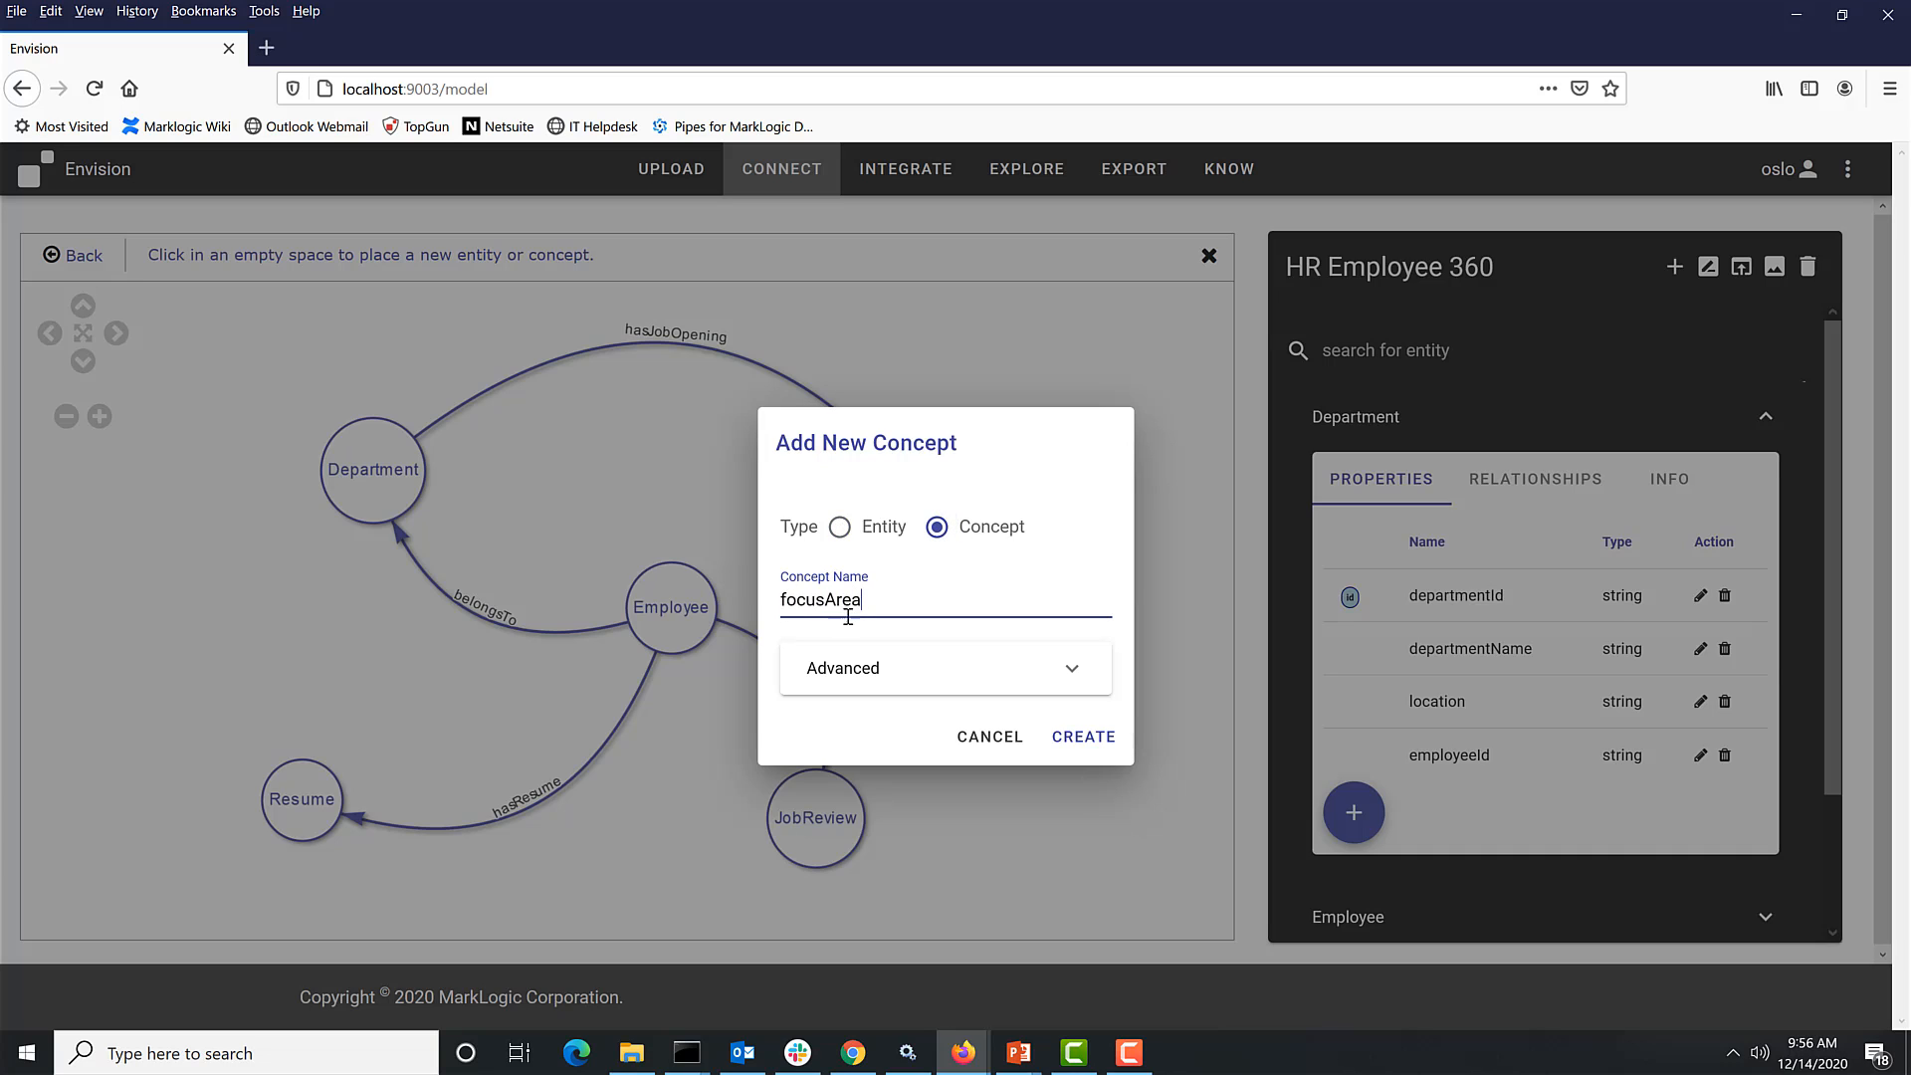
left_click(1090, 749)
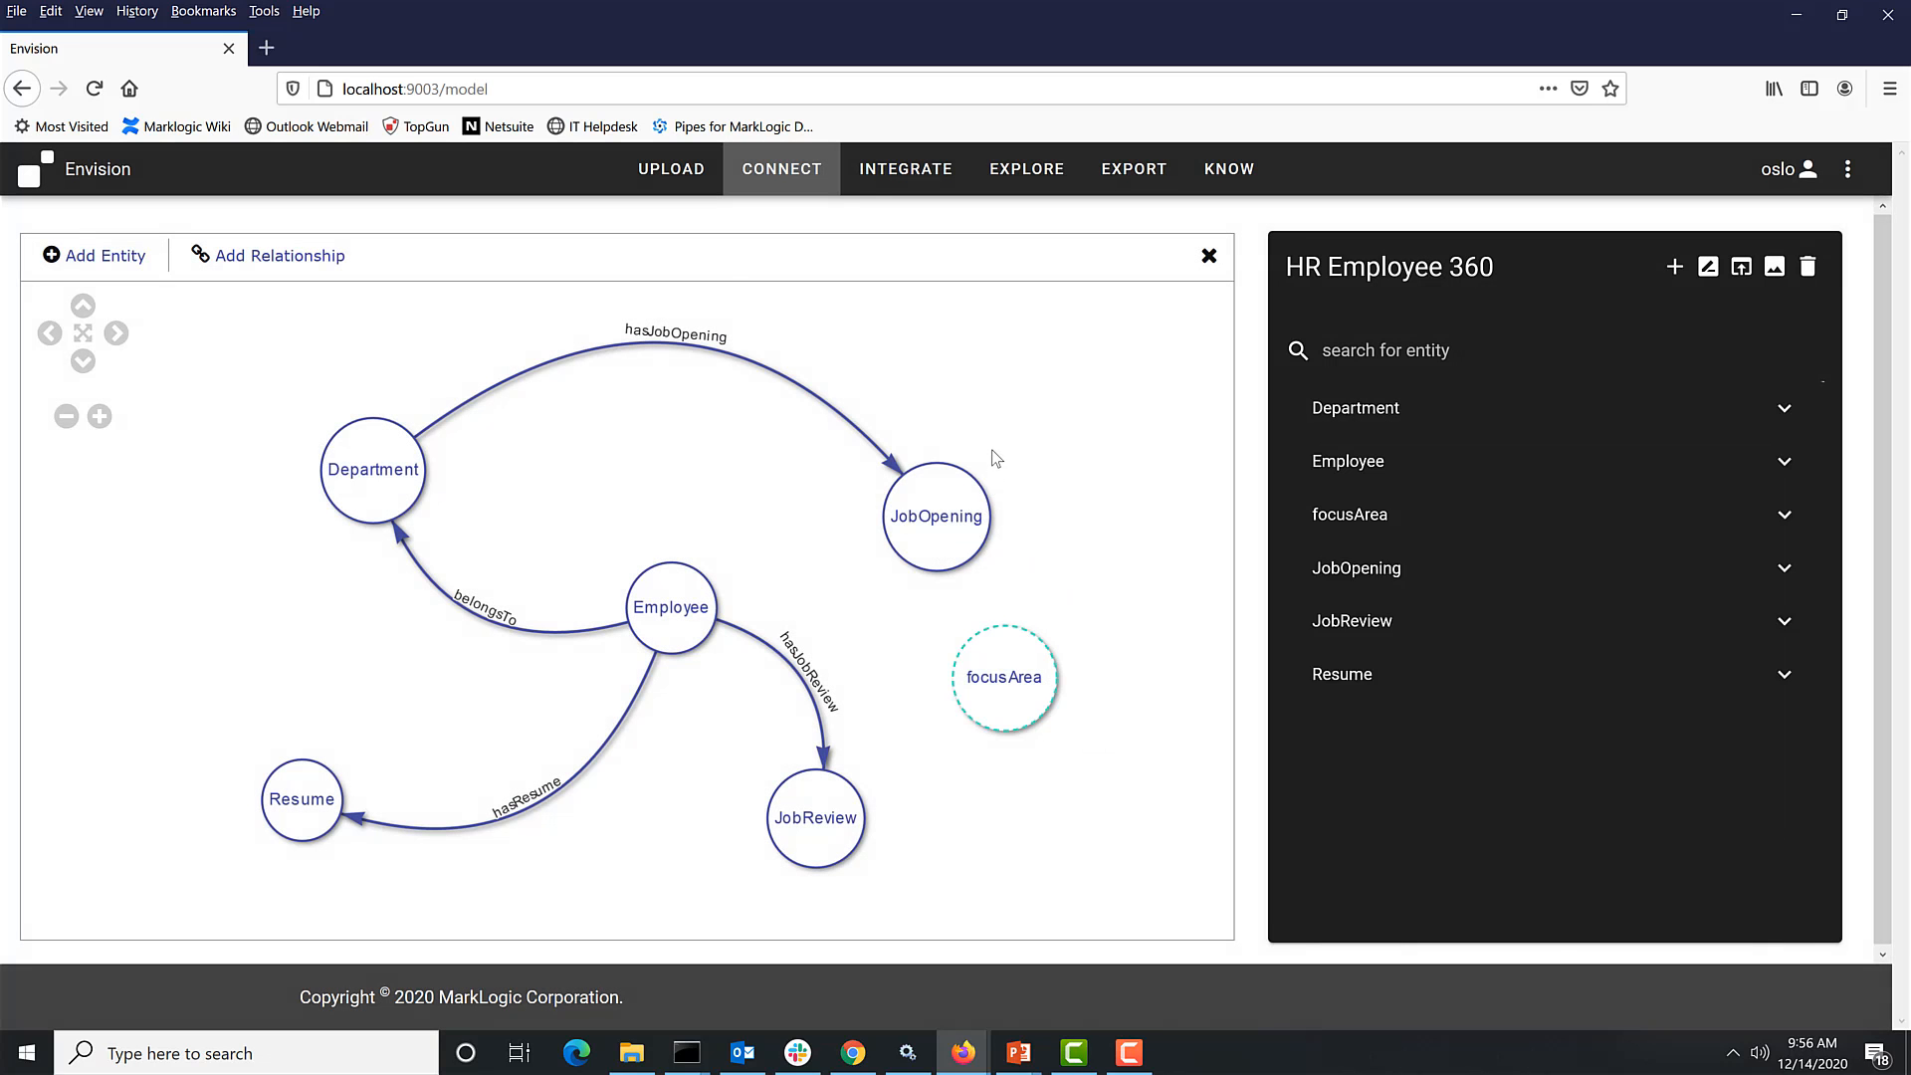
- Review the properties of the JobOpening and Employee entities
left_click(992, 456)
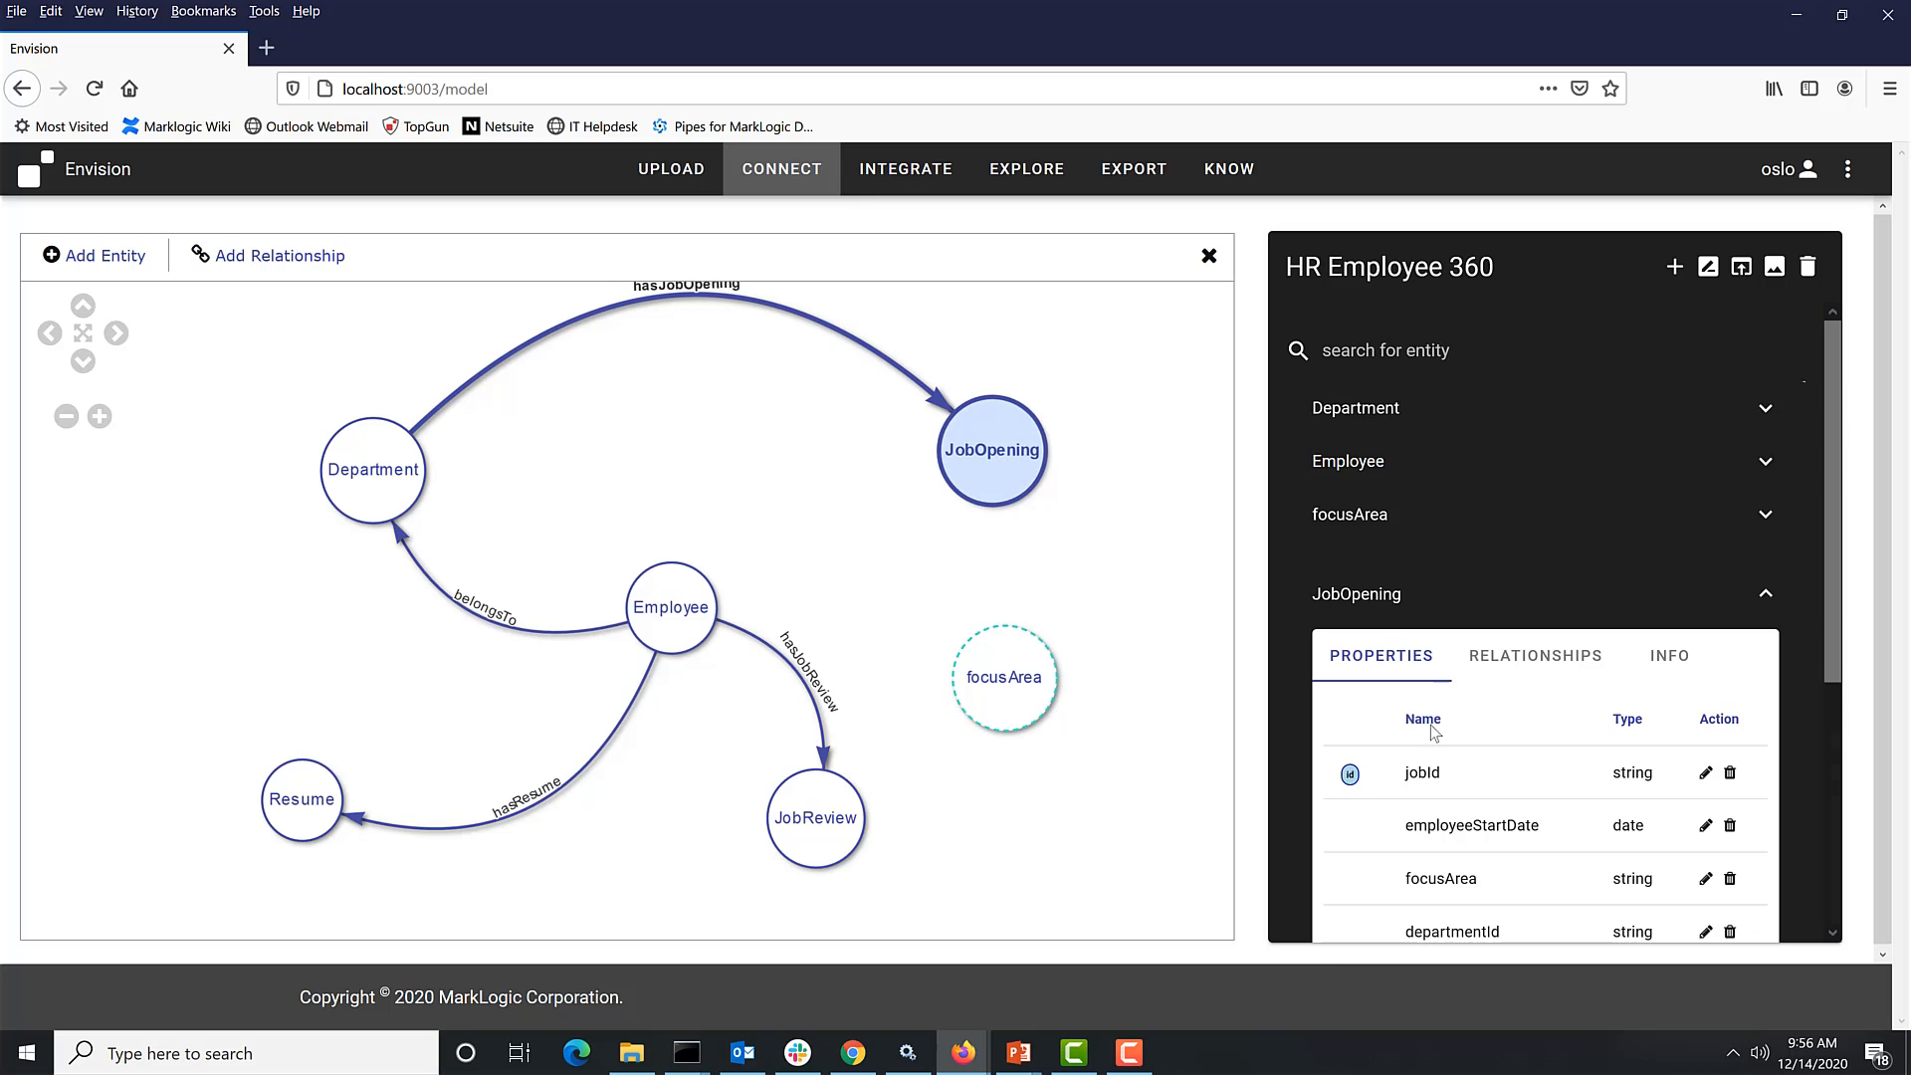
scroll(1450, 739, "down", 2)
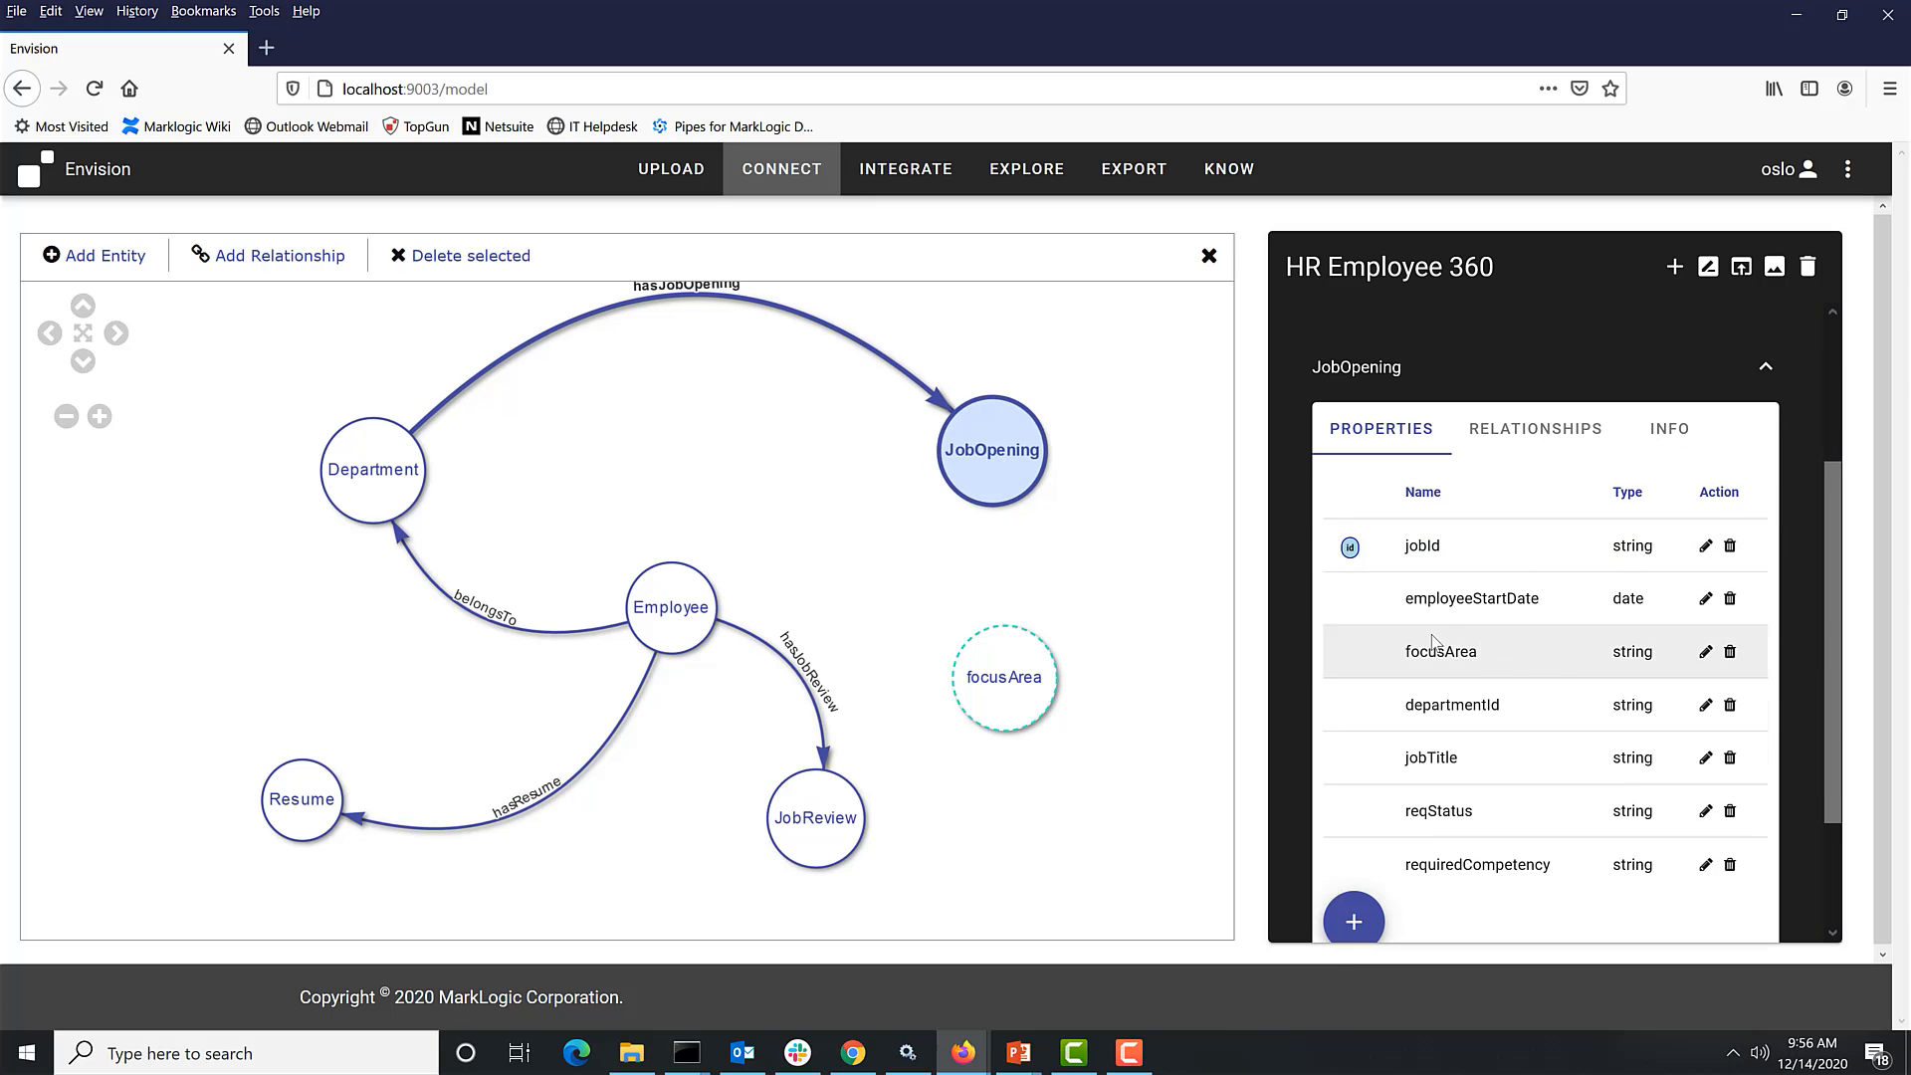
left_click(683, 629)
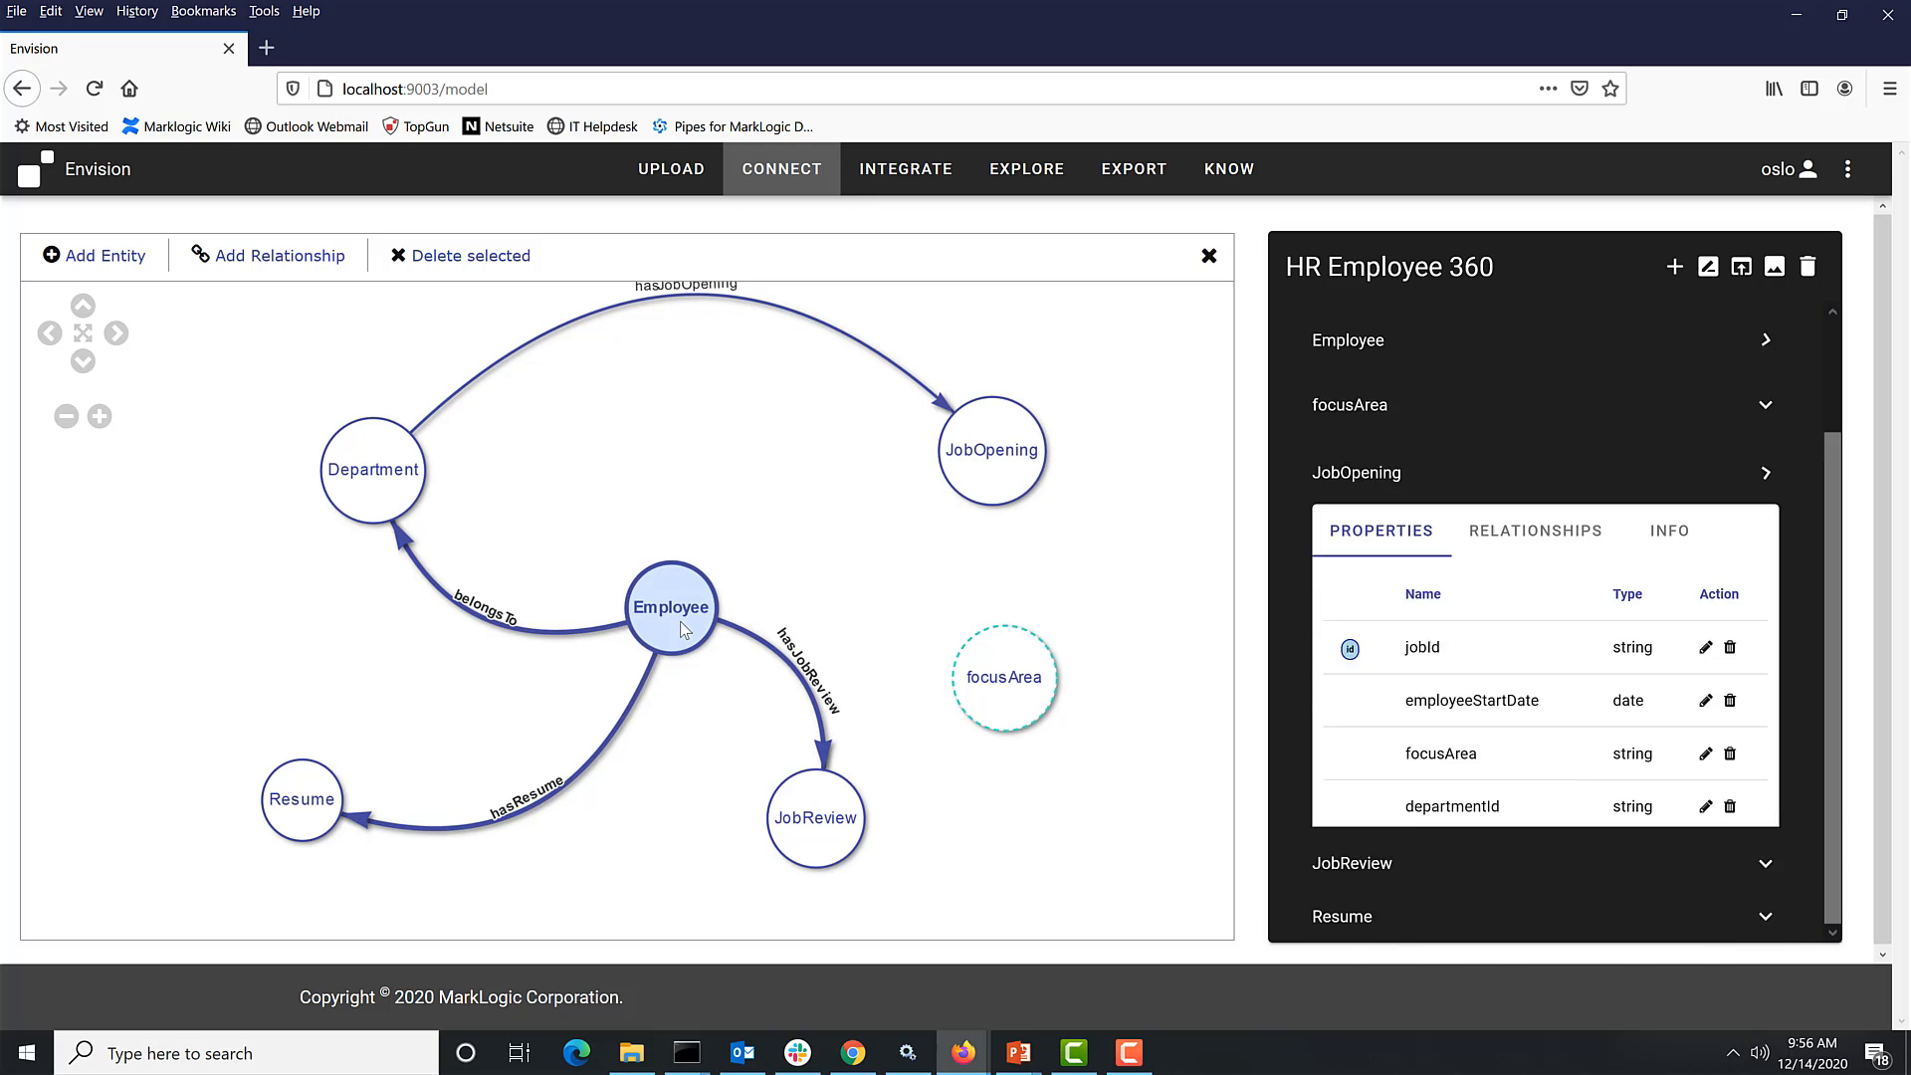
scroll(1514, 703, "down", 5)
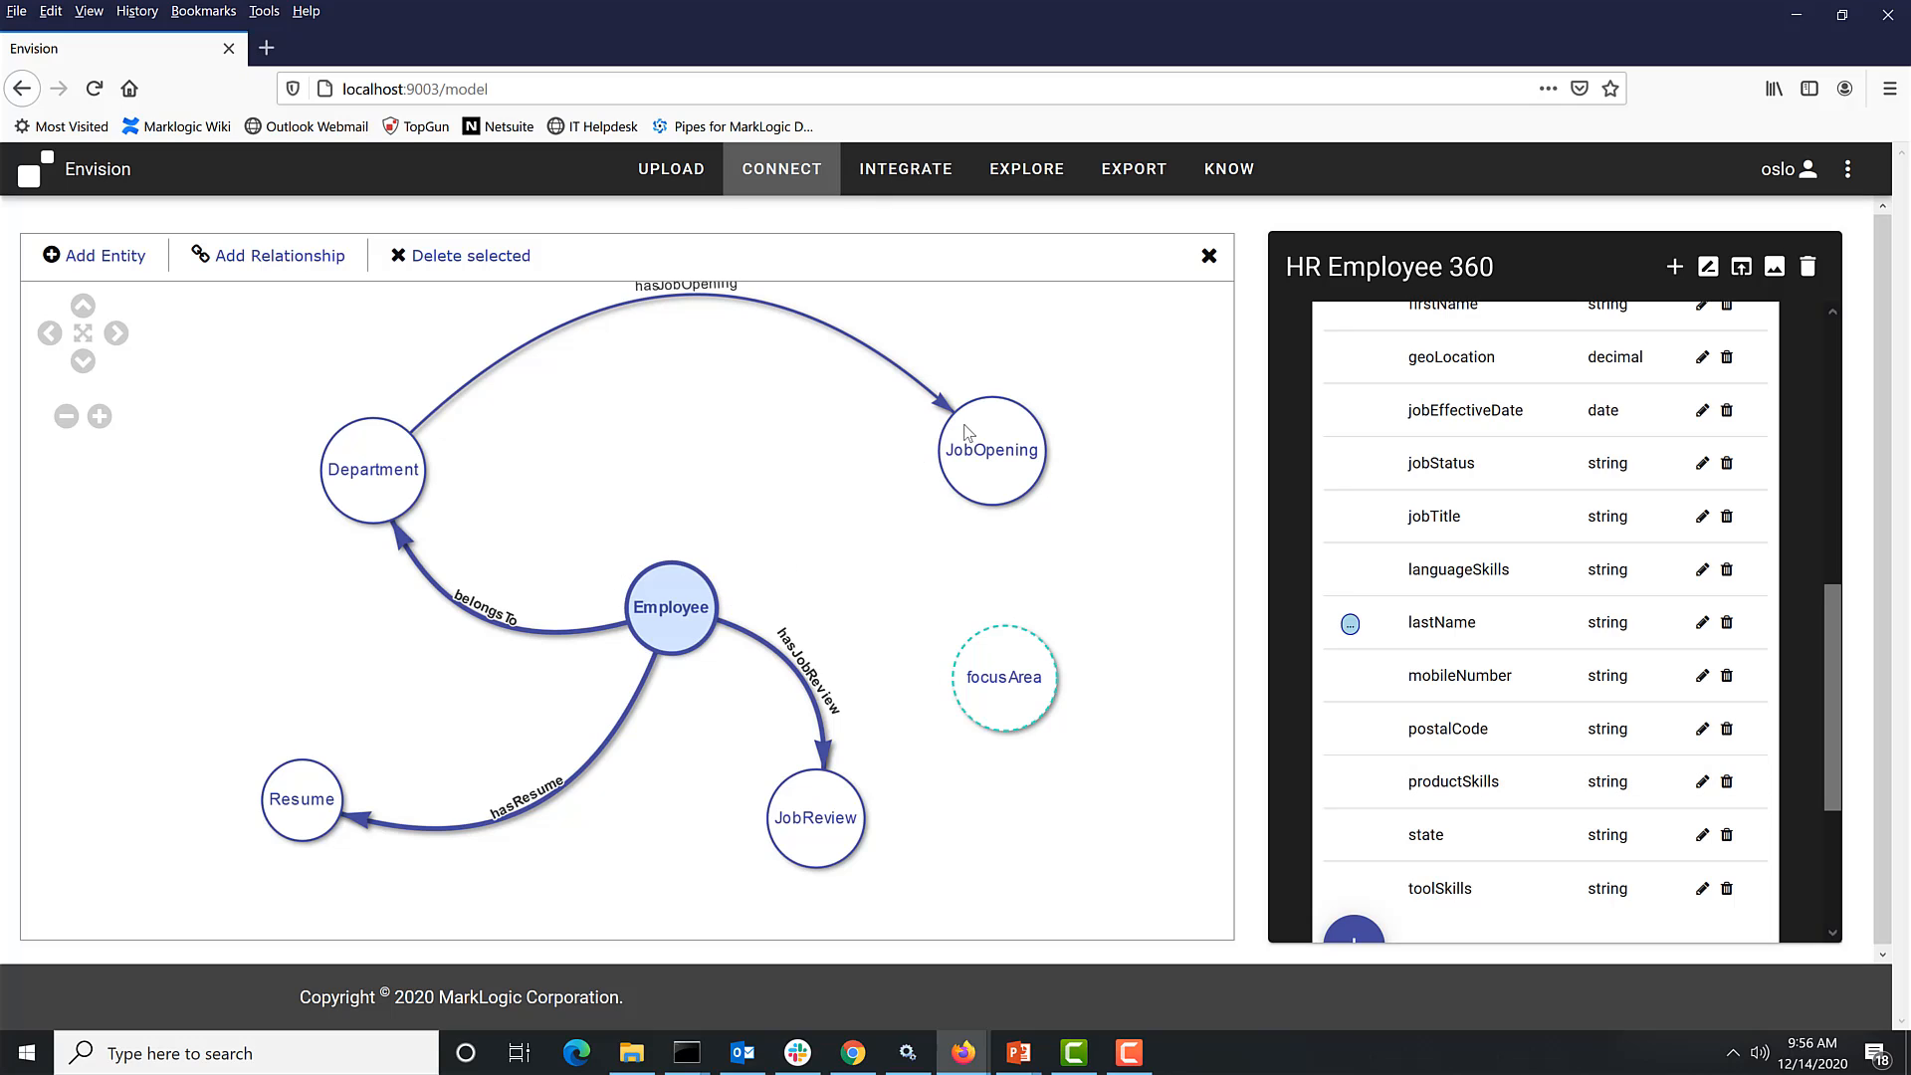
- Add a hasFocusArea relationship from JobOpening to the focusArea concept using the focusArea property
left_click(268, 261)
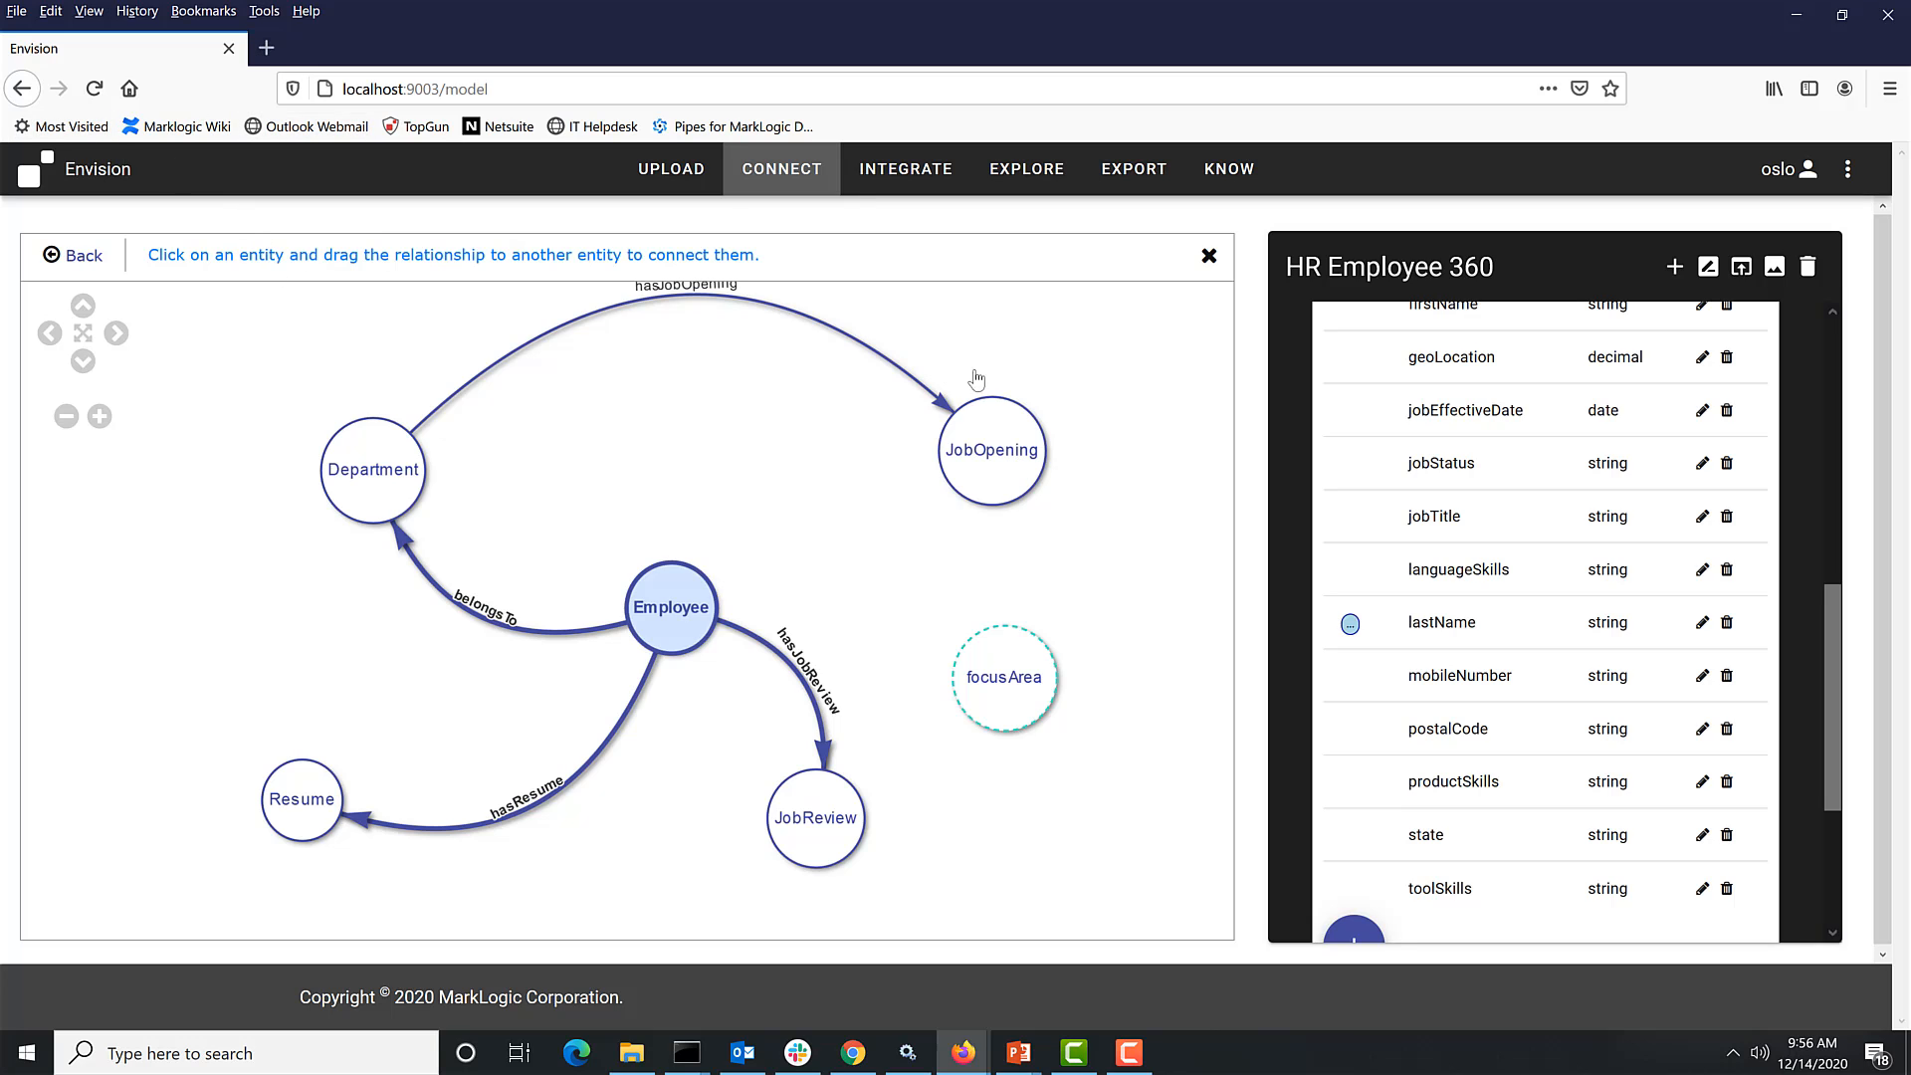
left_click_drag(1000, 473, 1025, 657)
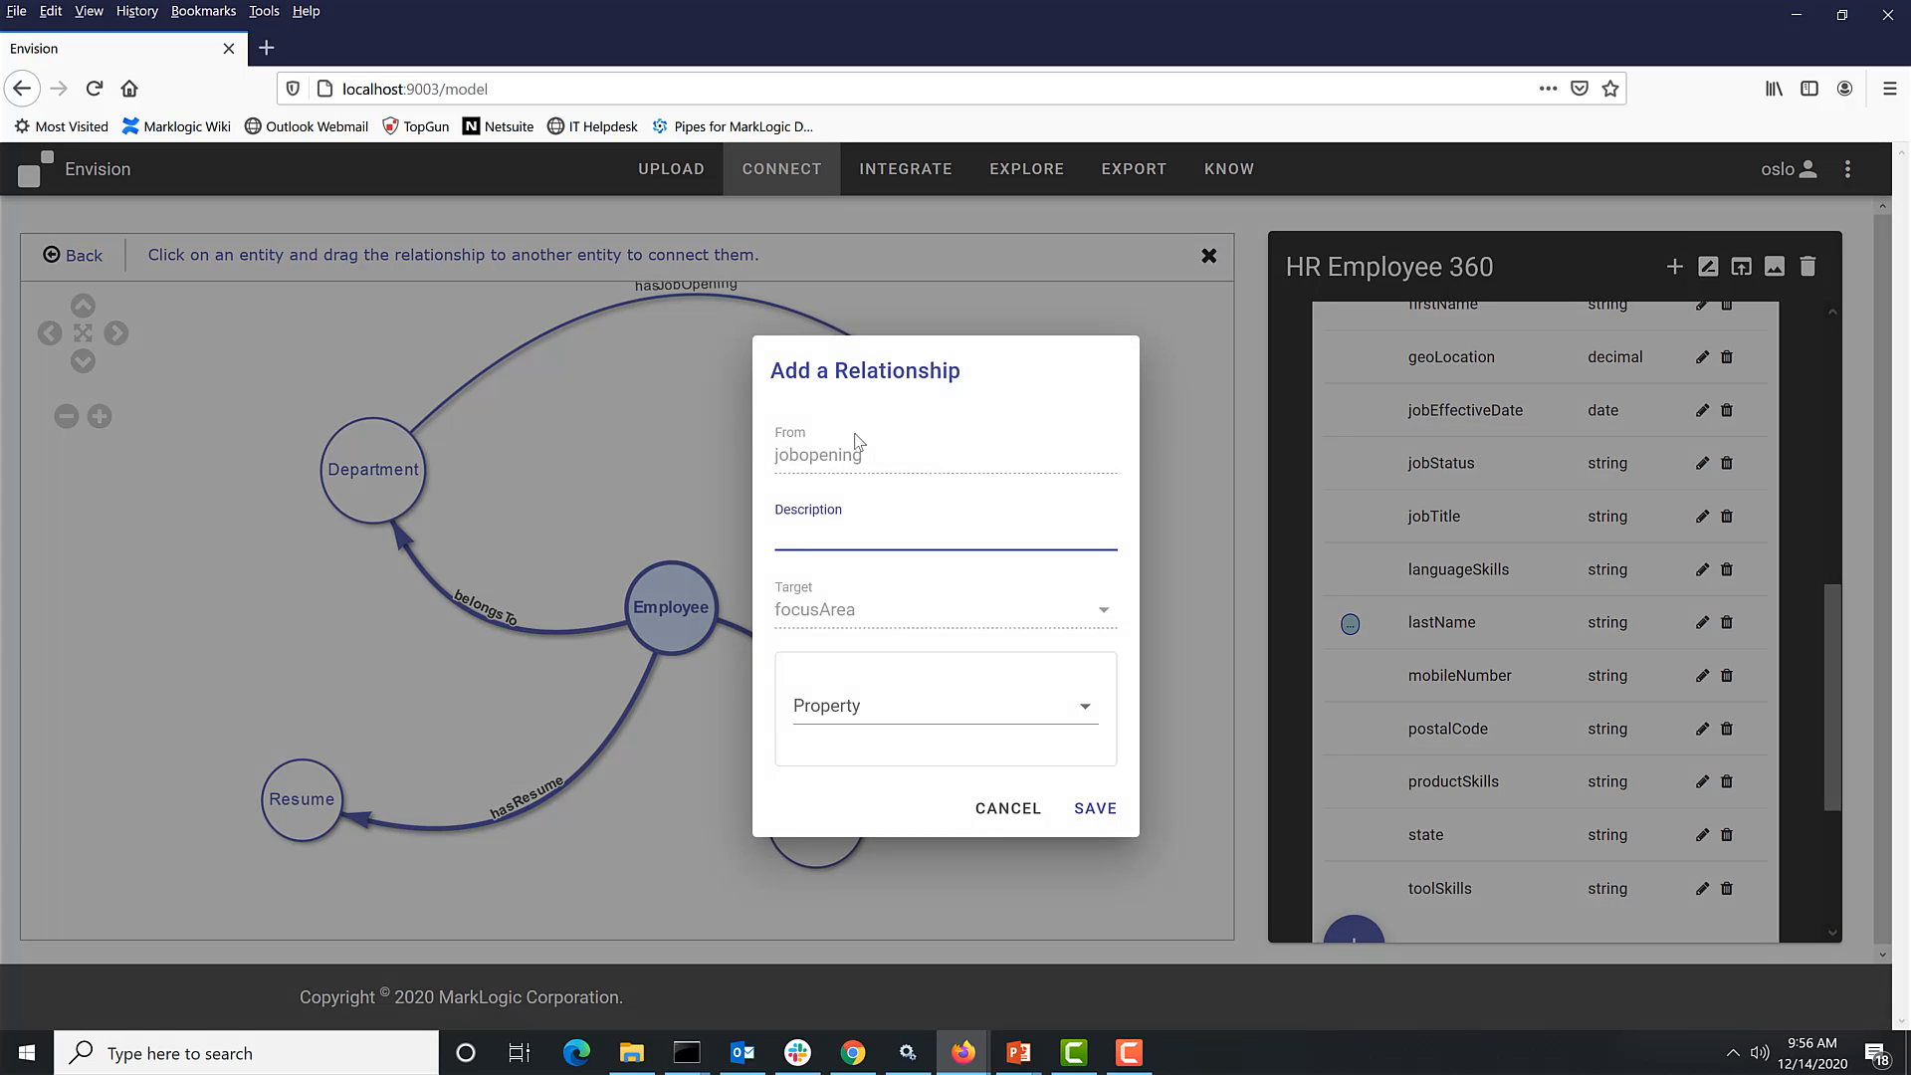
type("hasFocusAAre")
key("BackSpace")
key("BackSpace")
key("BackSpace")
type("rea")
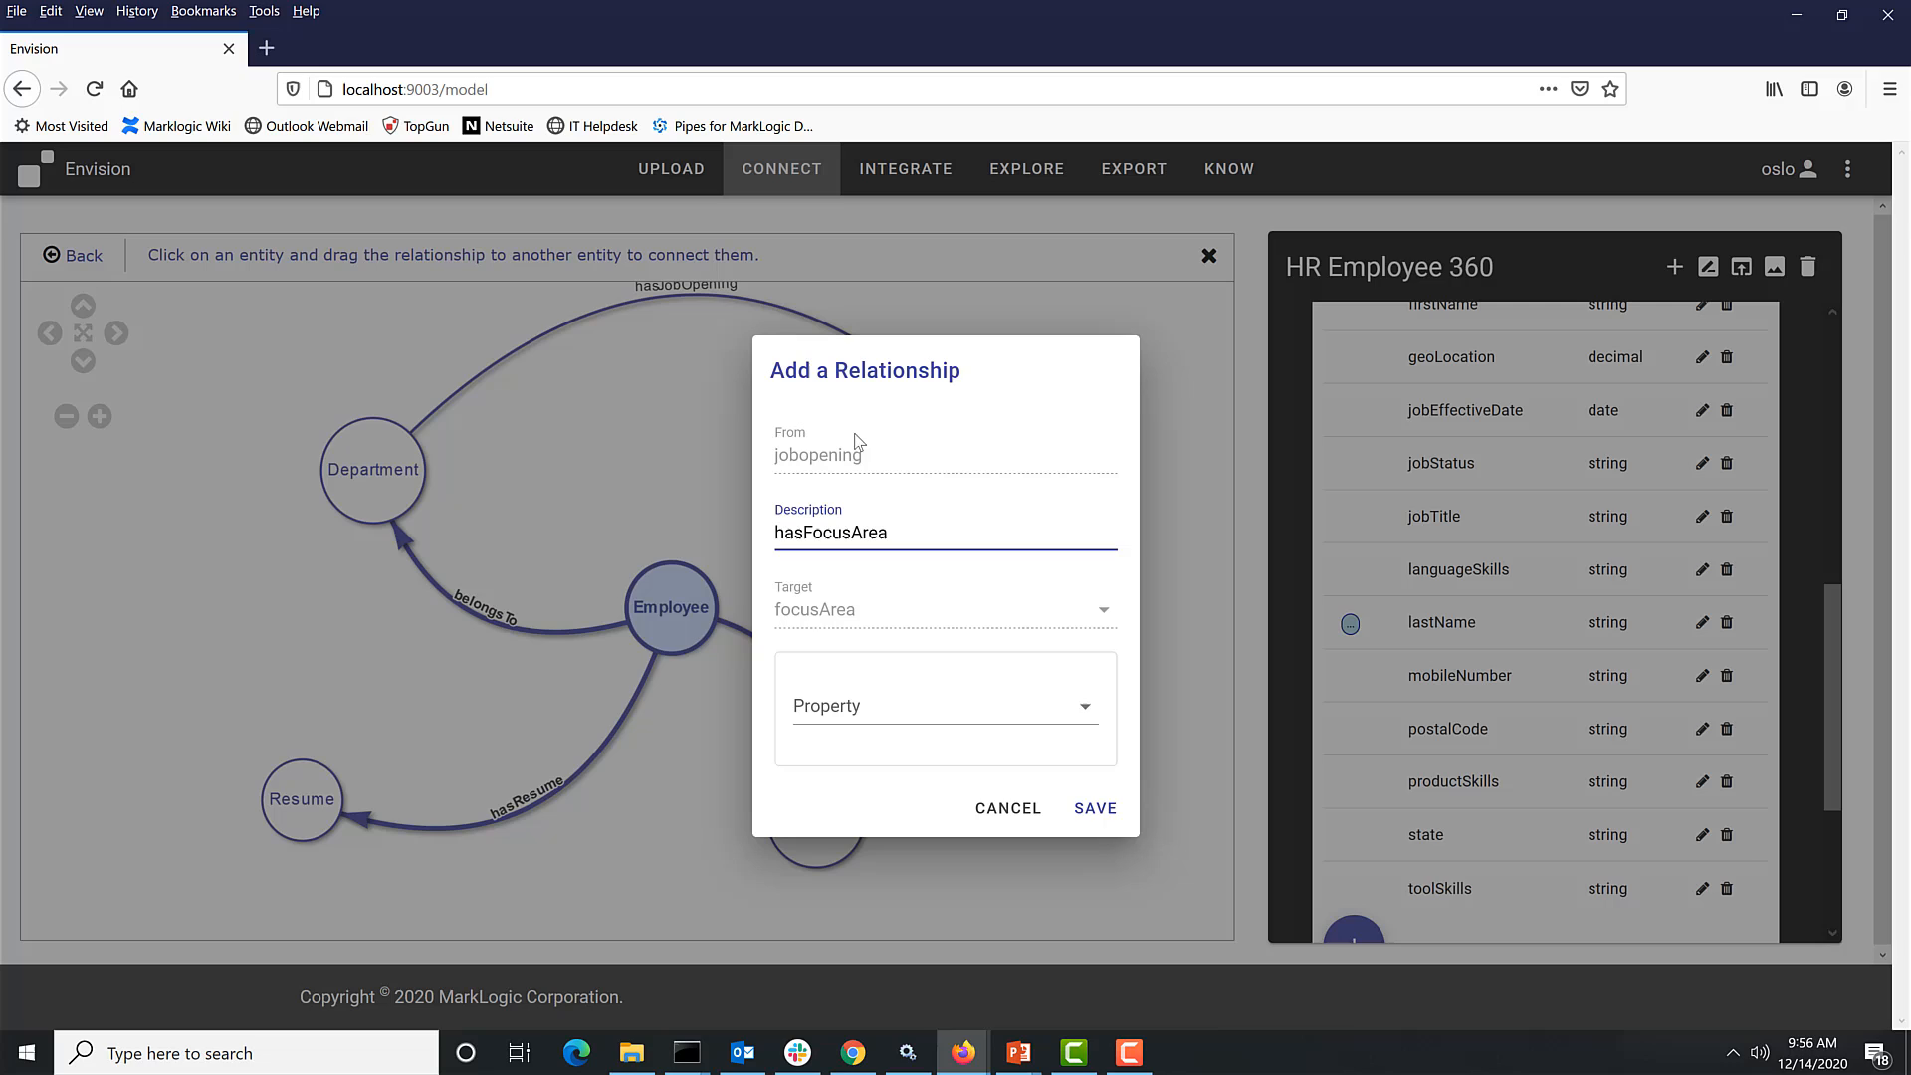
left_click(932, 712)
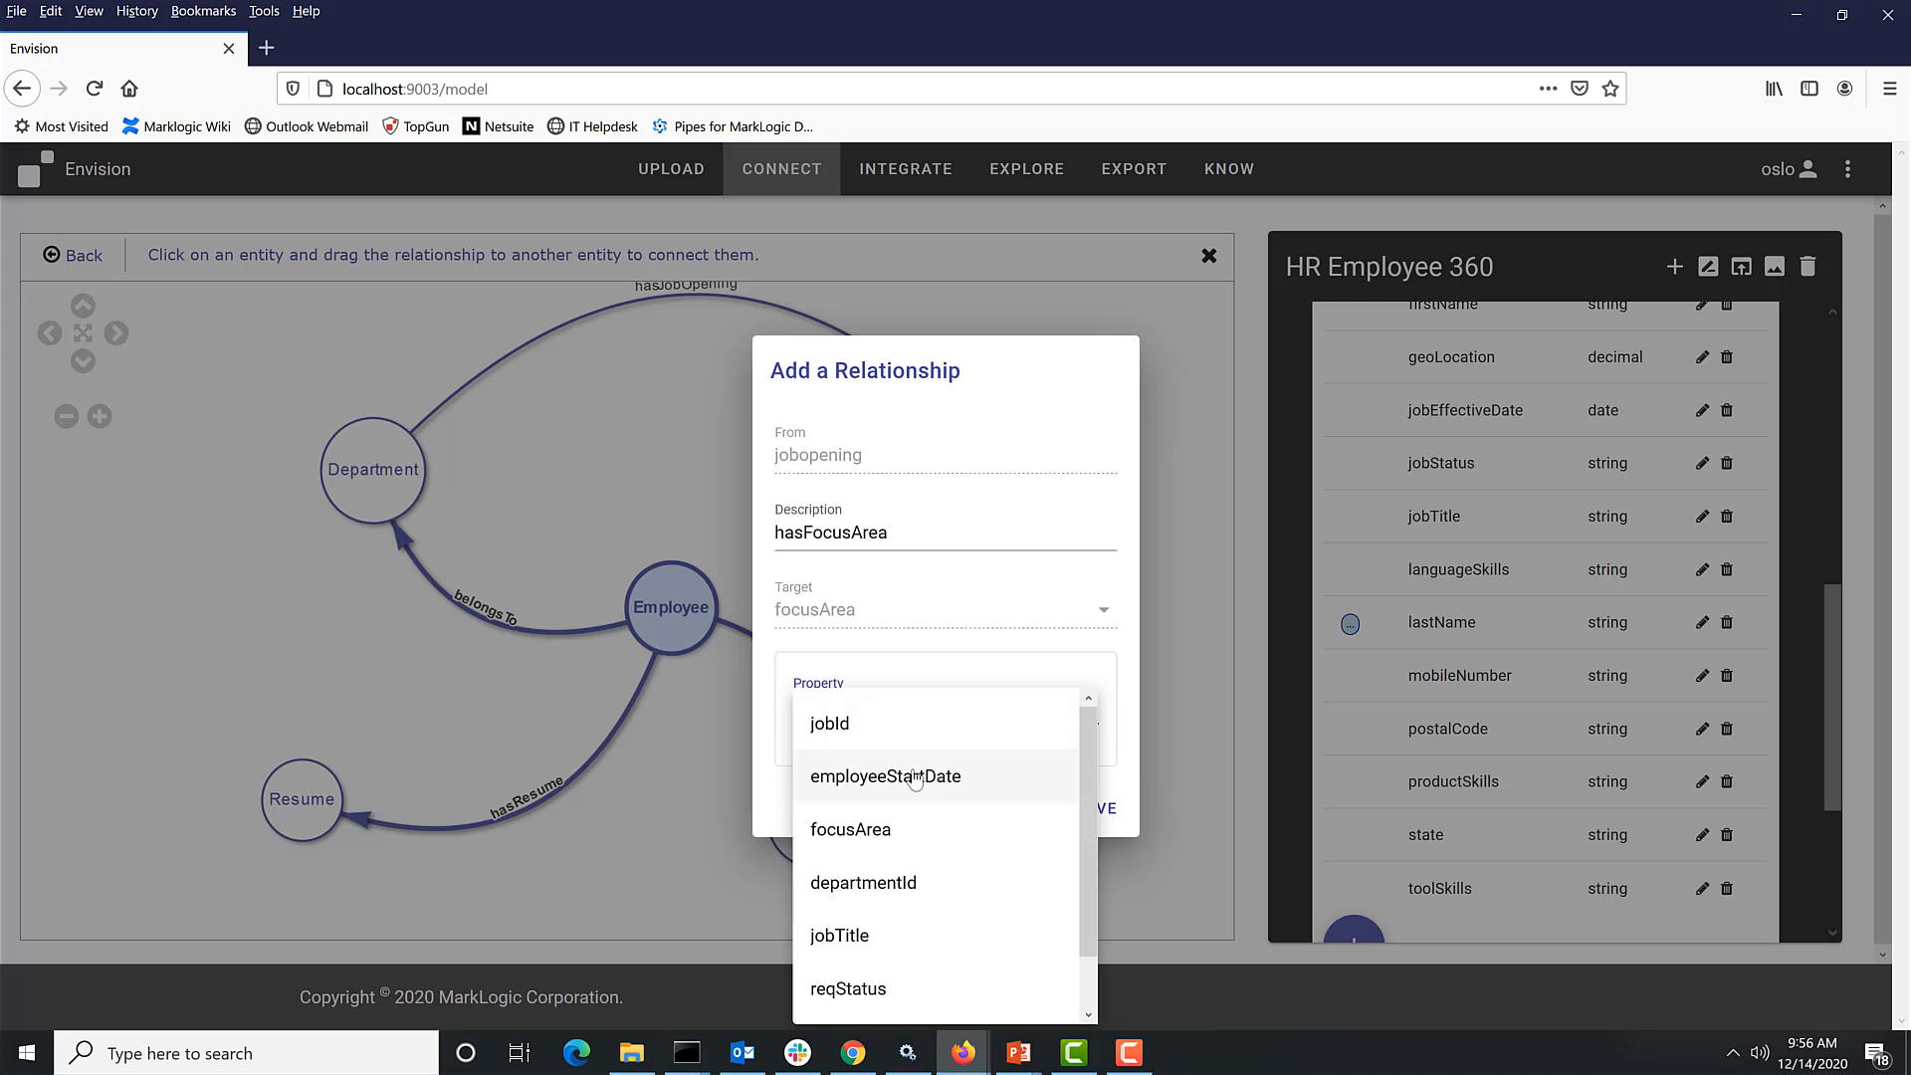
scroll(913, 790, "down", 1)
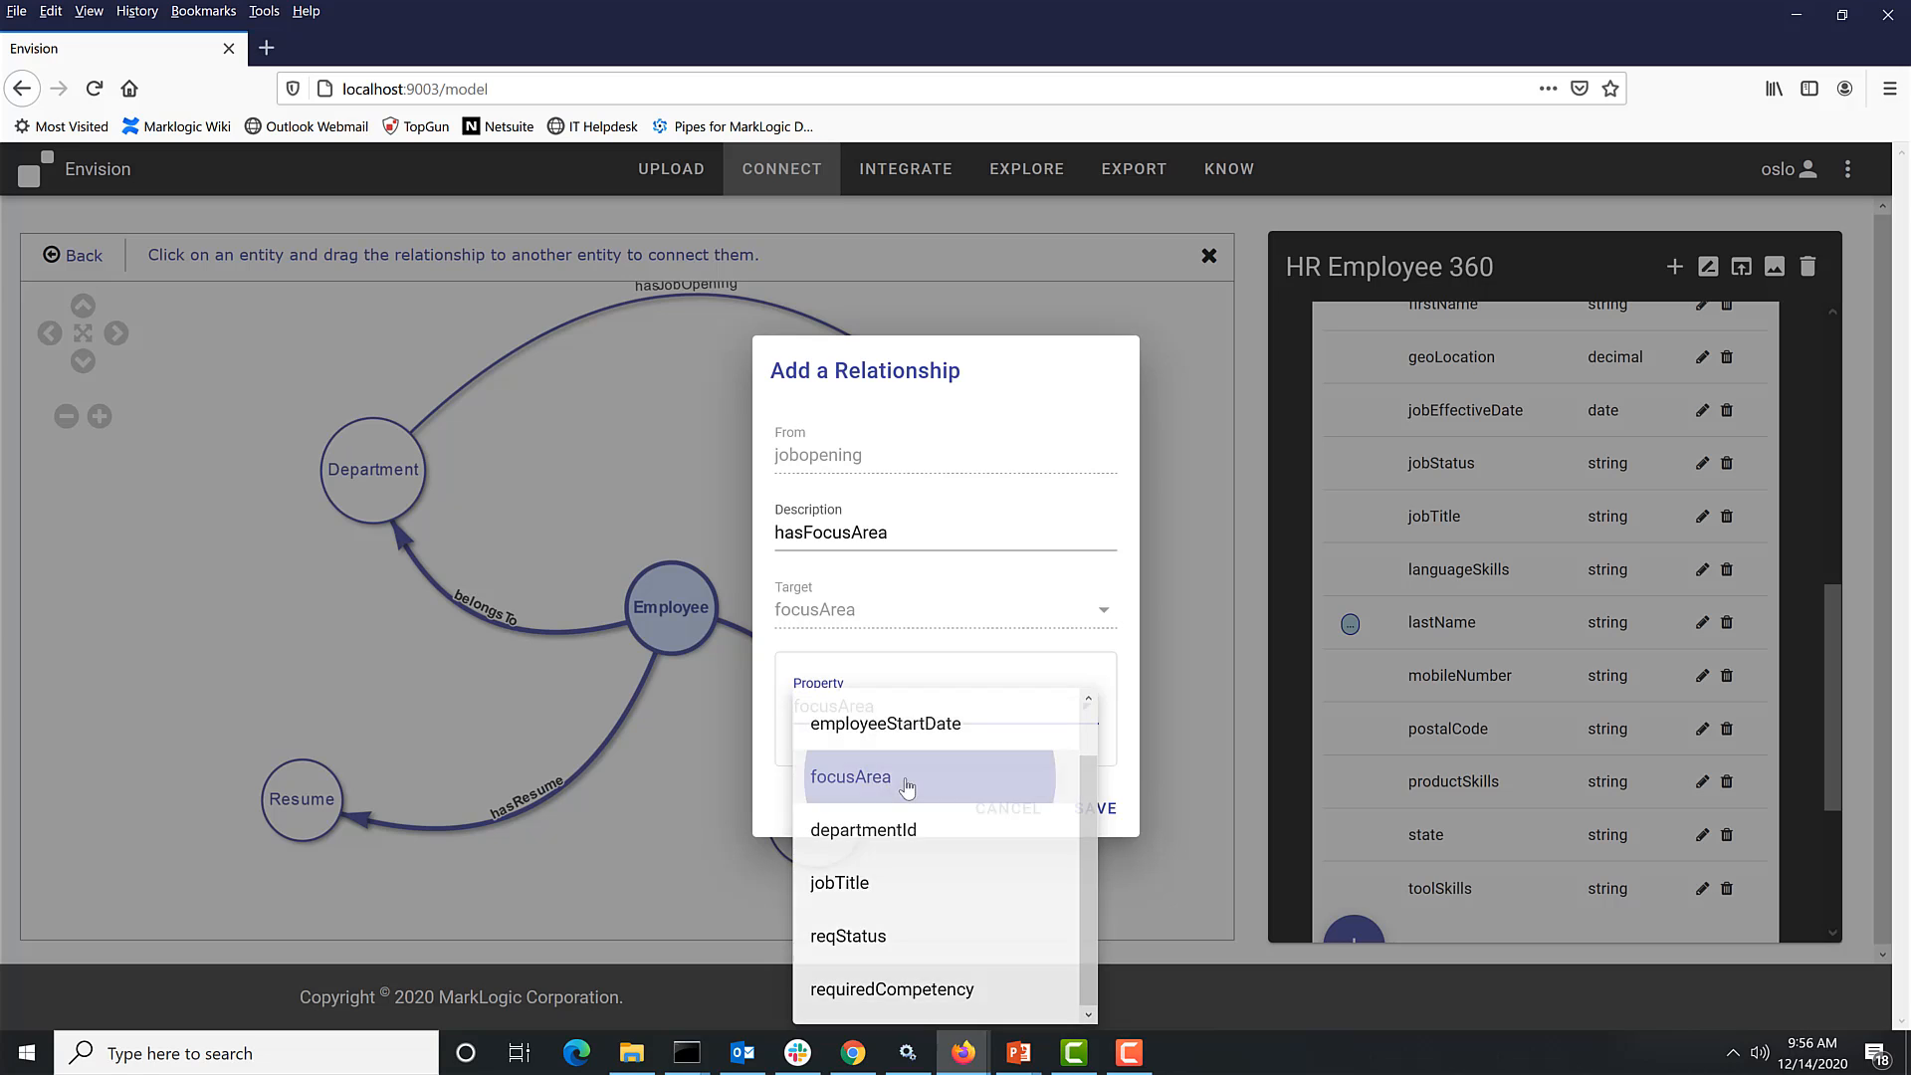
left_click(909, 785)
left_click(1114, 818)
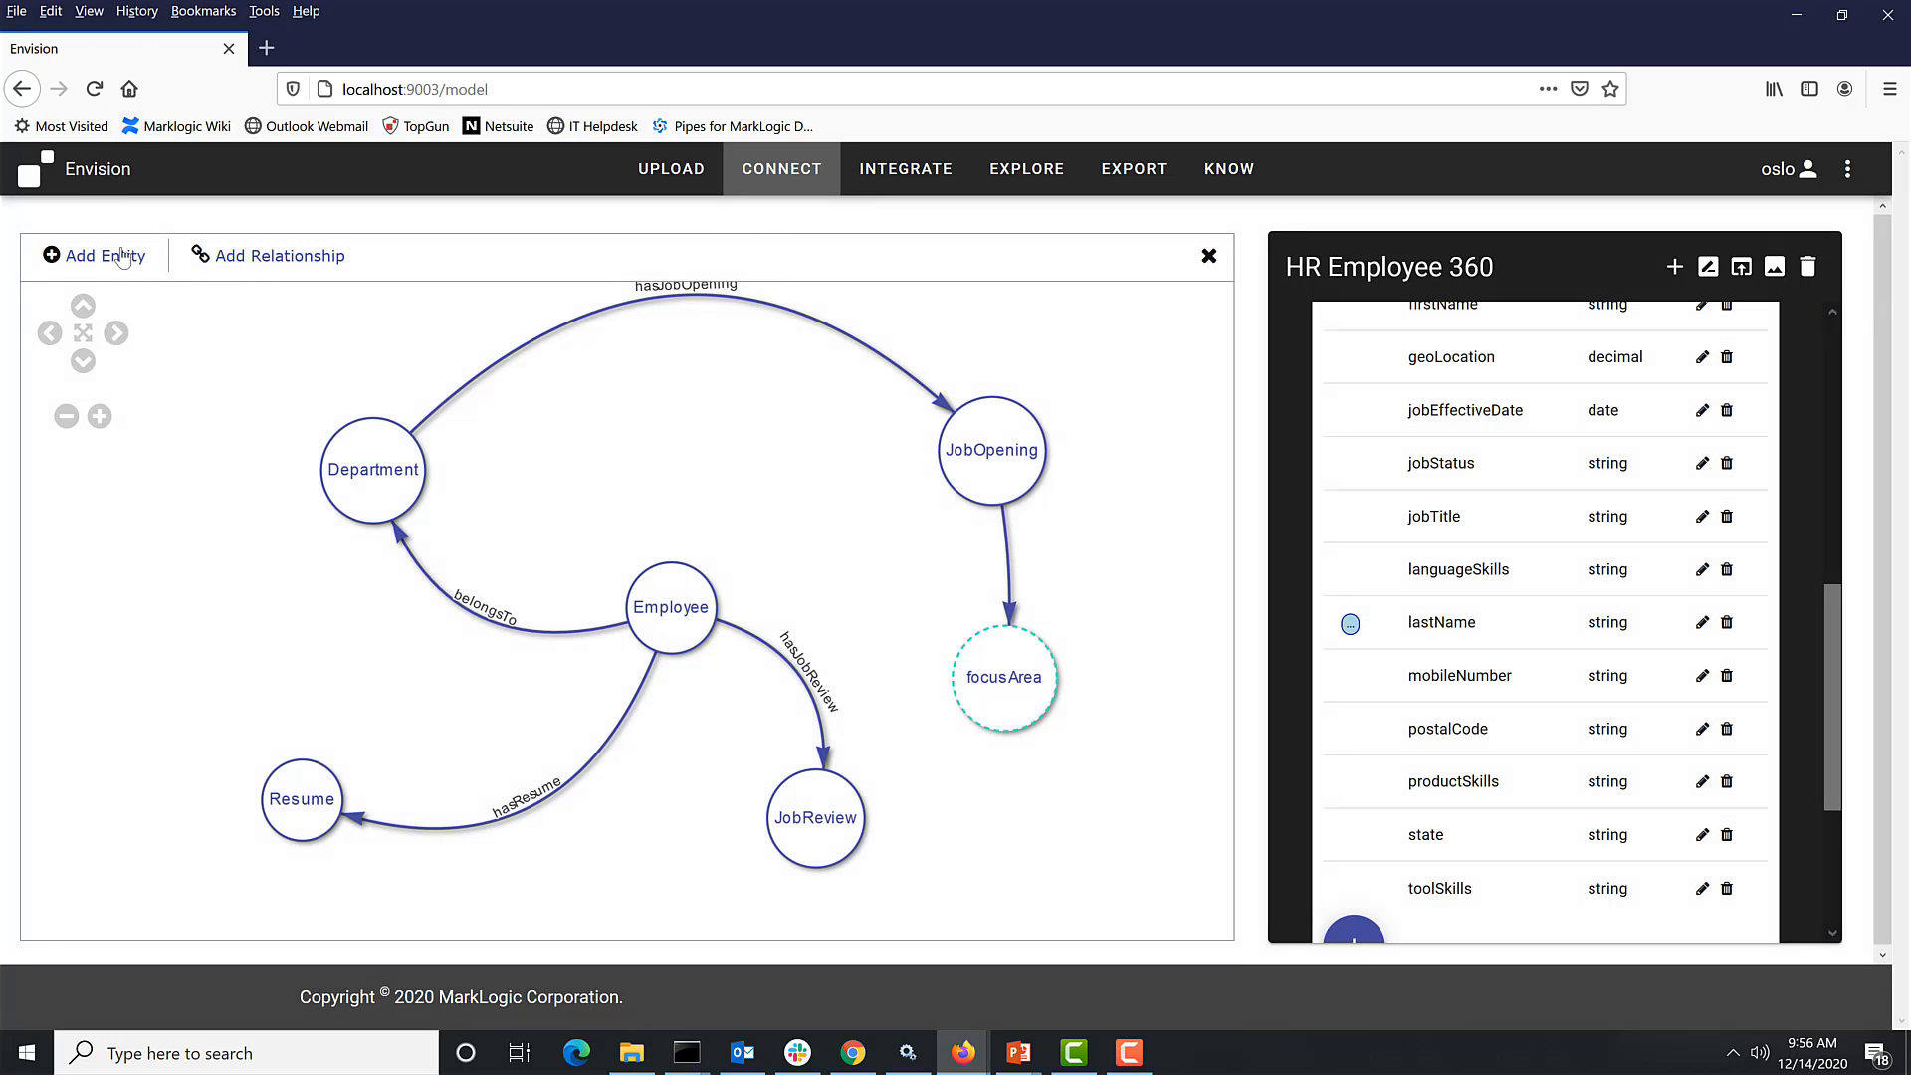
- Add a hasProductSkill relationship from Employee to the focusArea concept using the productSkills property
left_click(263, 257)
left_click_drag(699, 594, 1002, 663)
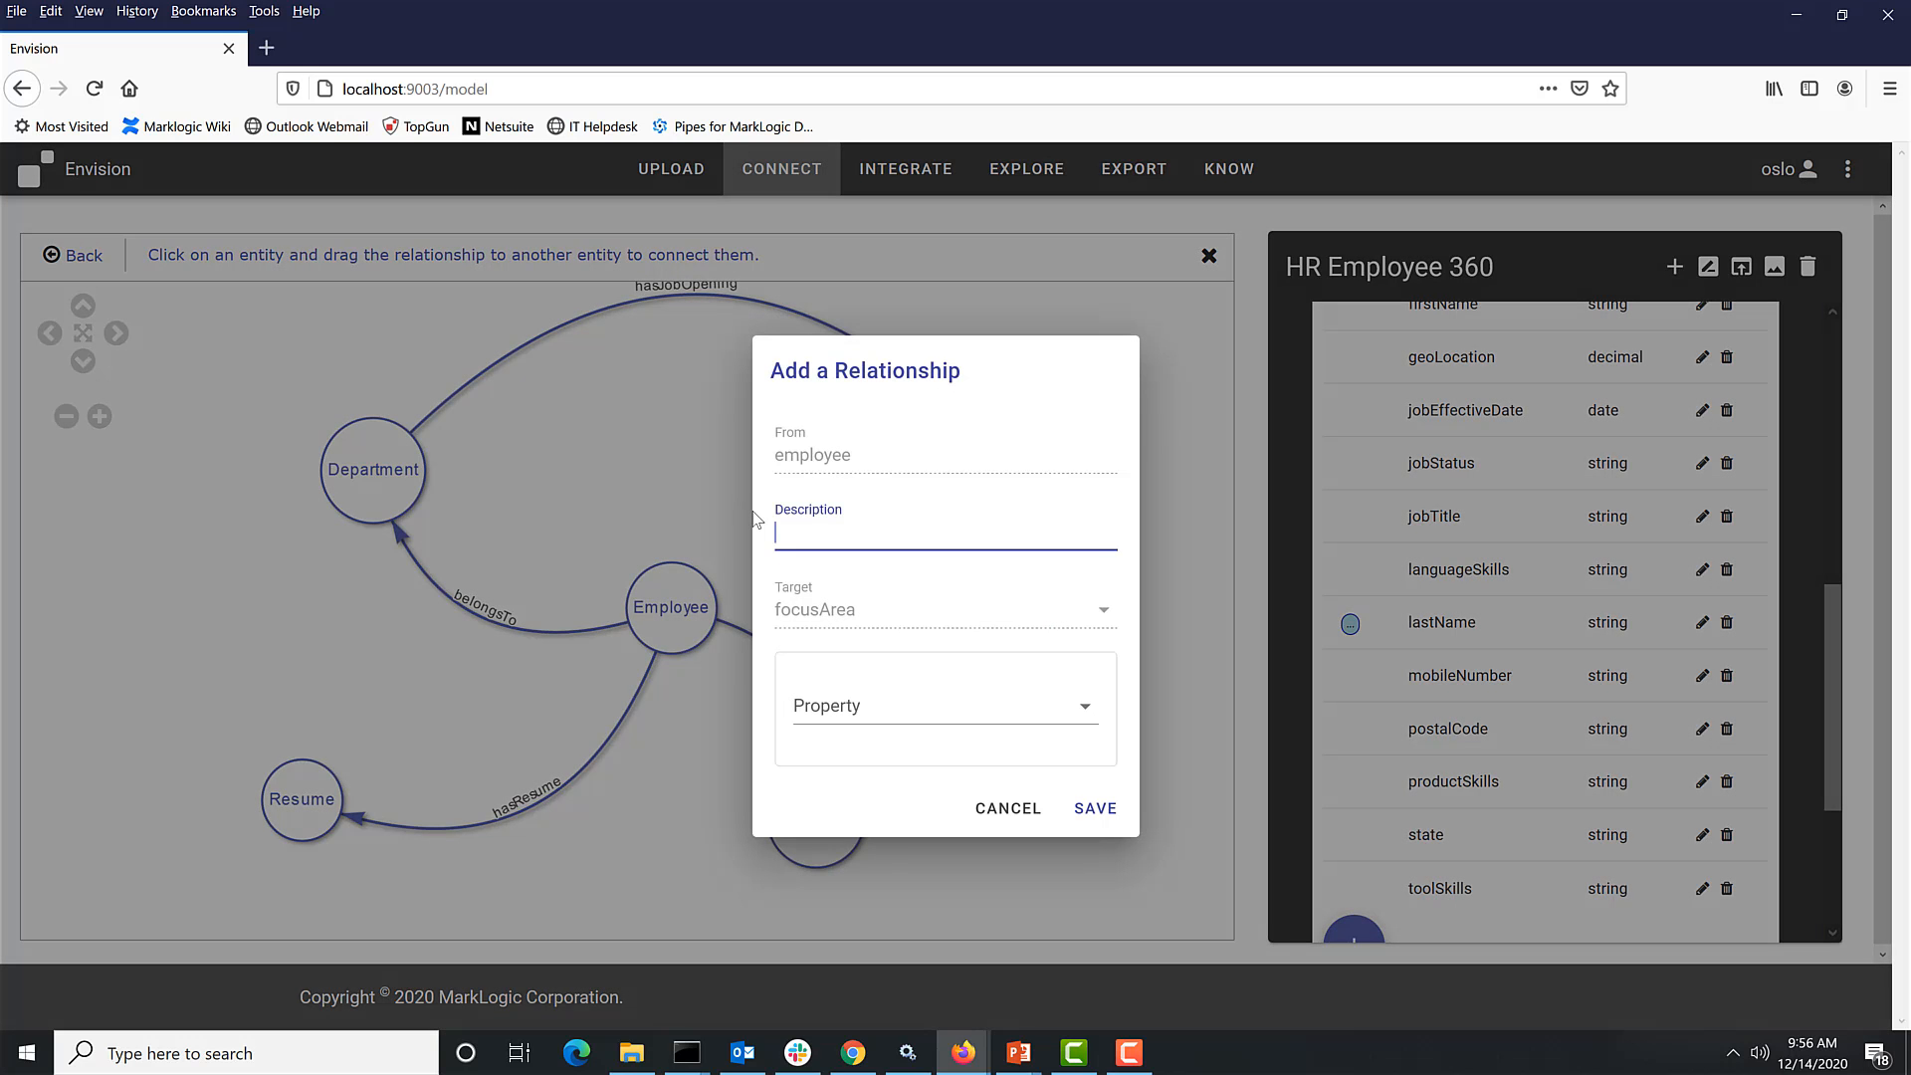
type("hasProductSkill")
left_click(836, 715)
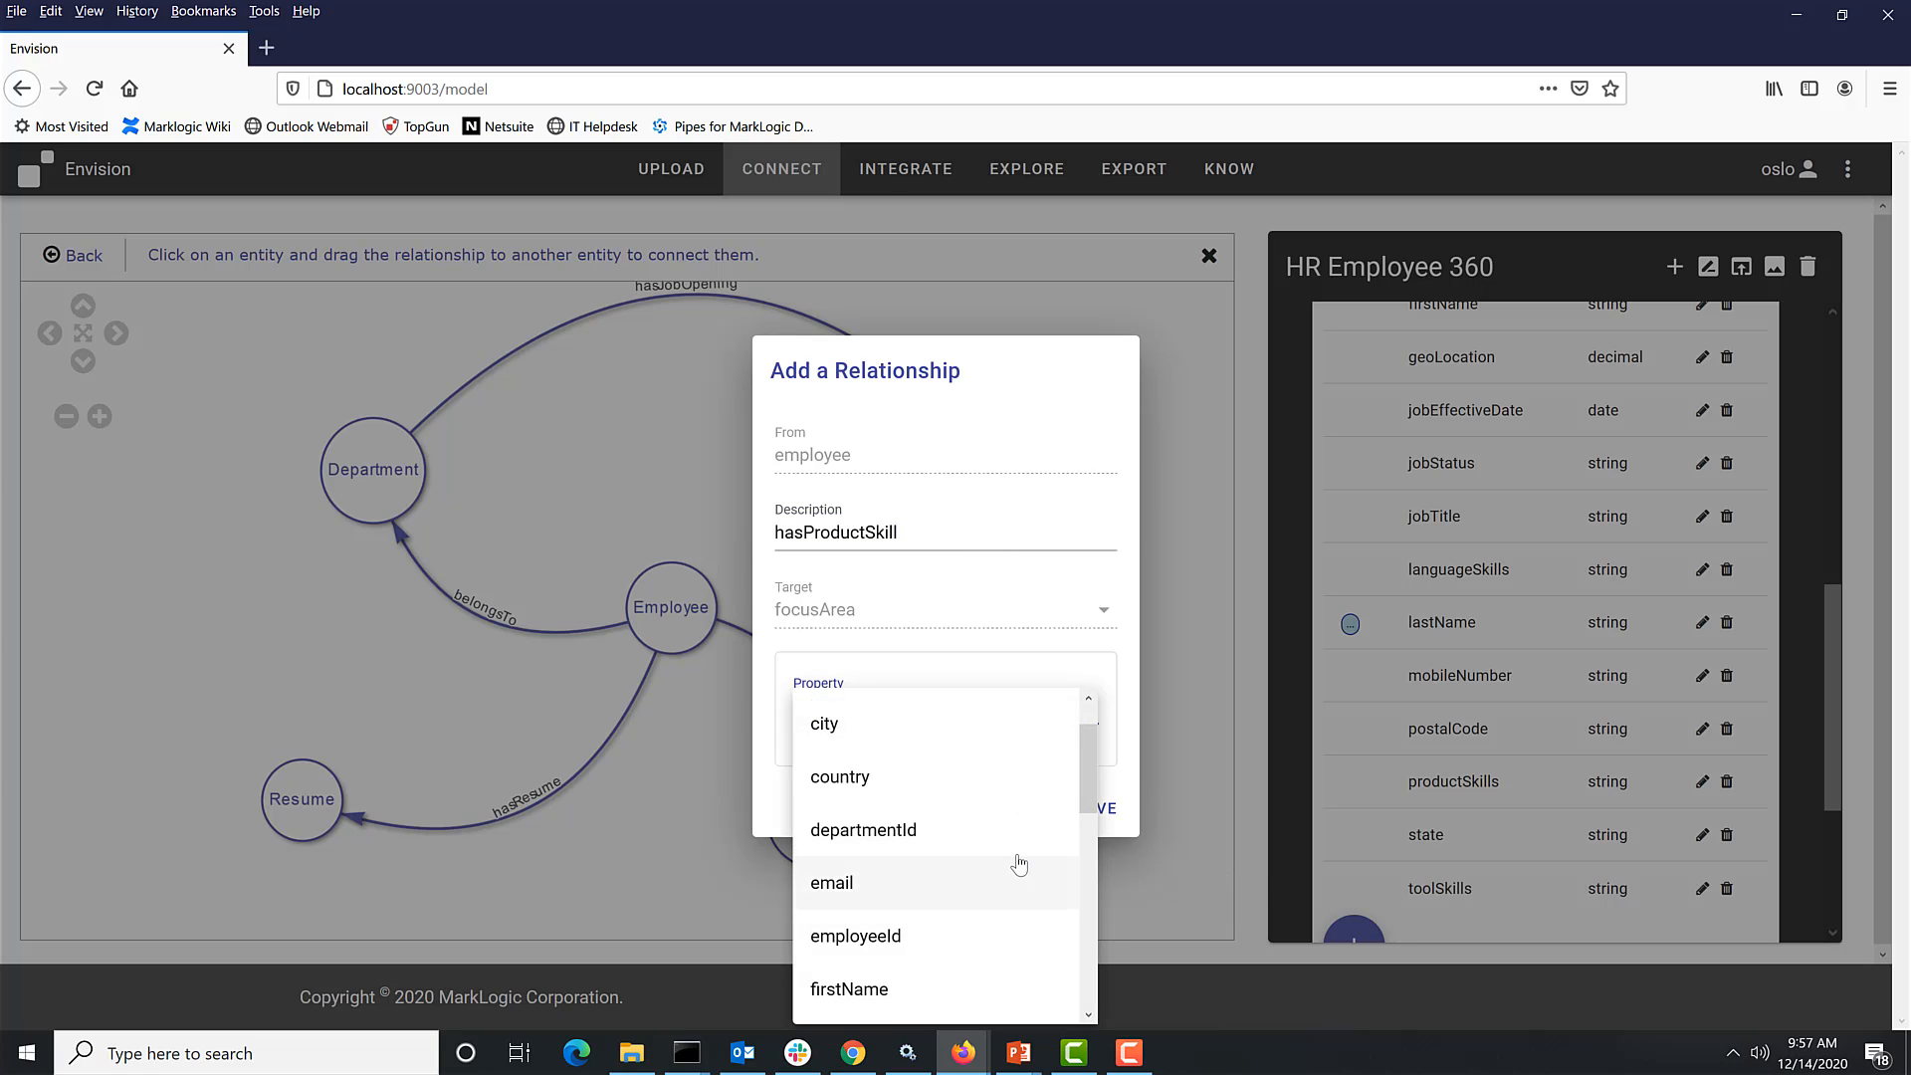
scroll(1016, 866, "down", 3)
scroll(921, 927, "down", 3)
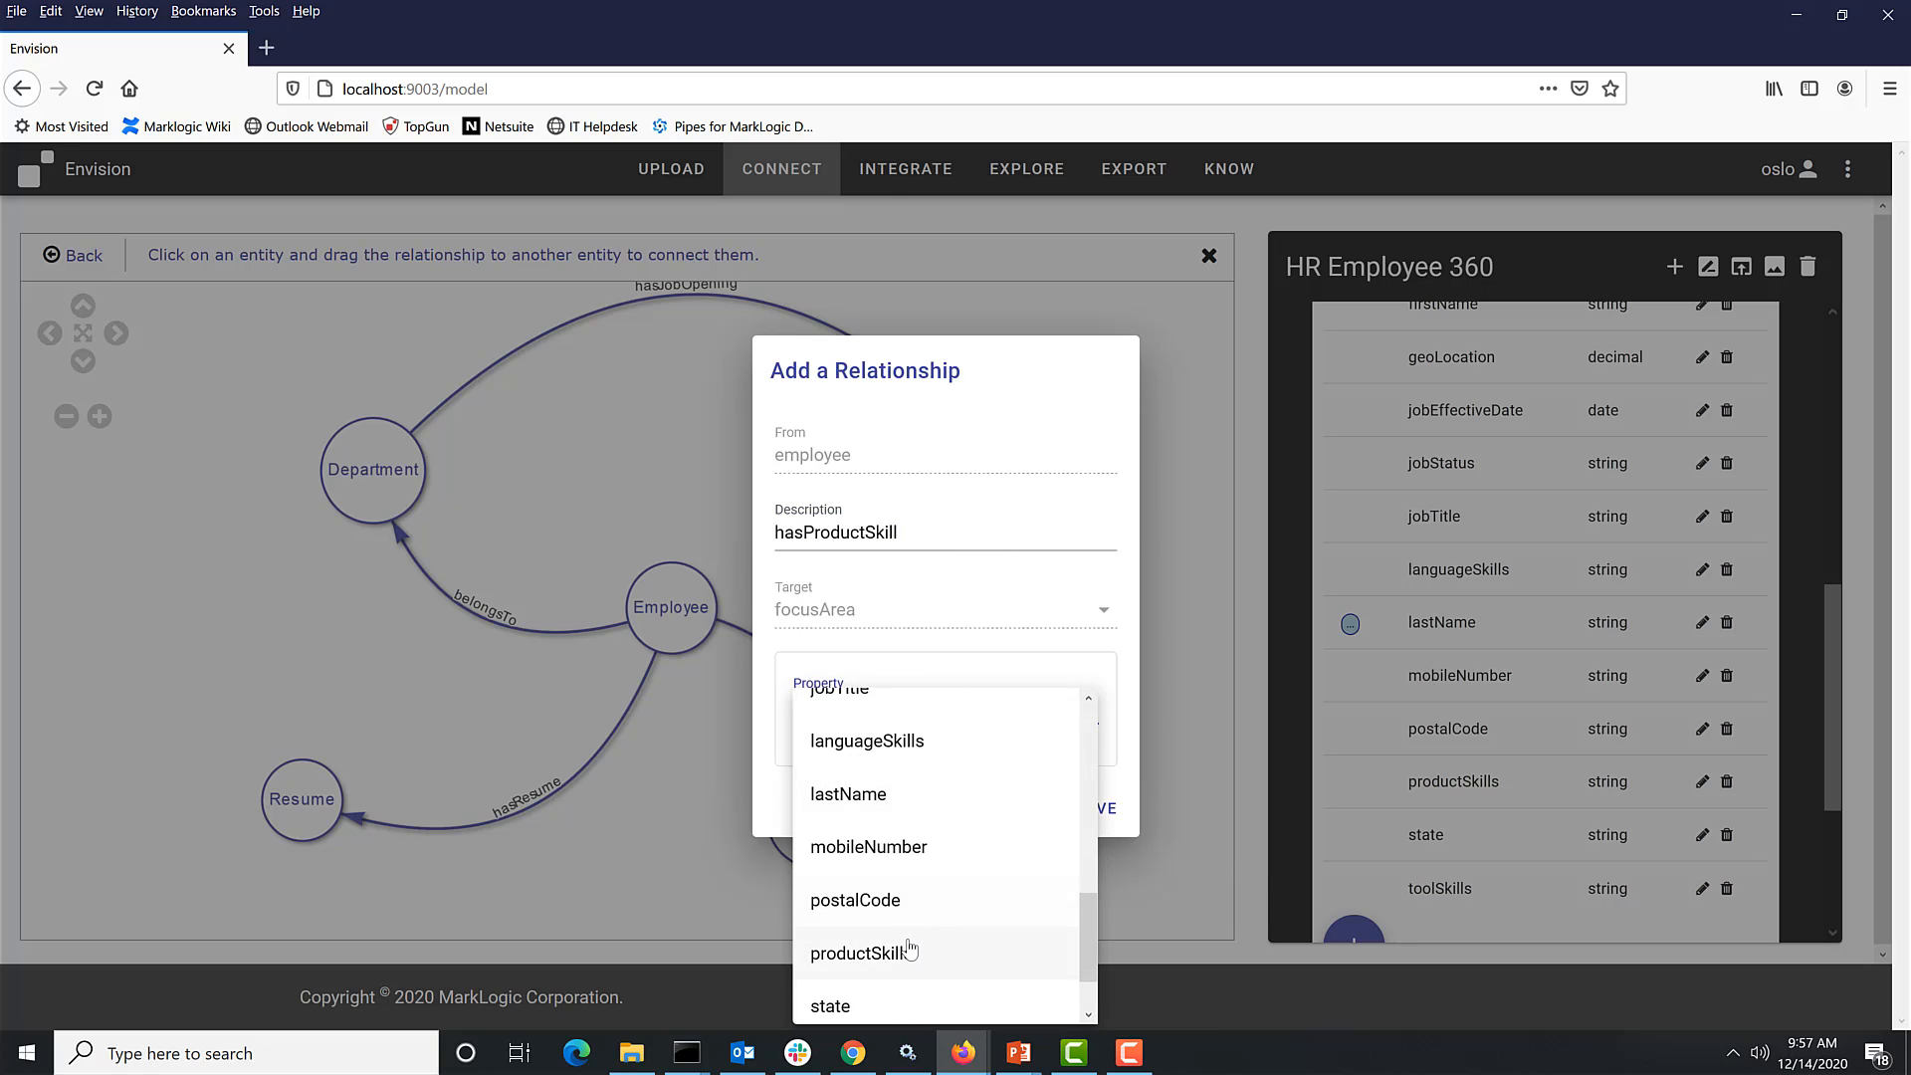
left_click(928, 950)
left_click(1092, 818)
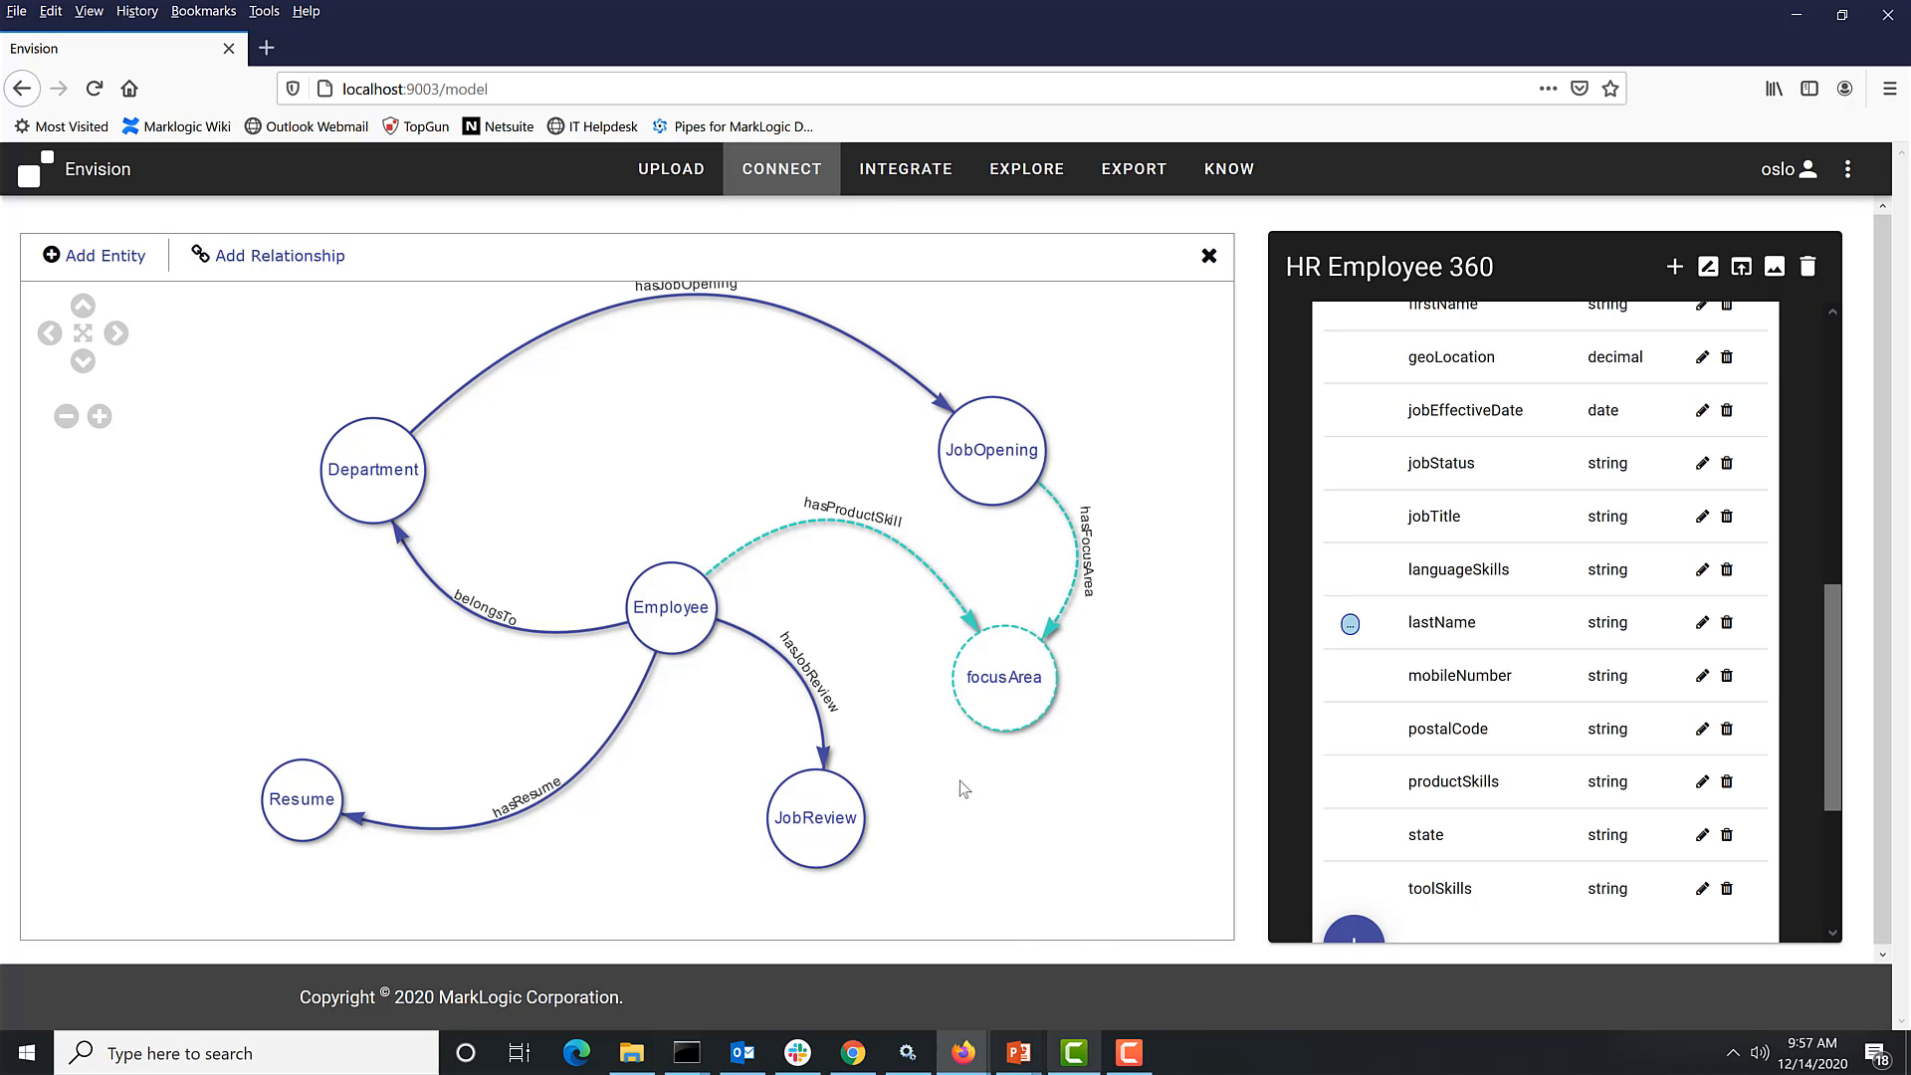
- Open the Explore view for the zola search results and select the general ledger focus area node
left_click(1045, 174)
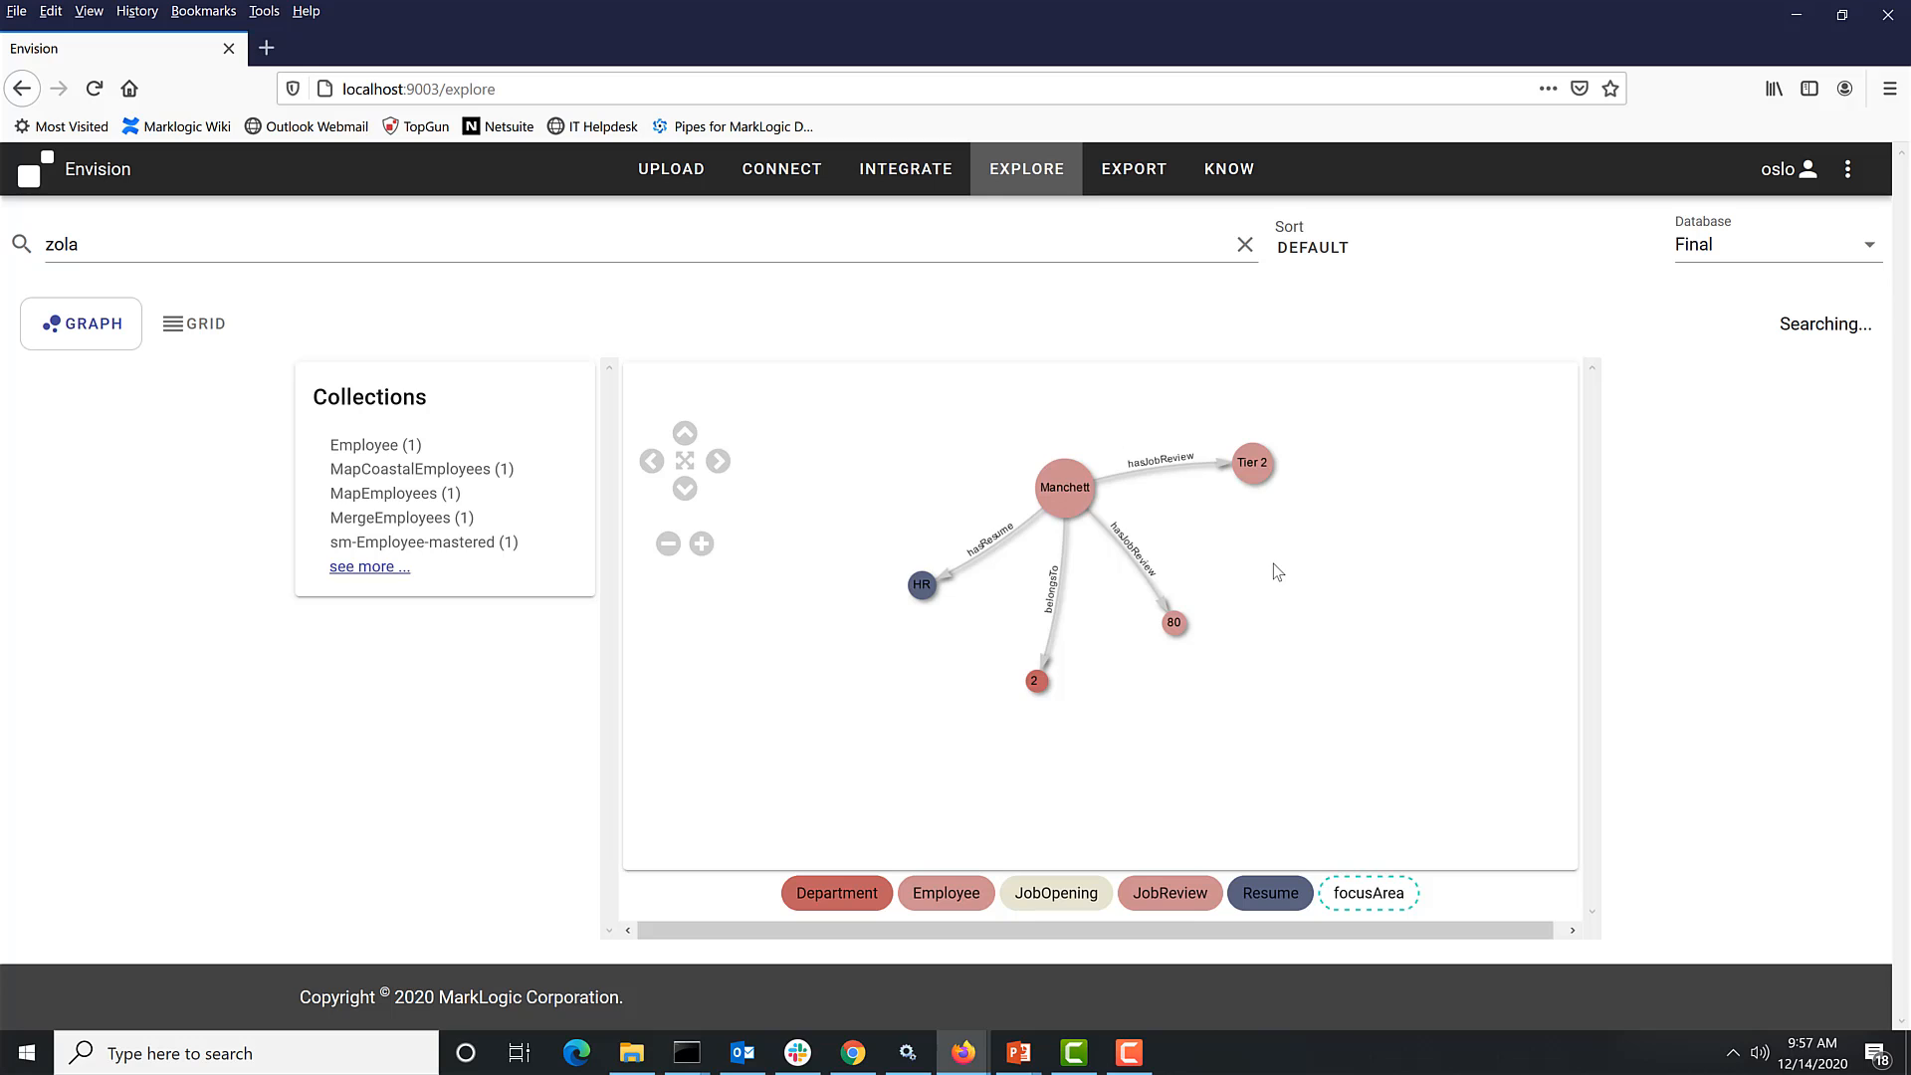
left_click_drag(1274, 564, 1293, 666)
left_click(189, 249)
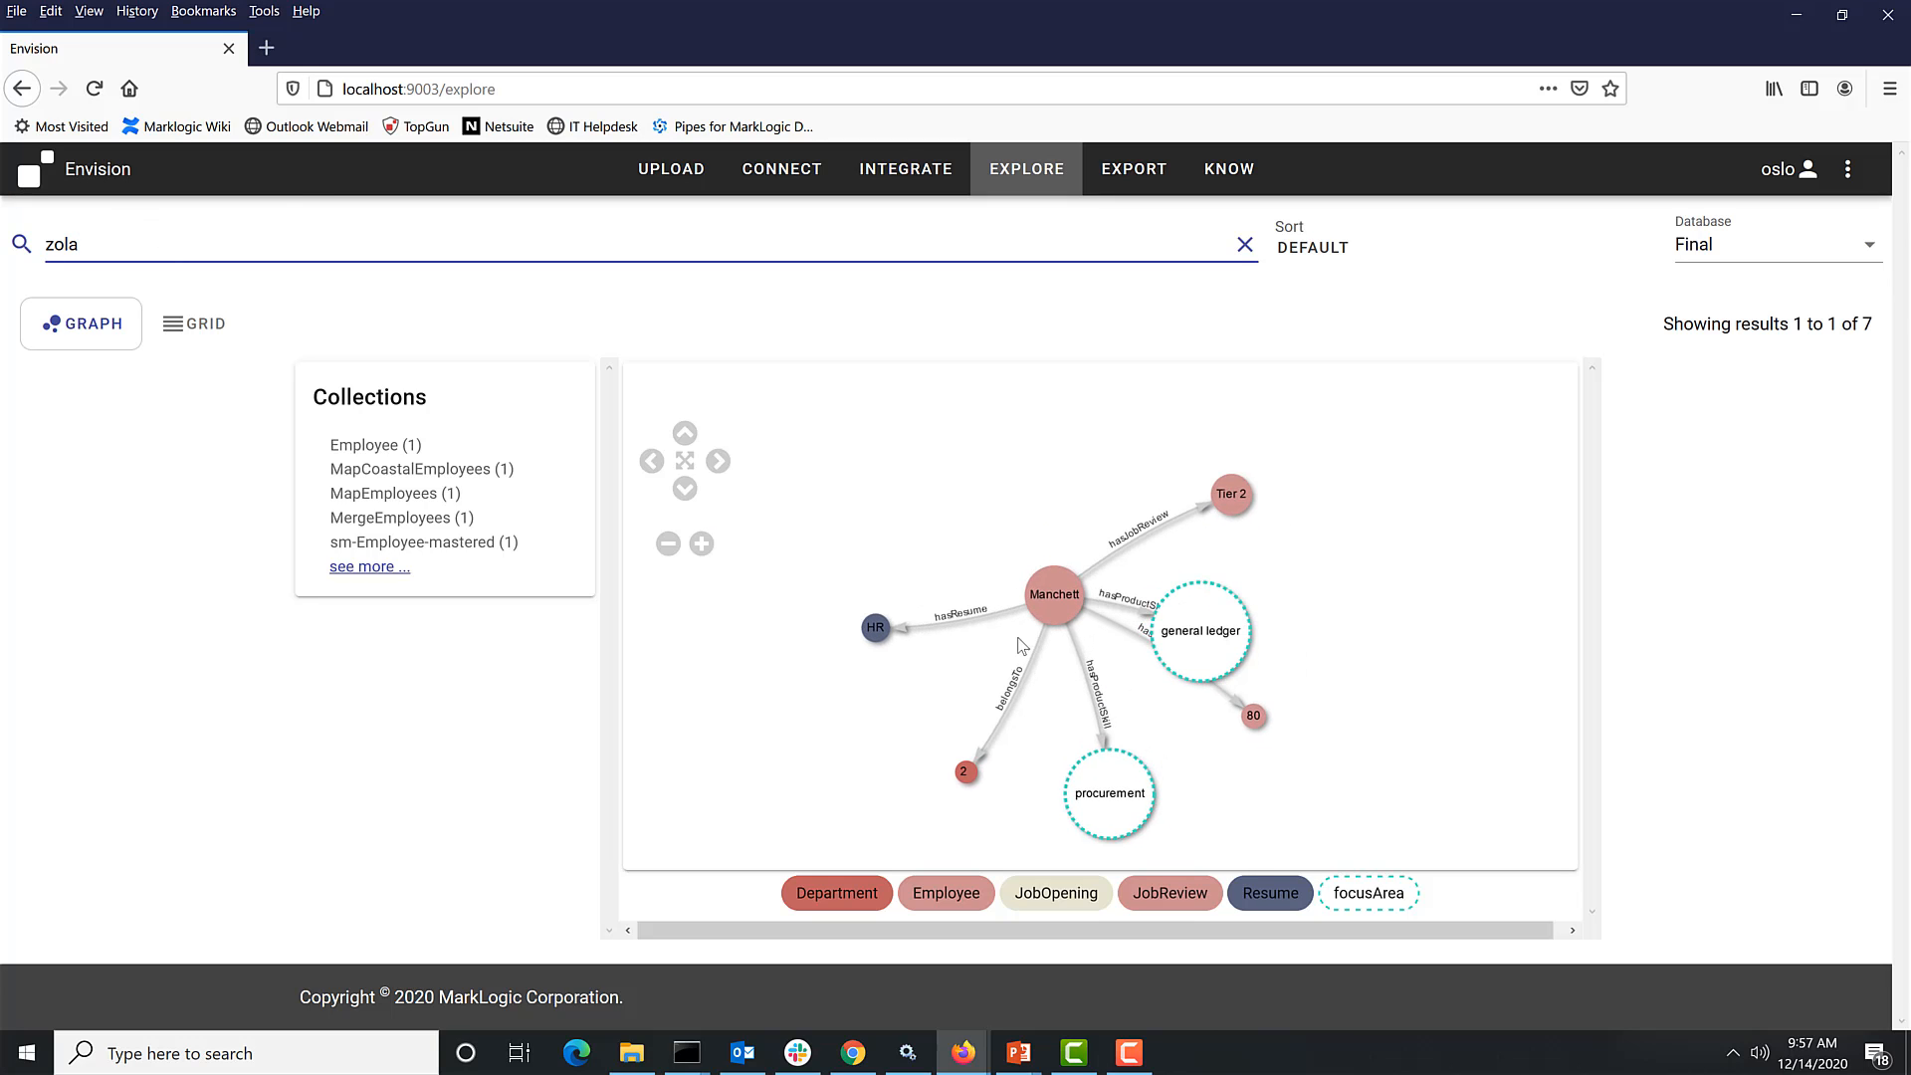
left_click(1190, 637)
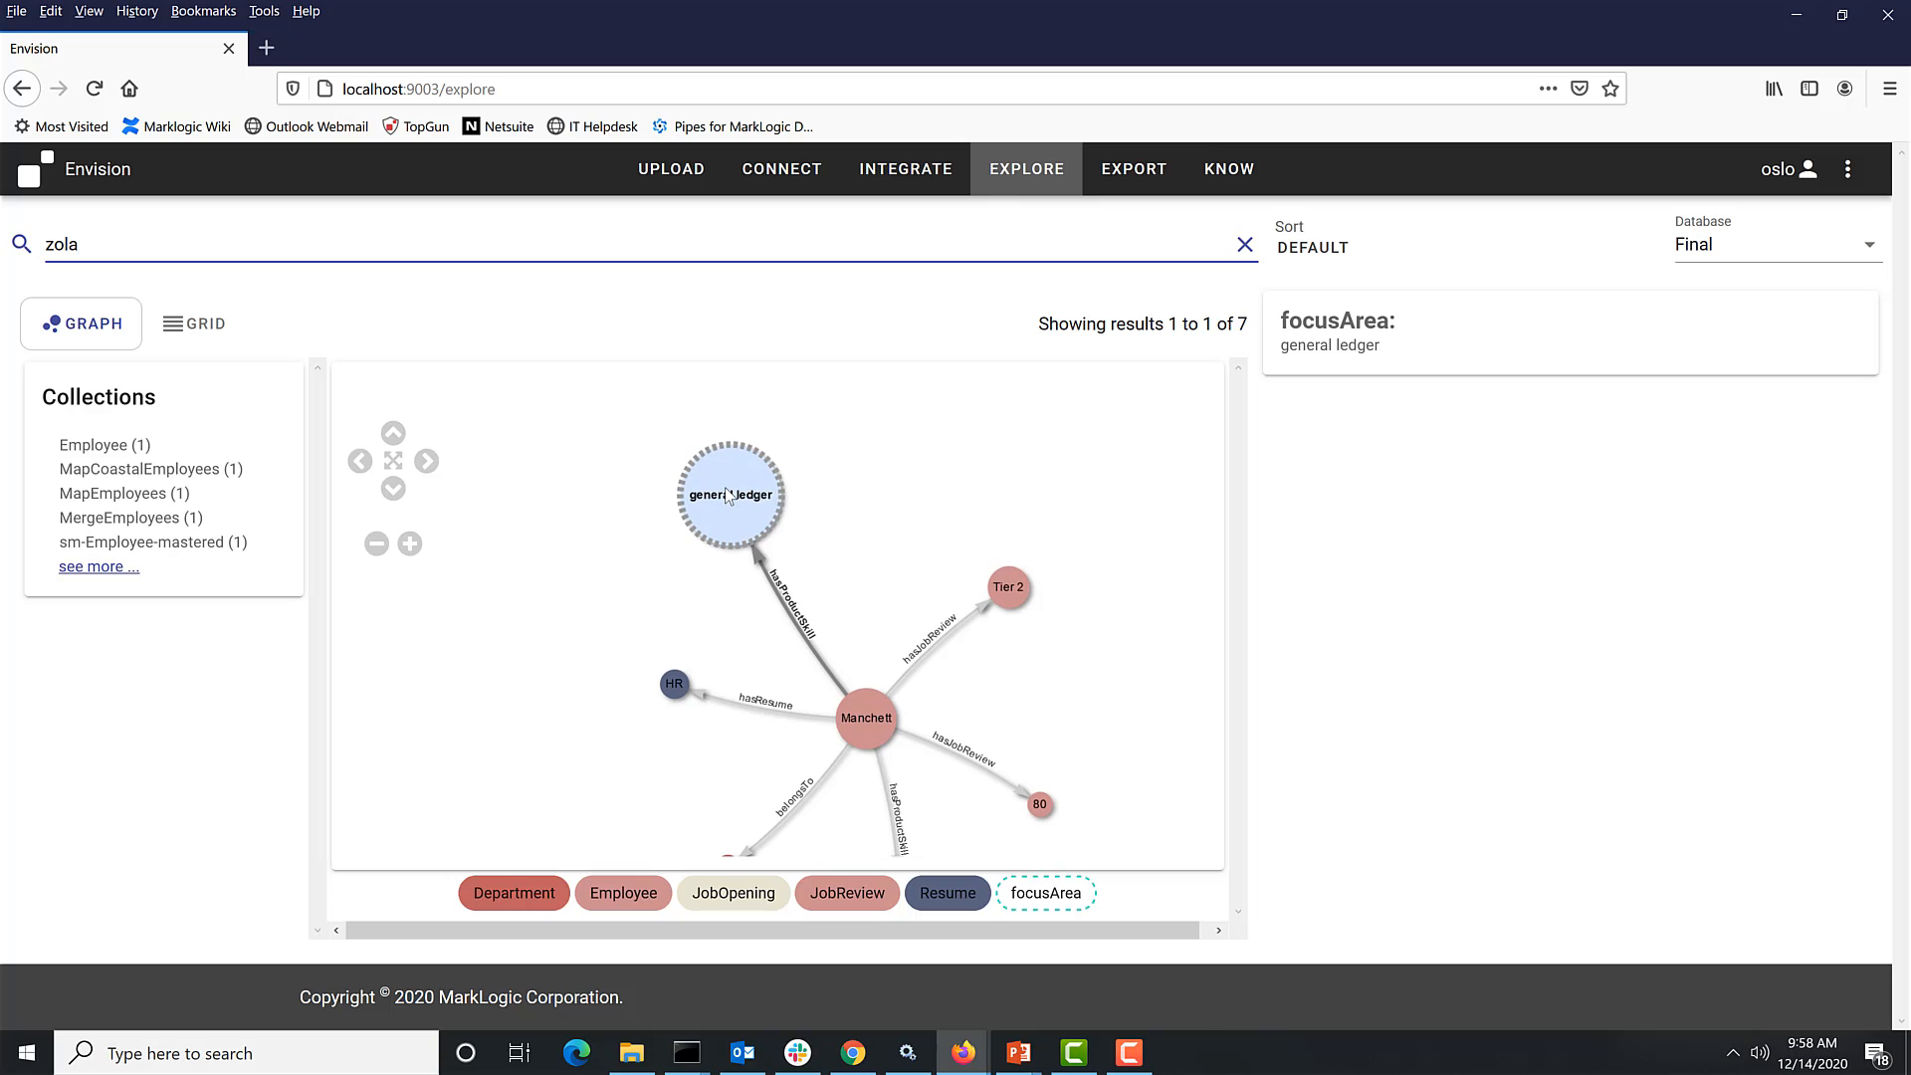
- Expand the general ledger concept and inspect the properties of the Financial Advisor job opening
left_click(767, 516)
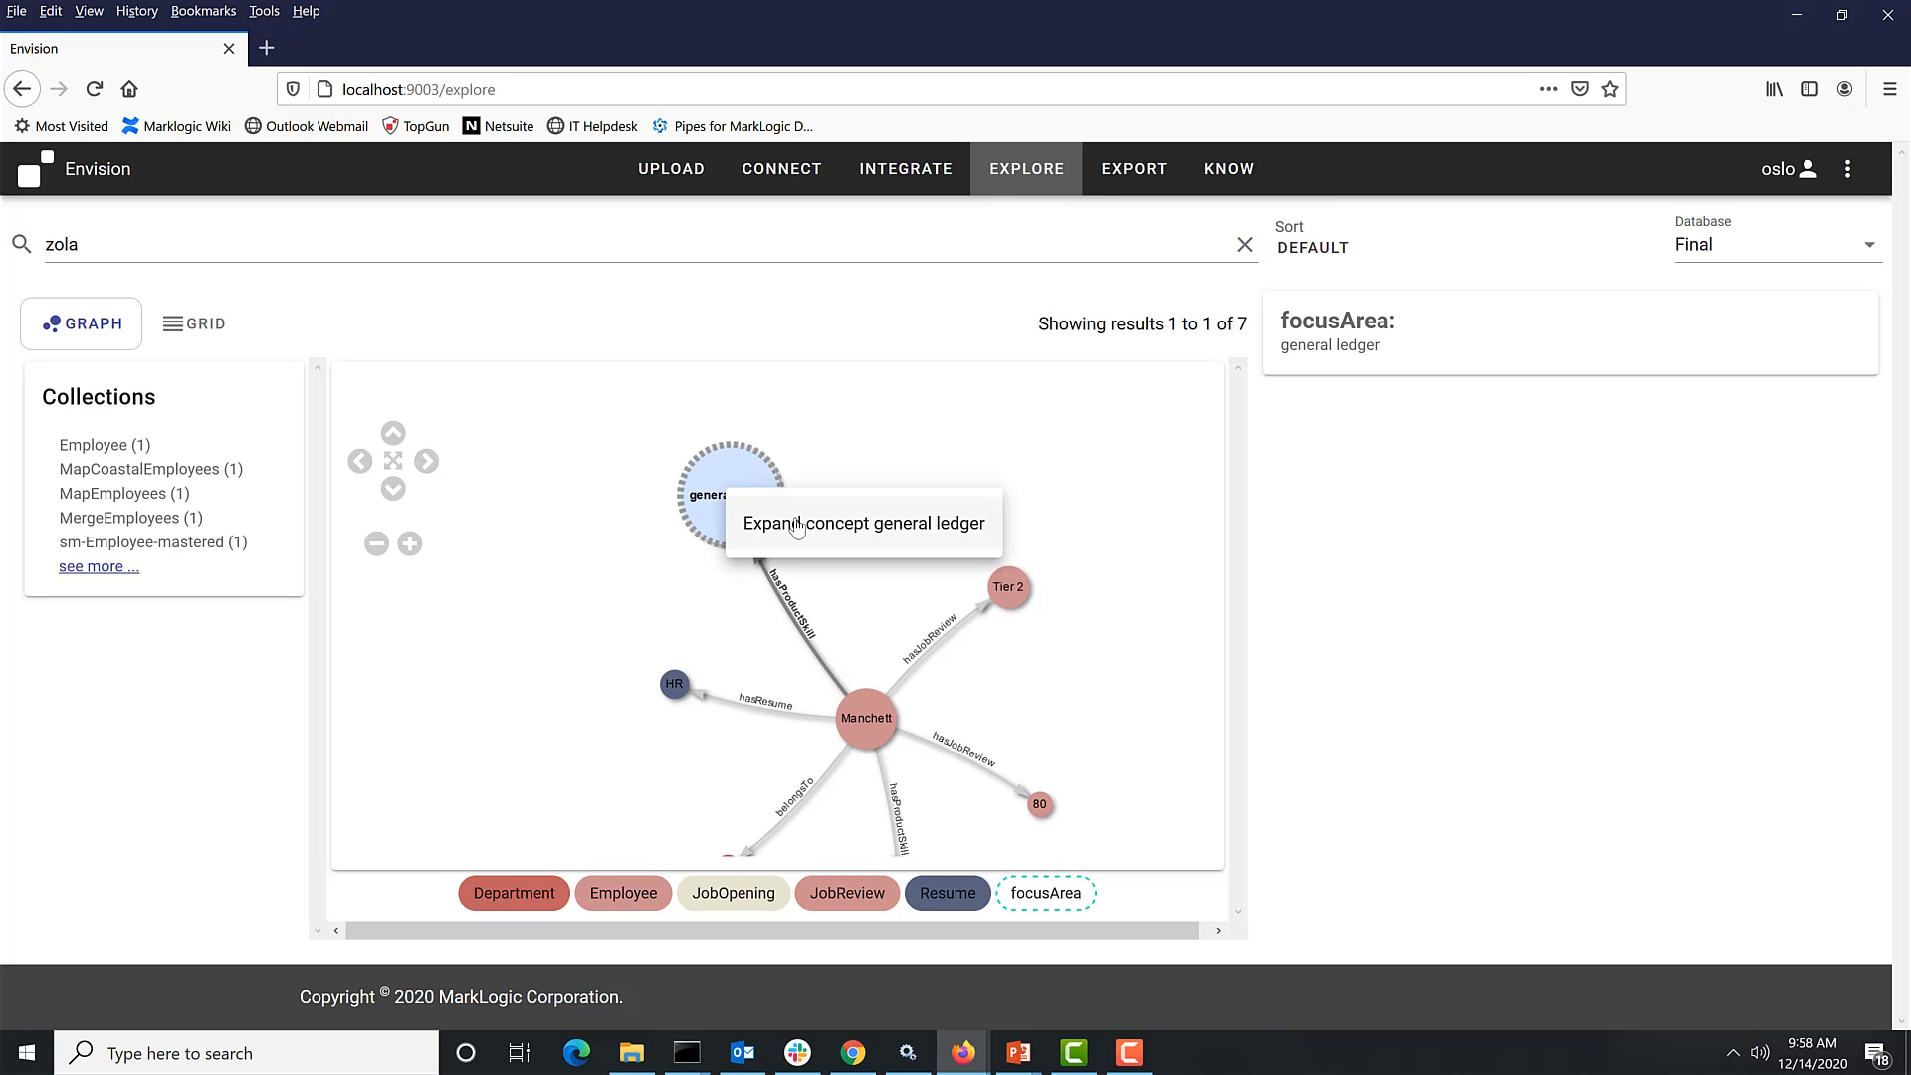
left_click(797, 527)
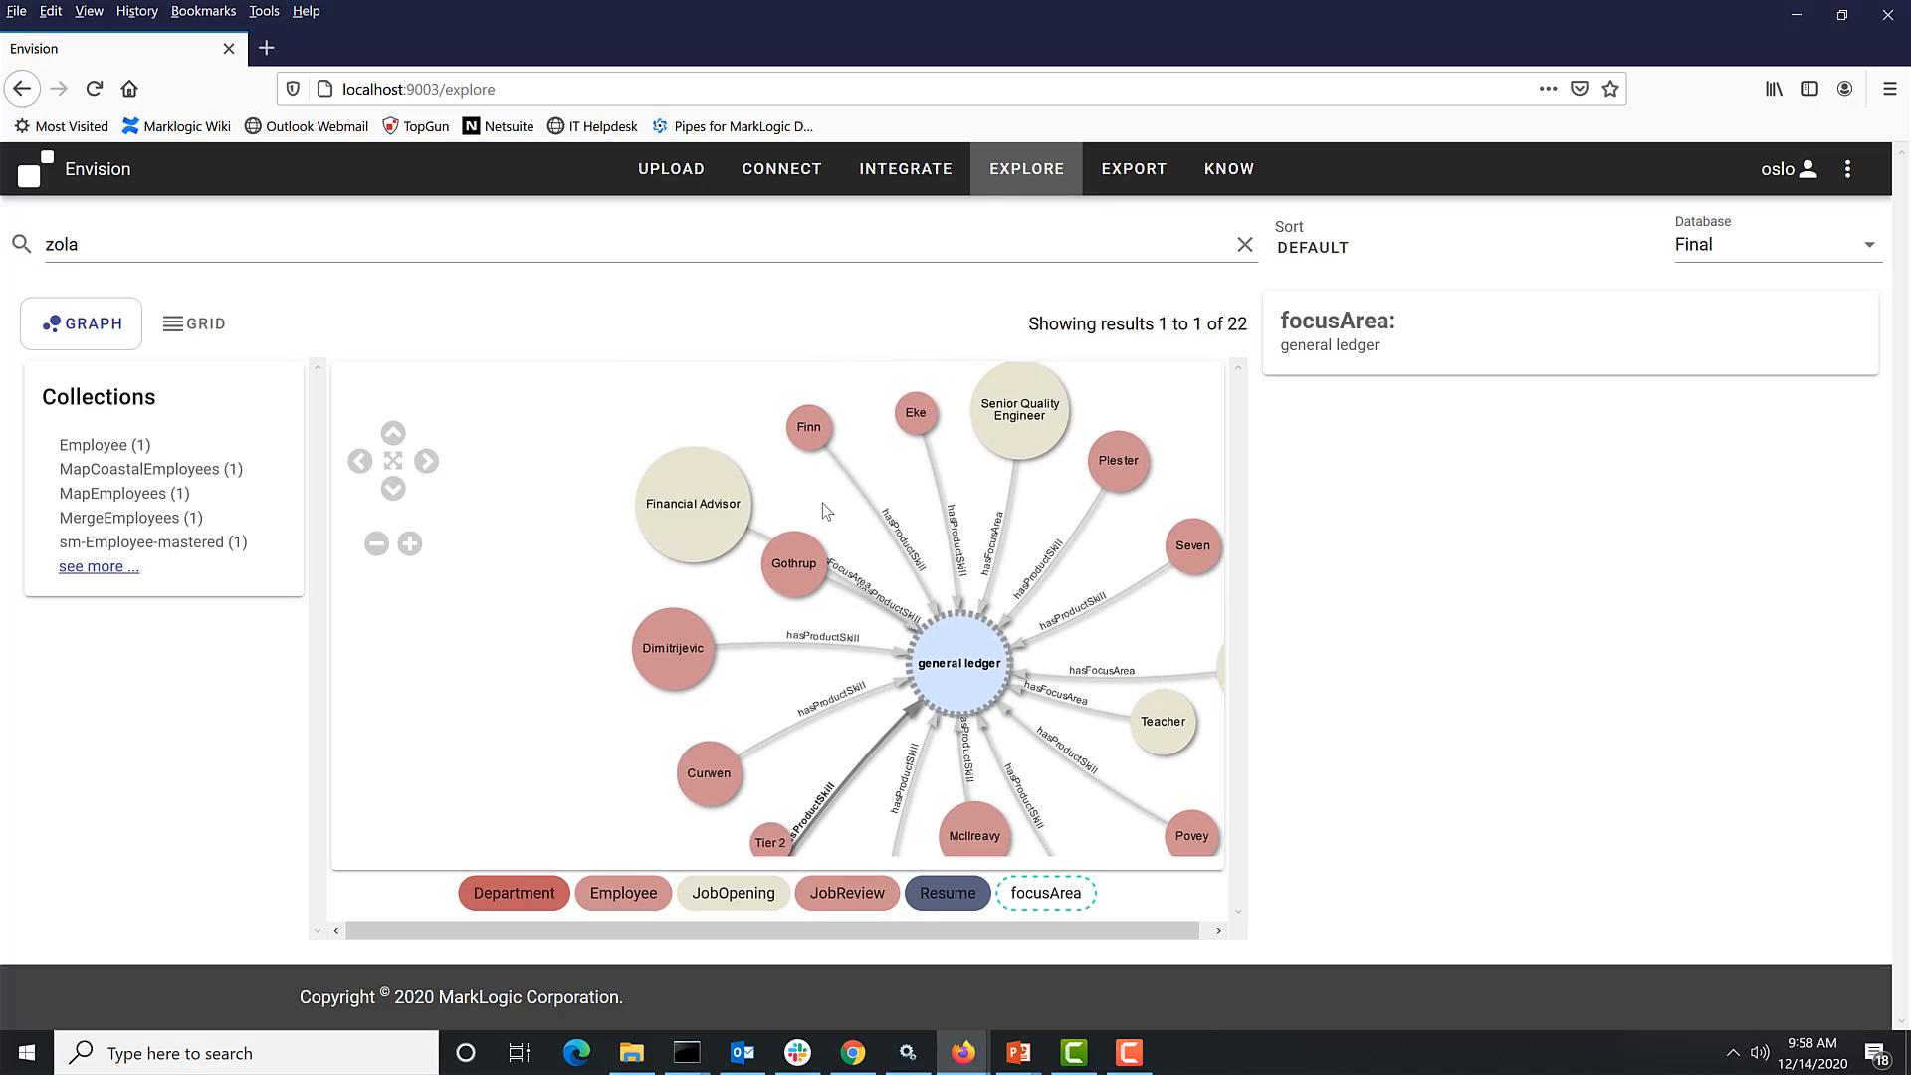
left_click_drag(535, 528, 432, 472)
scroll(812, 572, "up", 1)
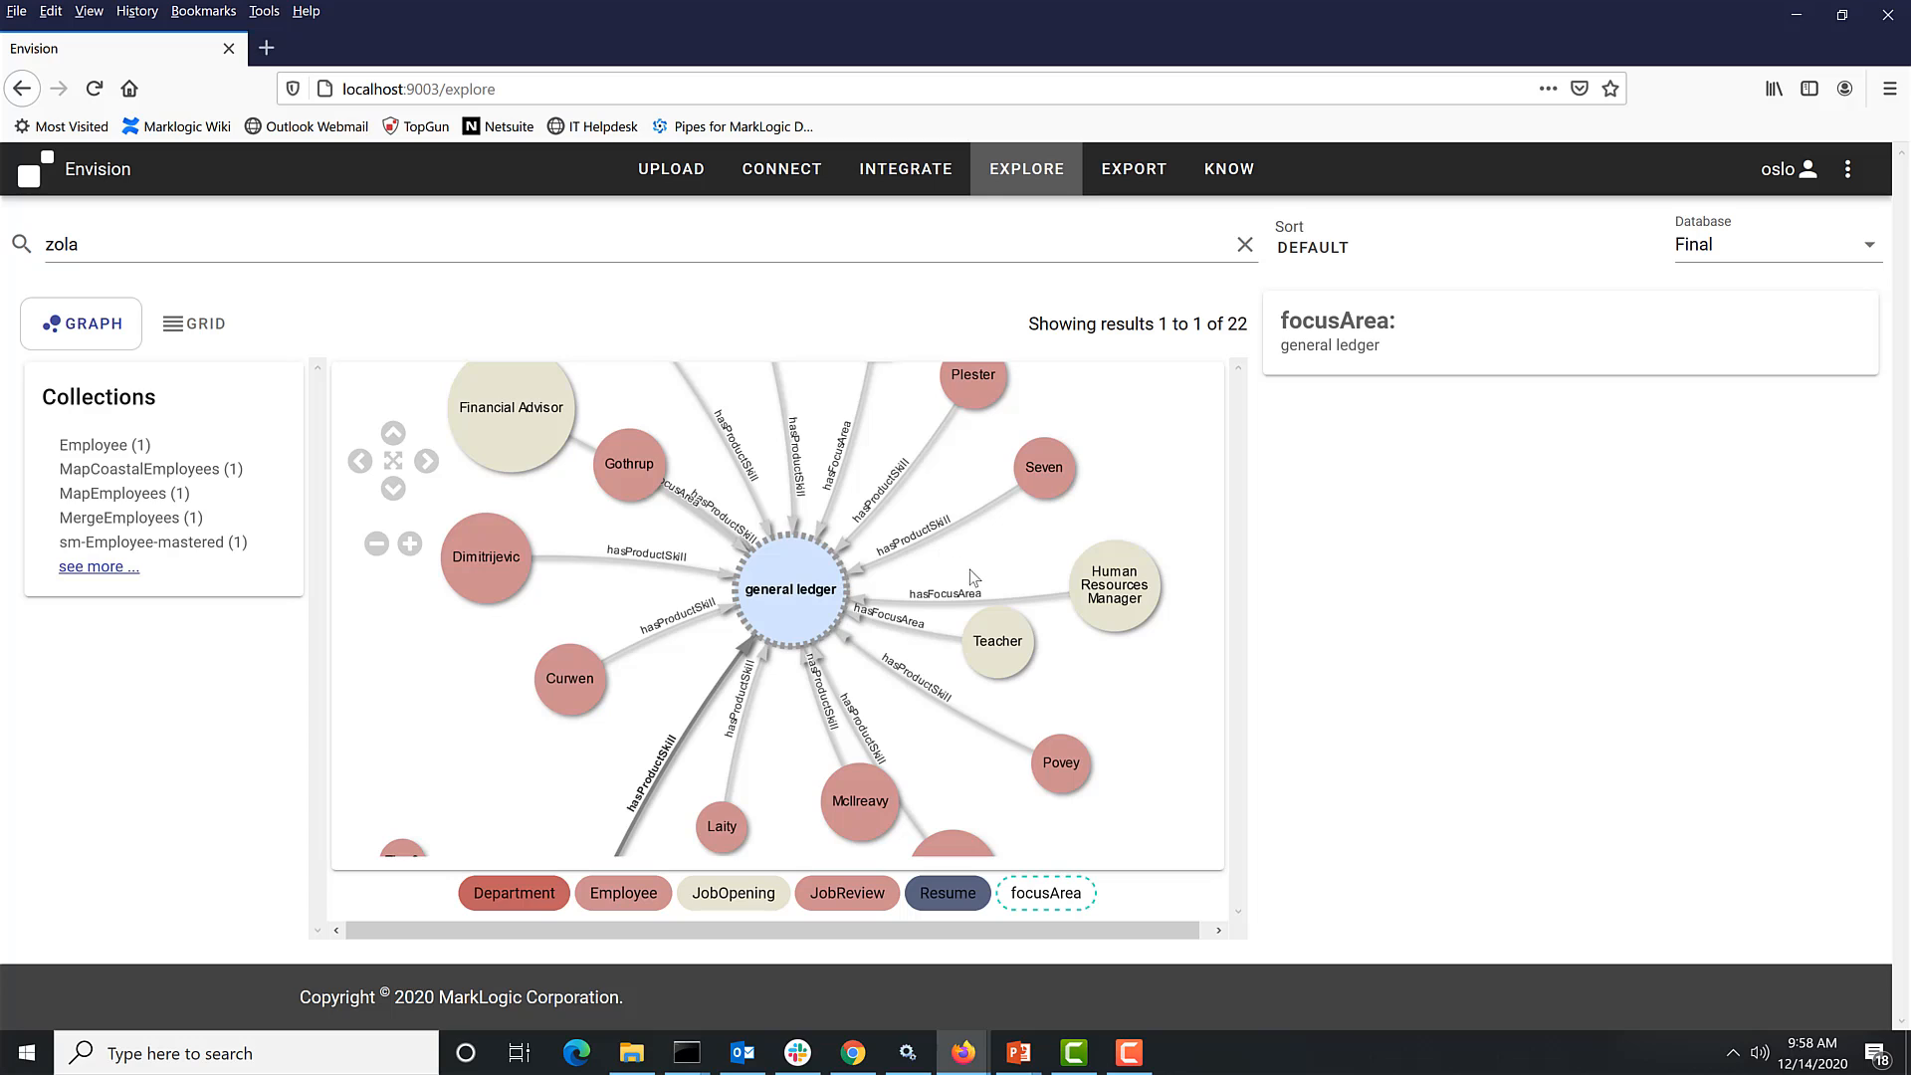
left_click(547, 443)
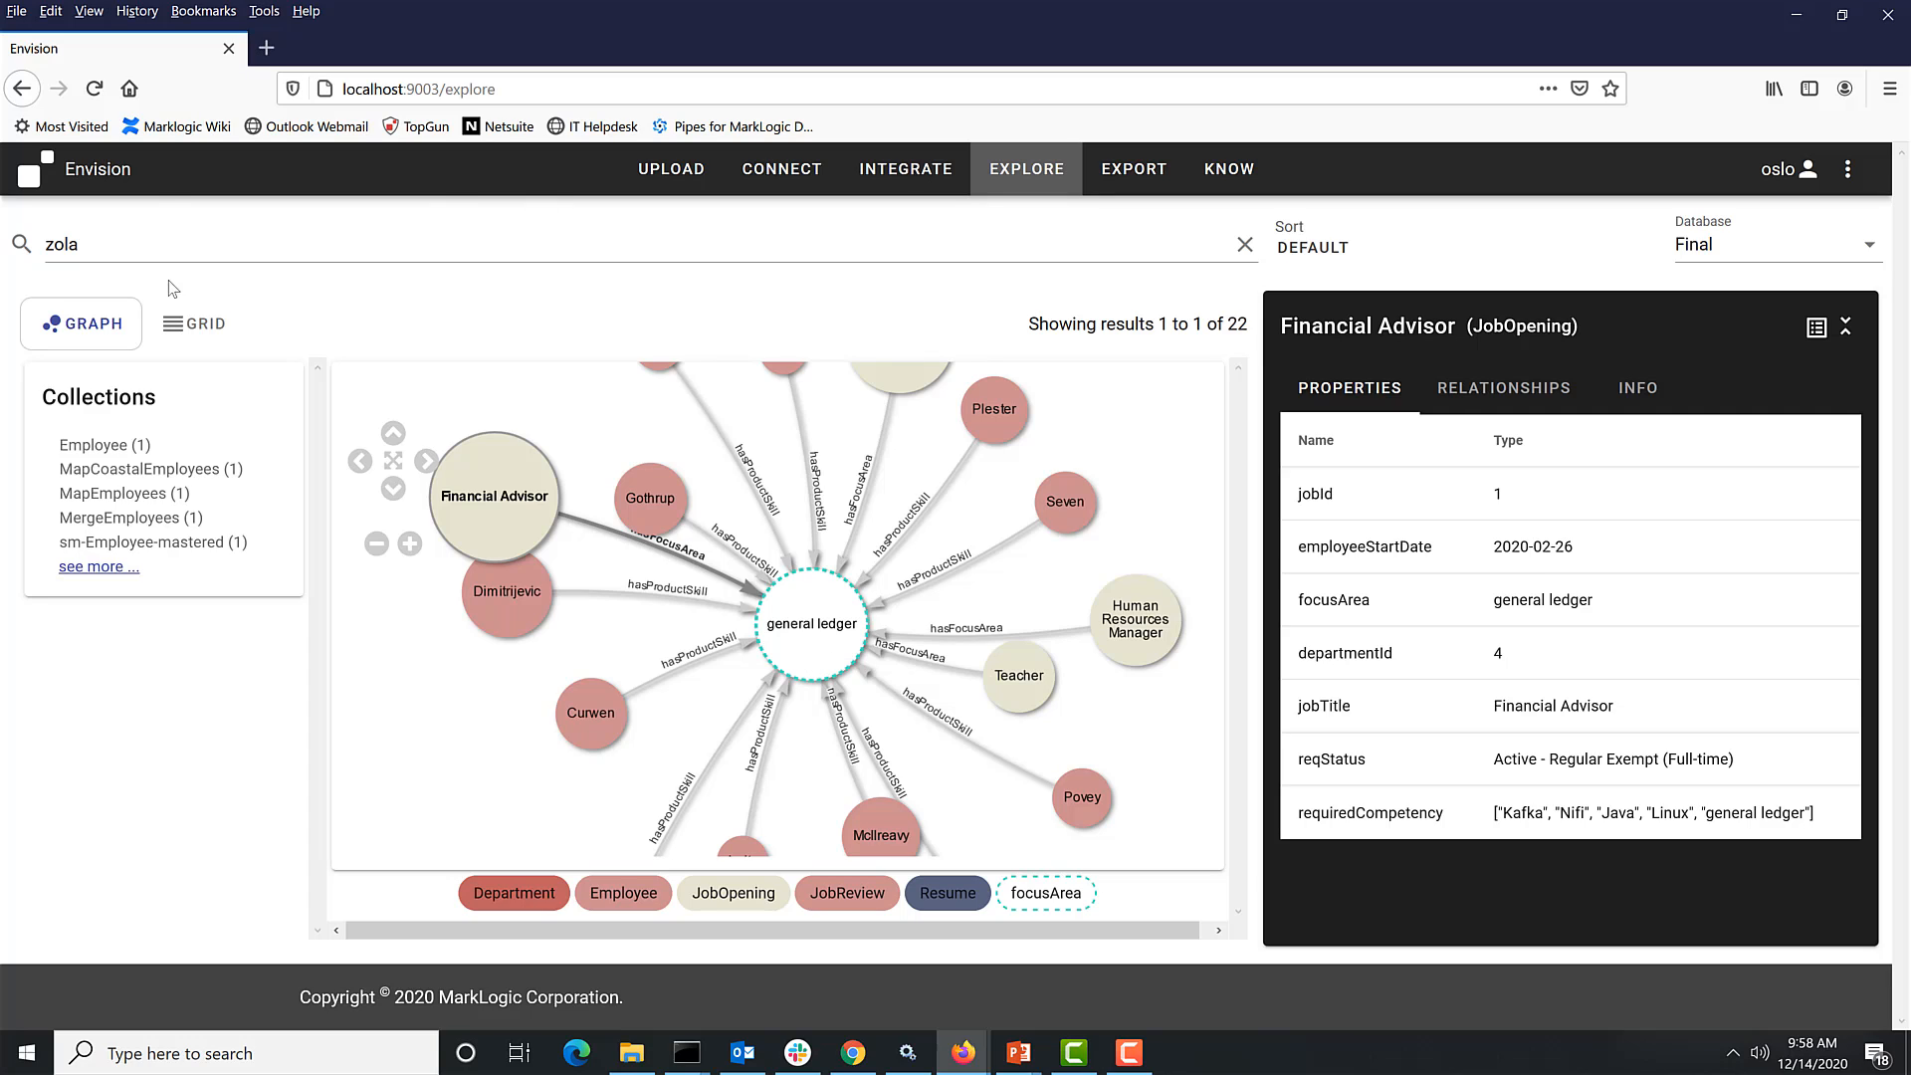
- Clear the search and expand the BOM focus area concept in the graph
left_click(134, 235)
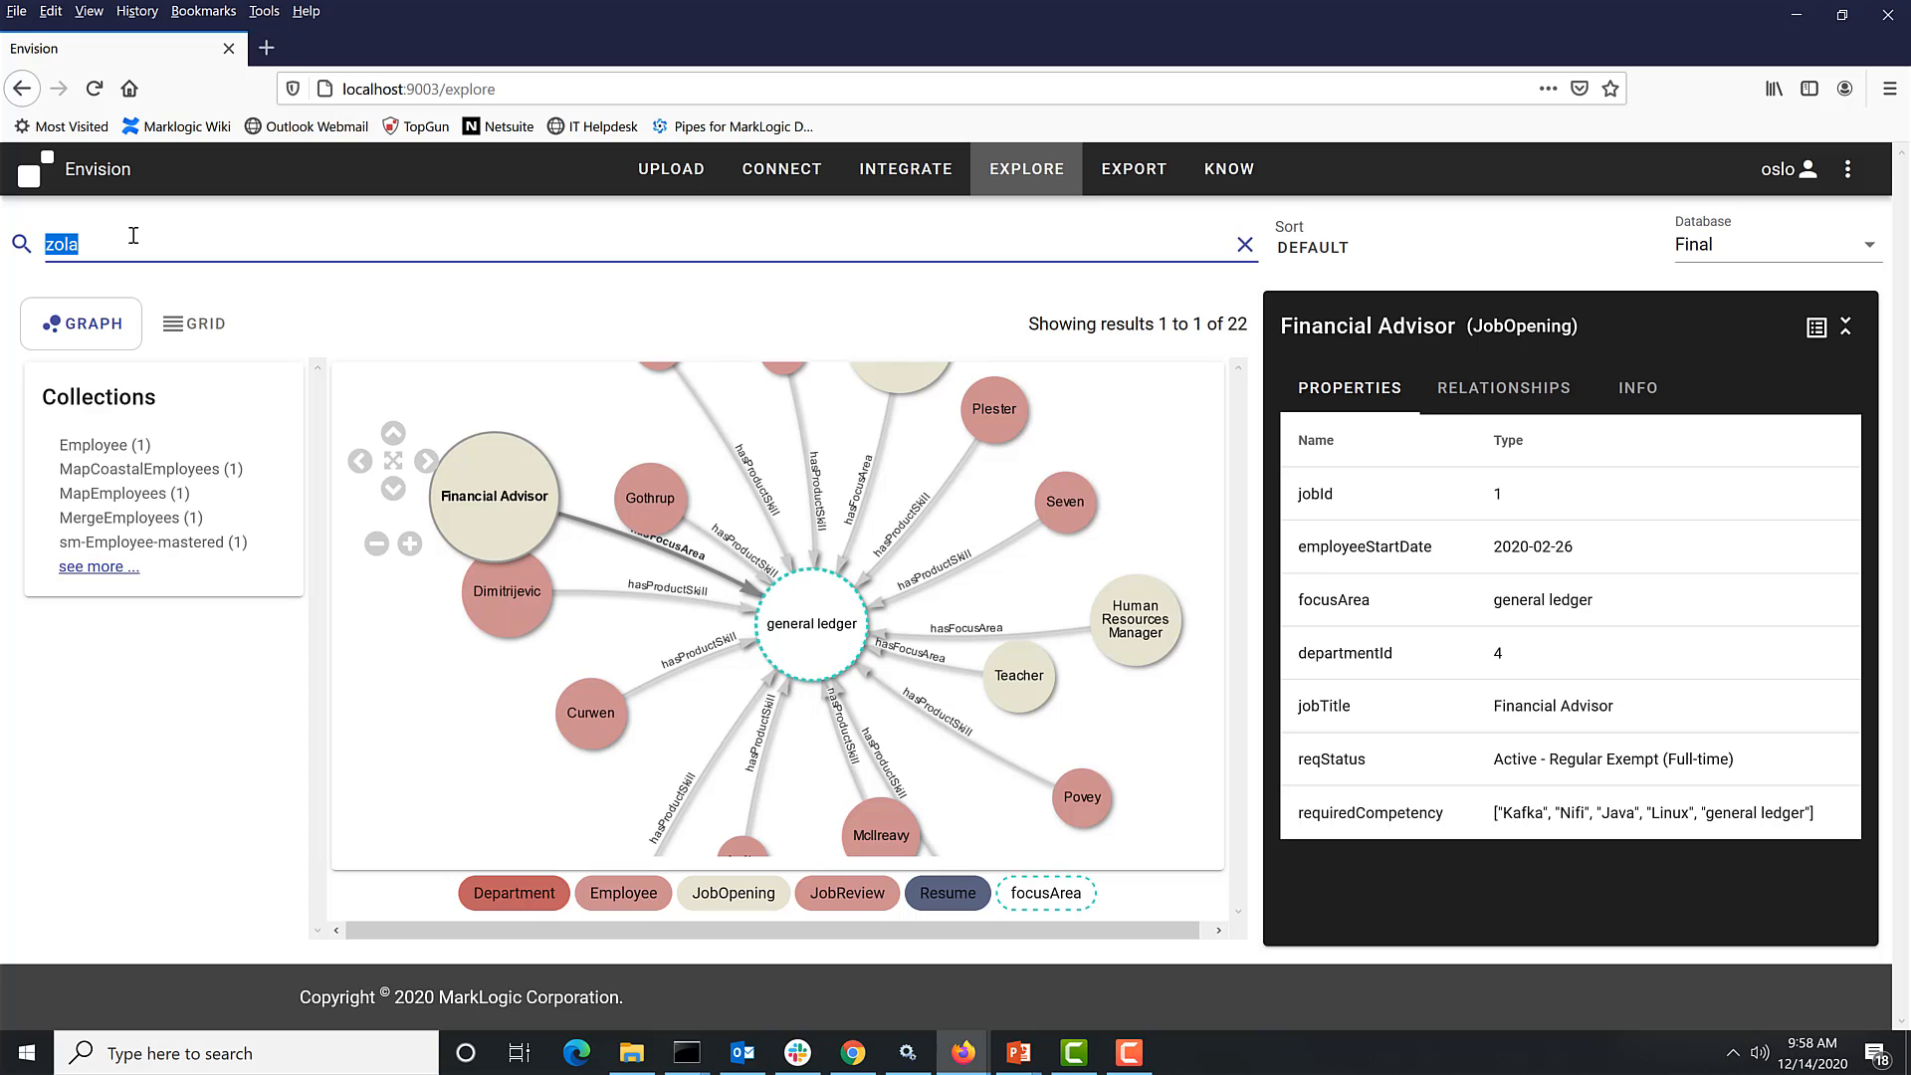
key("BackSpace")
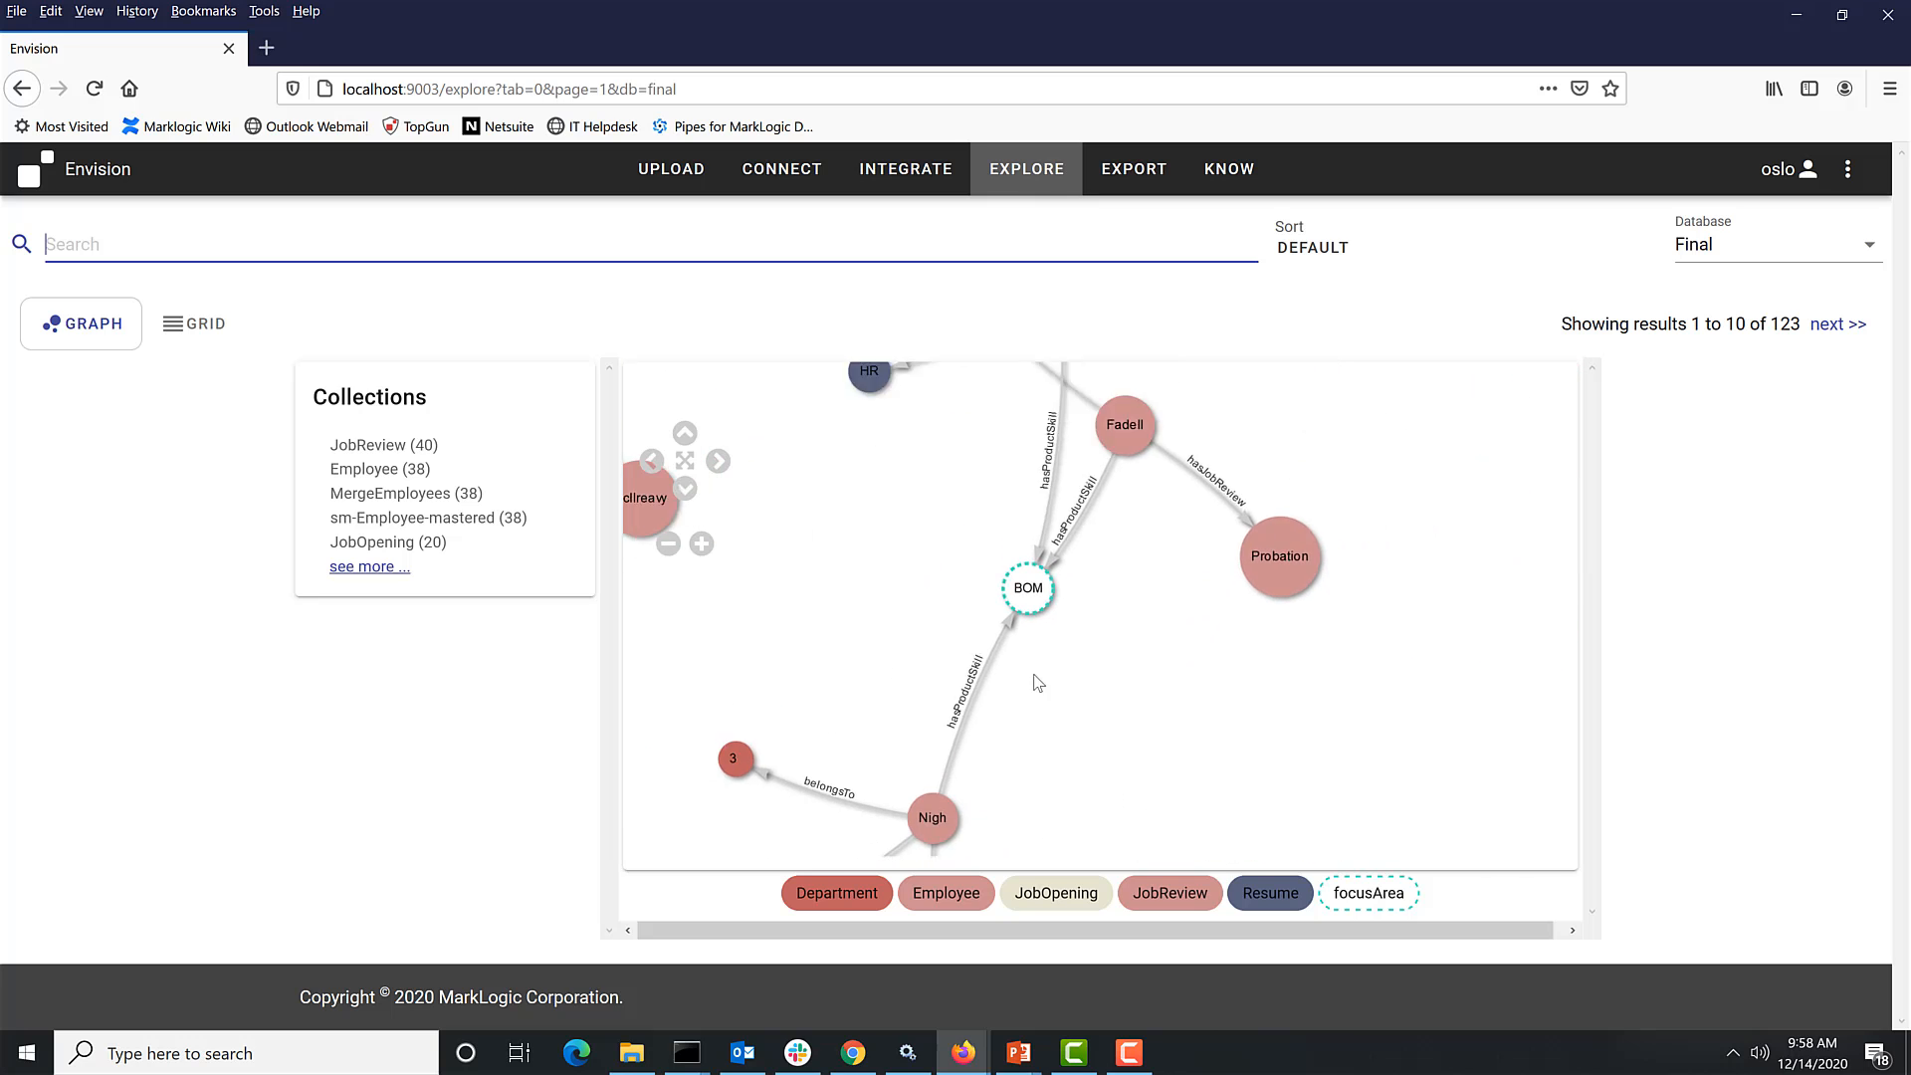
left_click(926, 612)
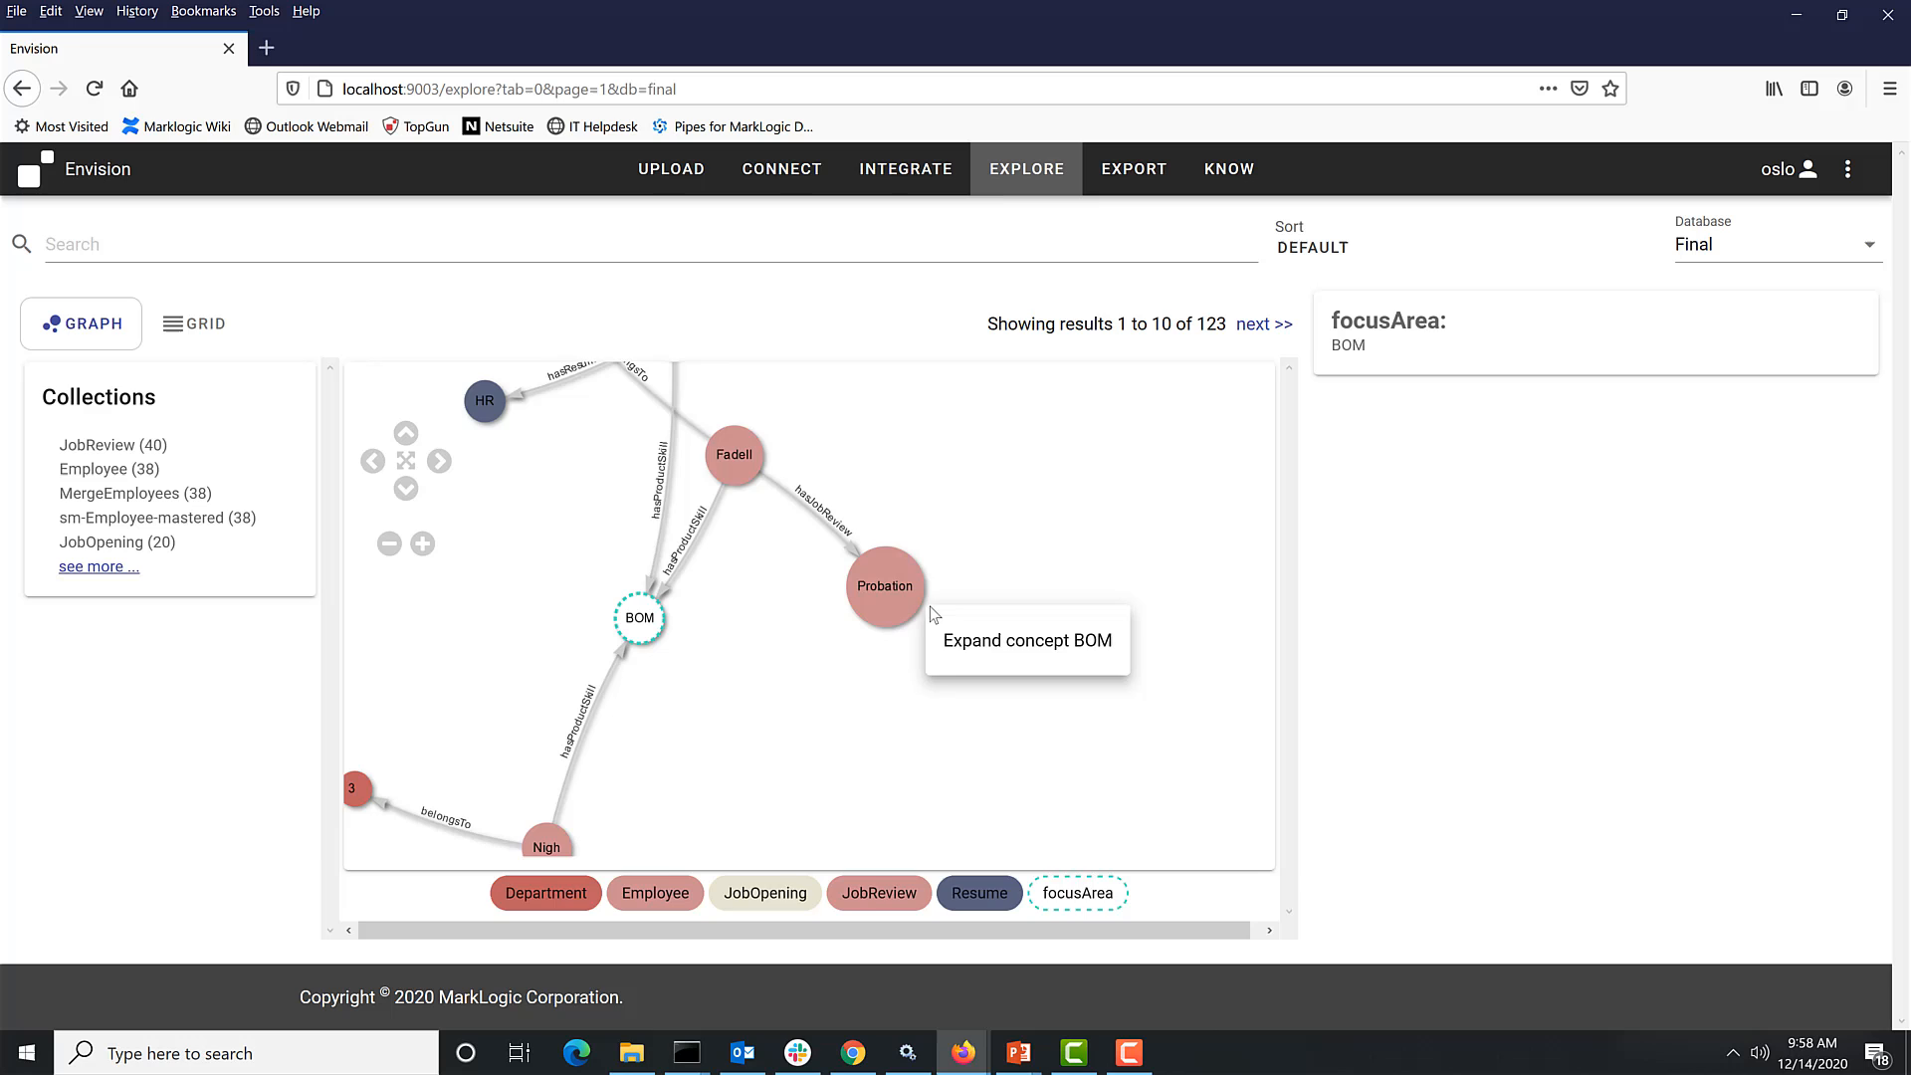
left_click(1035, 645)
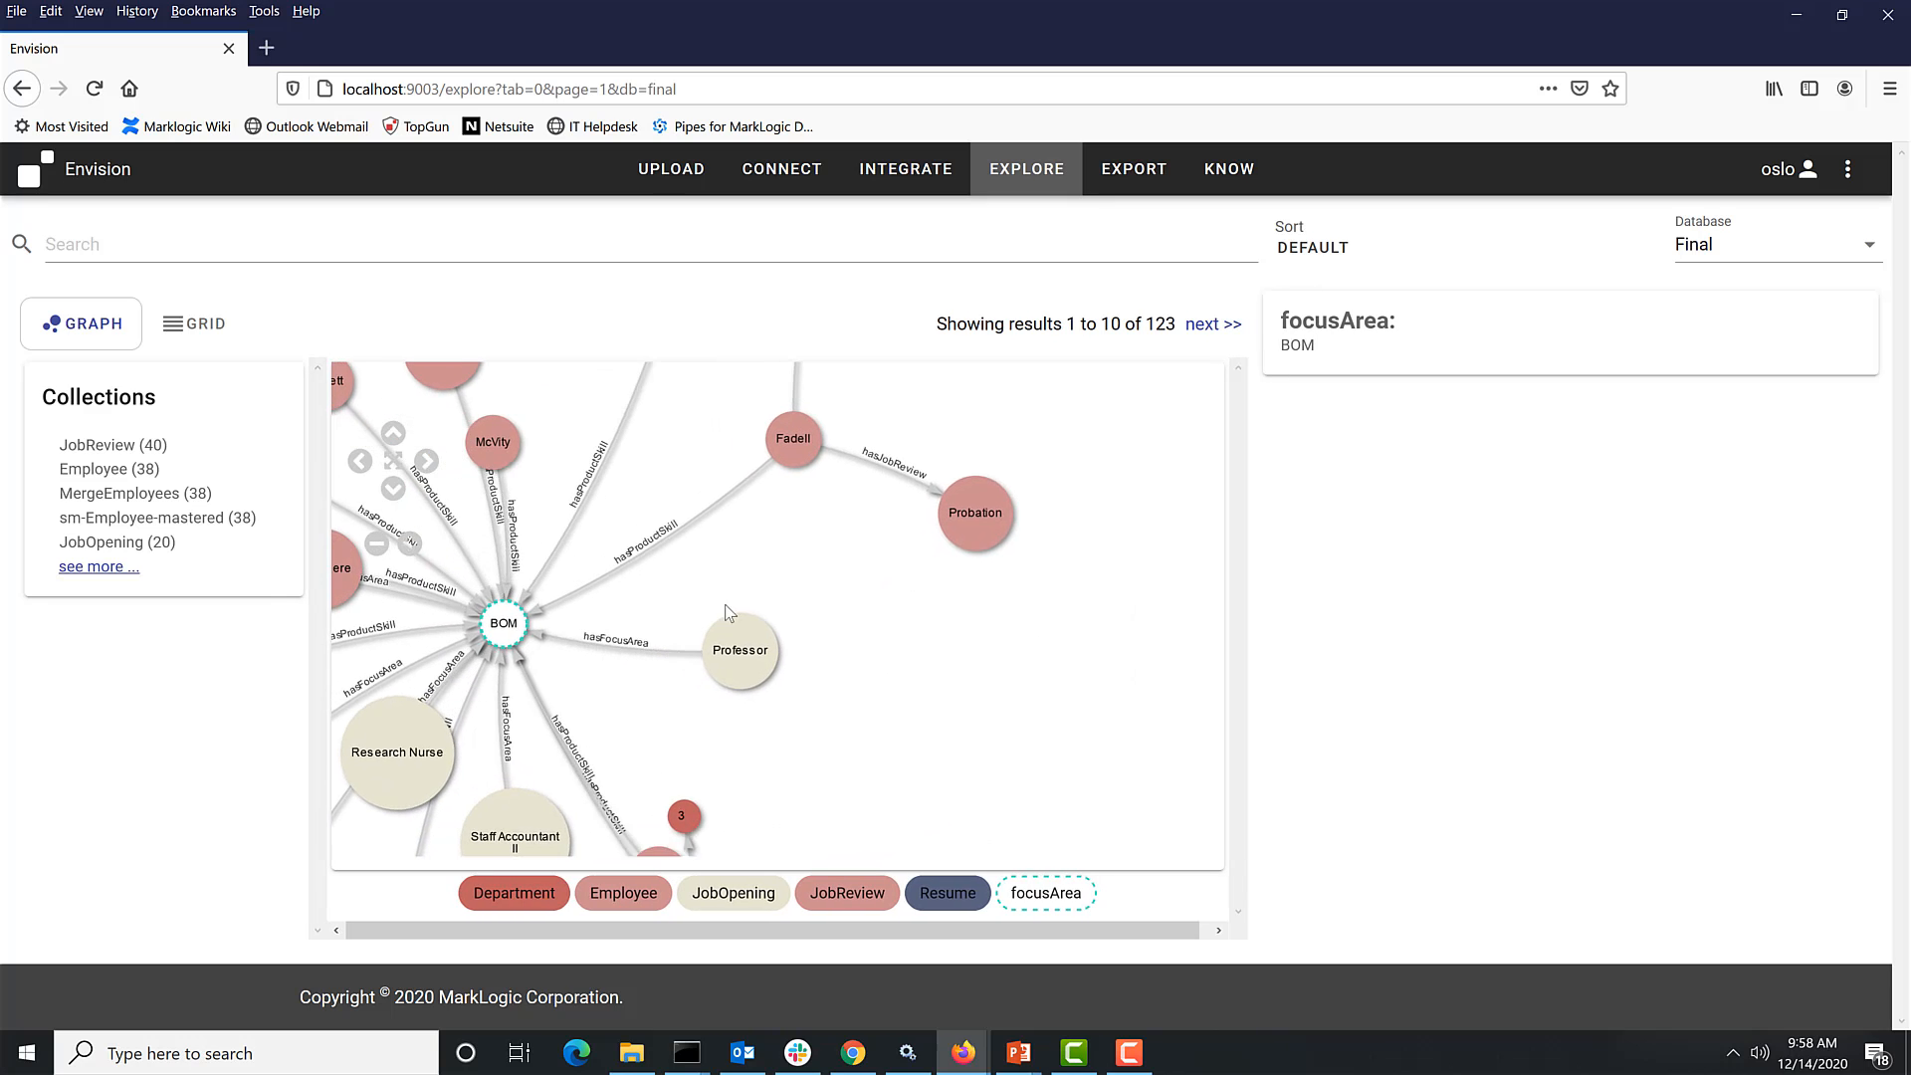
left_click_drag(724, 605, 1041, 590)
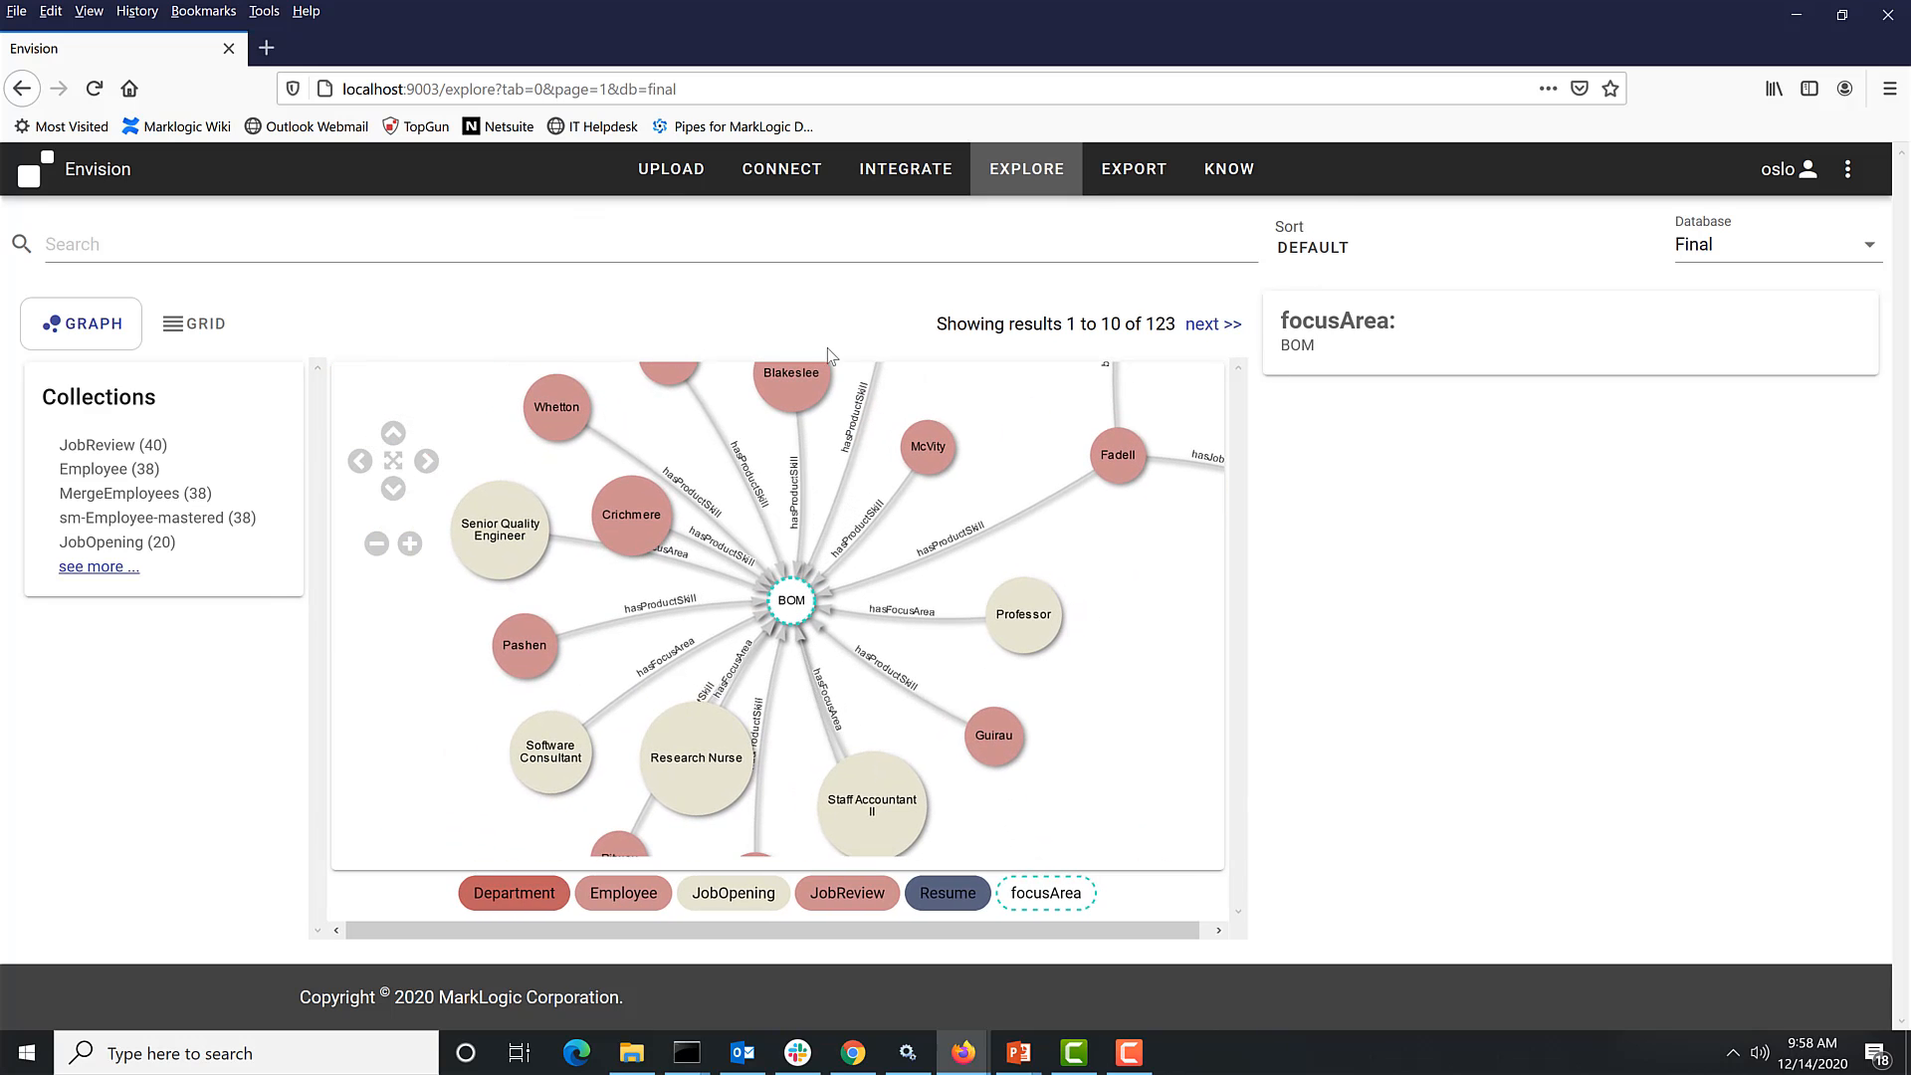